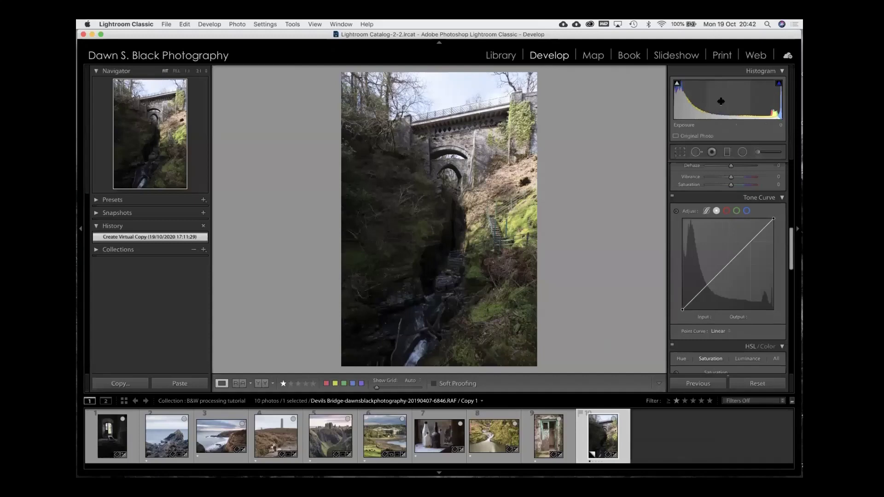
- Balance the bridge photo's tones with exposure +0.96, highlights −67, shadows +72, whites −85 and blacks +39
mouse_move(705, 104)
mouse_down()
mouse_move(722, 104)
mouse_move(691, 106)
mouse_up()
drag(755, 95, 689, 102)
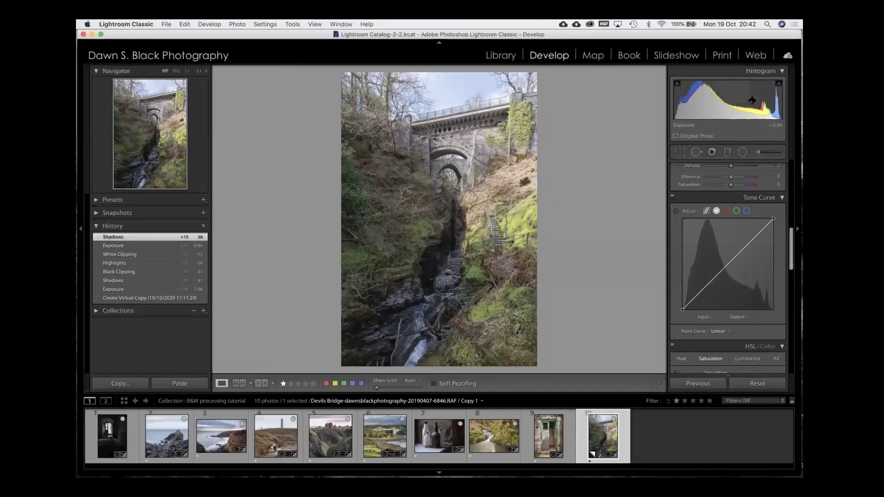
scroll(725, 221, up, 10)
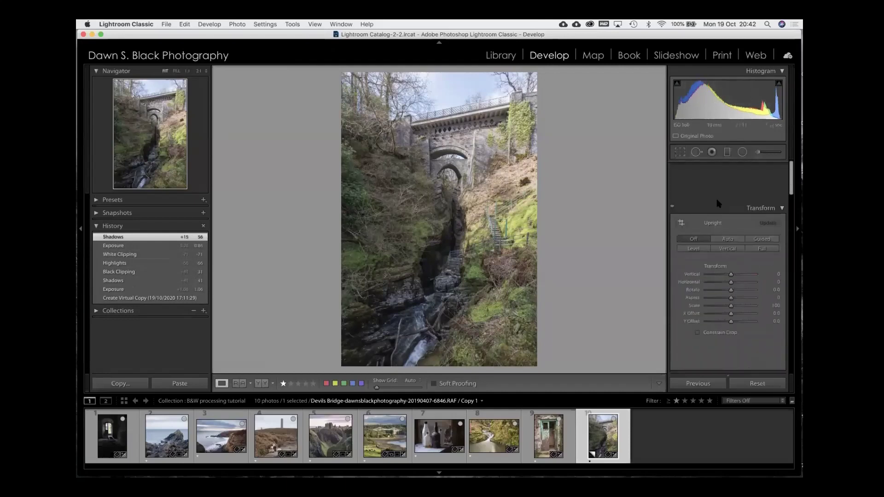
scroll(718, 202, down, 8)
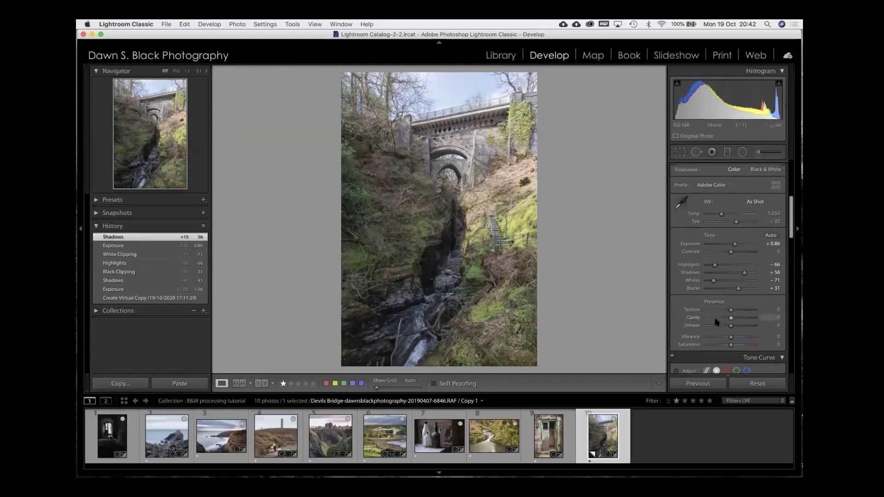
mouse_move(714, 282)
mouse_down()
mouse_move(722, 282)
mouse_move(714, 283)
mouse_up()
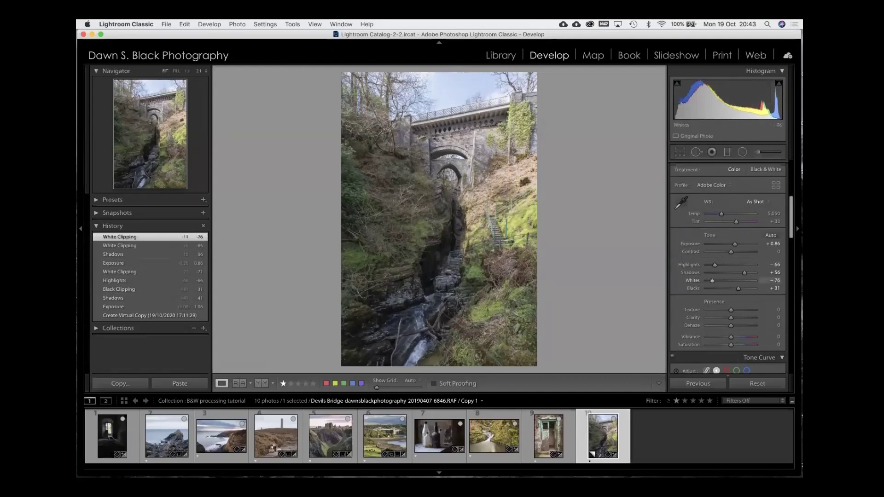
drag(712, 280, 710, 281)
drag(740, 106, 742, 107)
drag(688, 109, 677, 108)
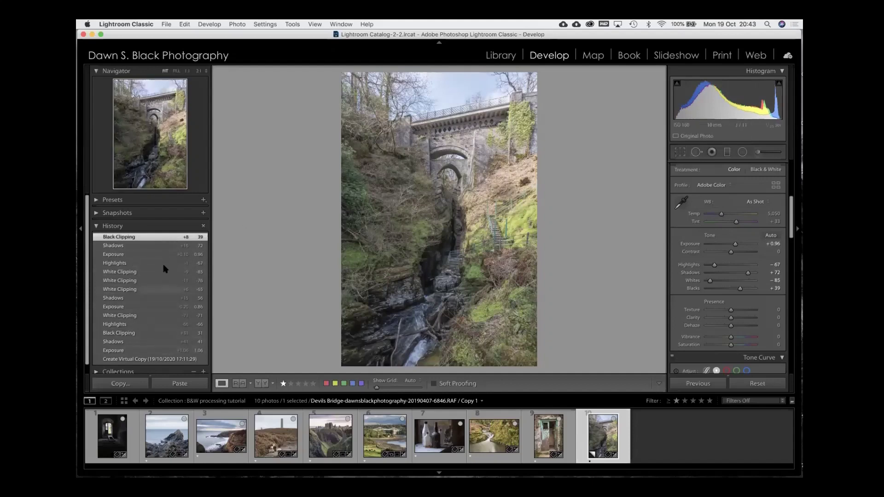
- Compare the original virtual copy state with the latest edited state in the history
click(166, 359)
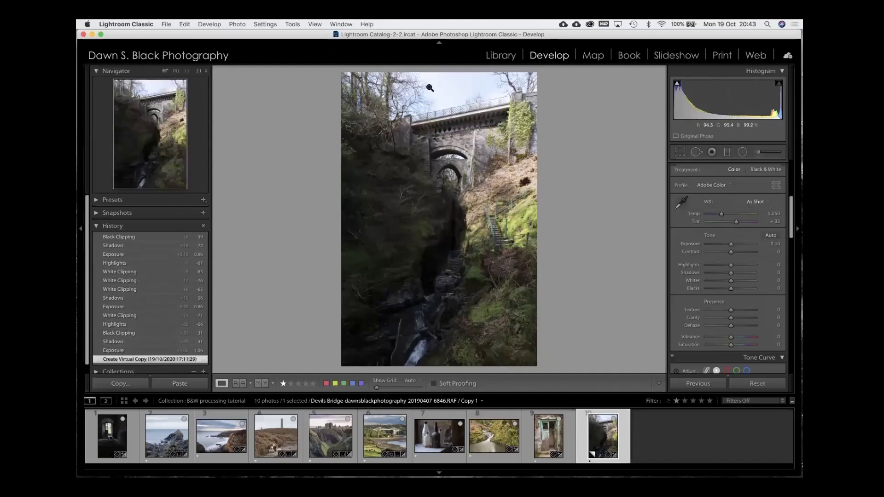
click(121, 237)
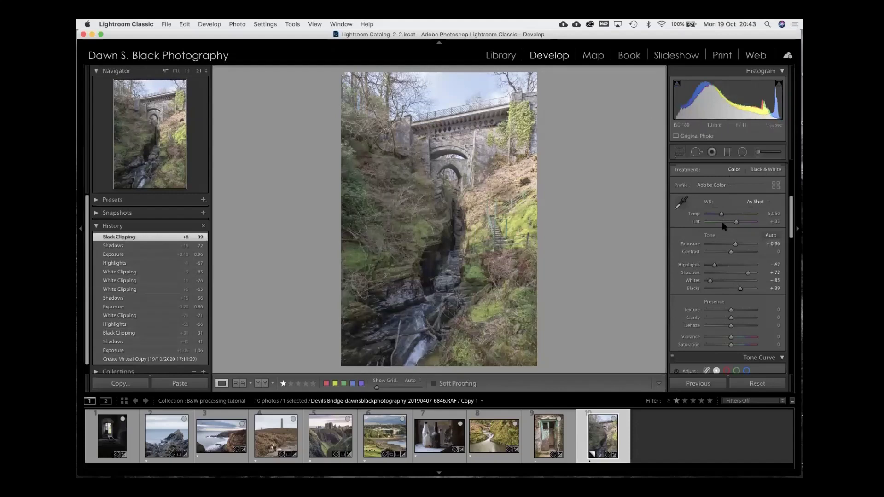
- Set clarity to +8 and shape a gentle S tone curve with shadows at input 76, output 59 and highlights at output 178
scroll(724, 224, down, 3)
drag(731, 254, 733, 255)
scroll(731, 255, down, 4)
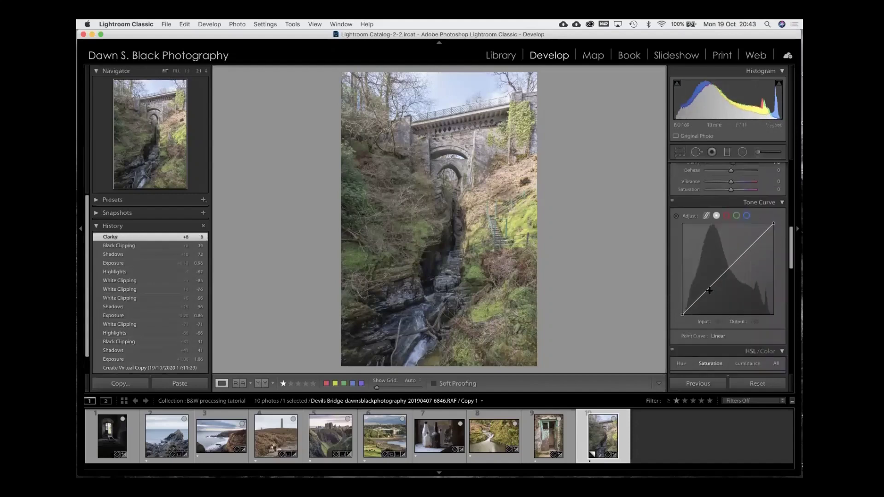
drag(709, 292, 709, 294)
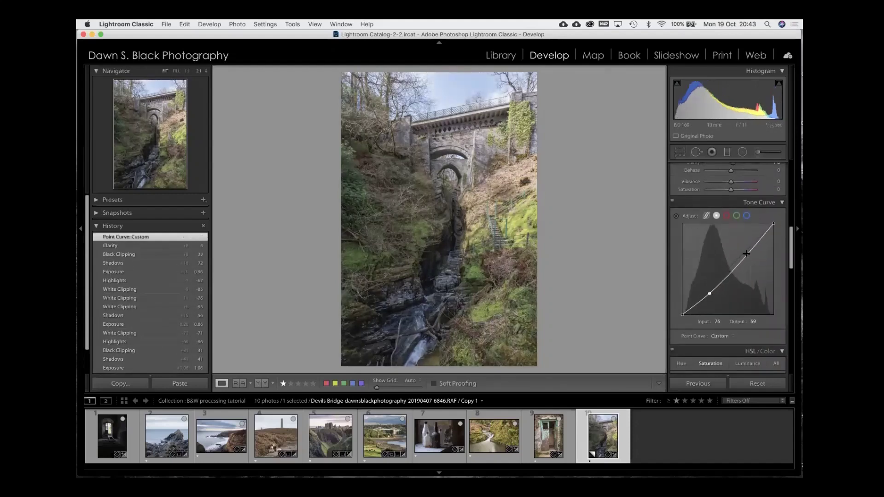
drag(747, 254, 745, 251)
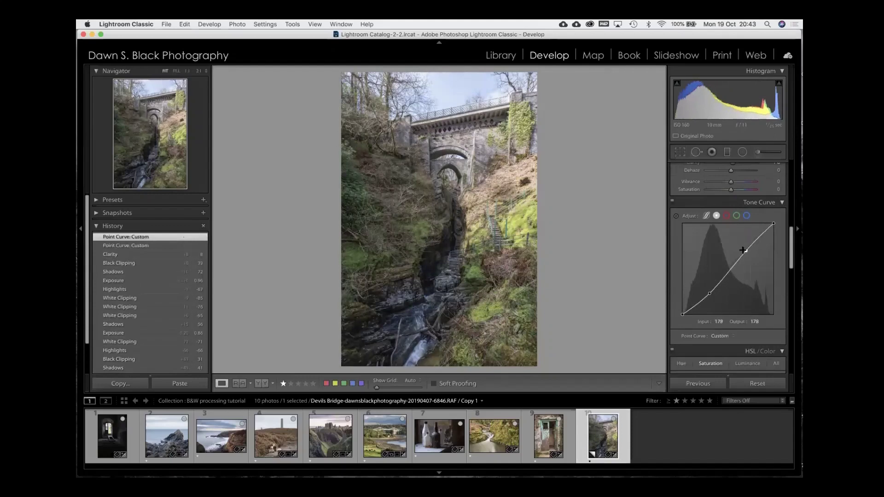
- Expand the develop presets and preview the Creative and B&W presets on the photo
scroll(740, 242, up, 6)
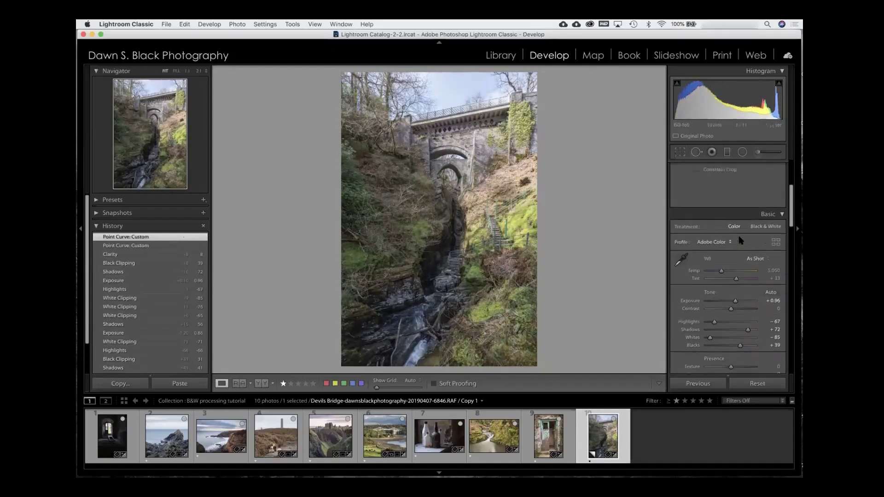
scroll(741, 240, up, 2)
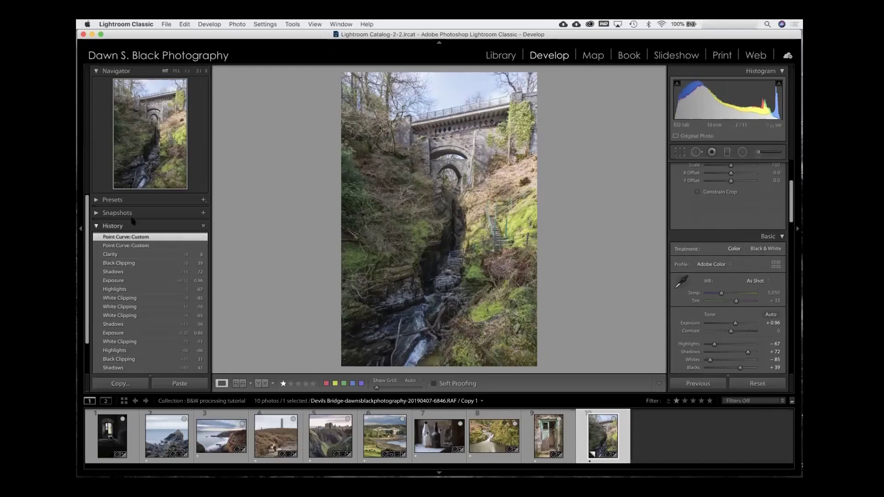
click(96, 200)
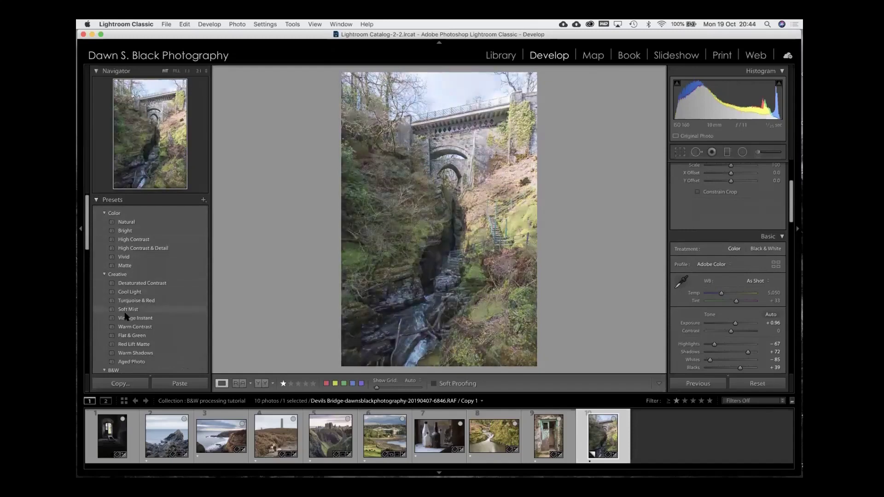
scroll(123, 316, down, 3)
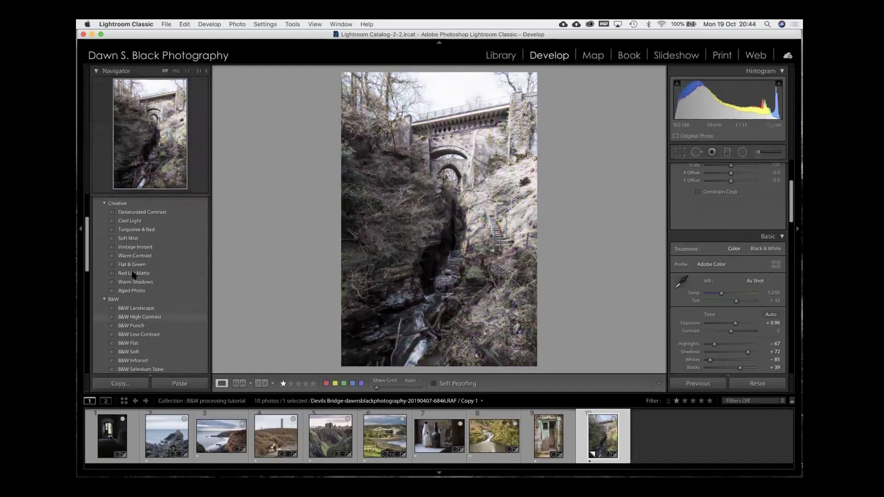
scroll(132, 287, down, 2)
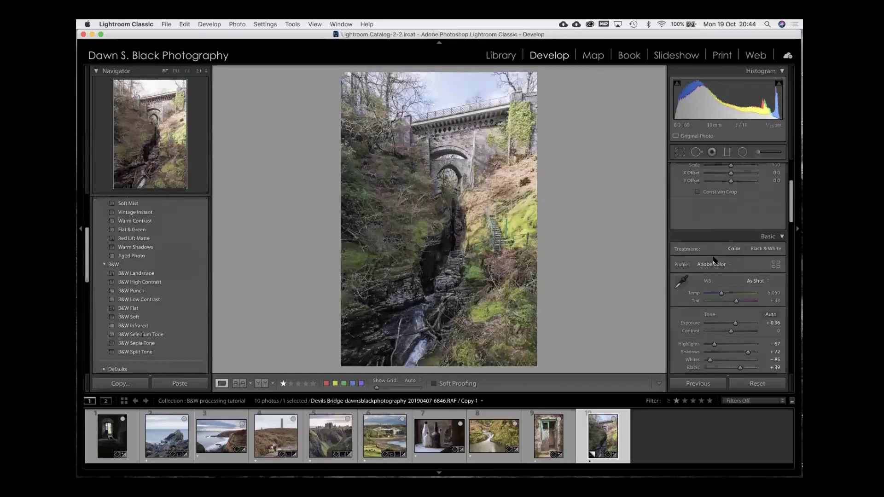
- Convert the photo to the Black & White treatment
scroll(715, 260, down, 8)
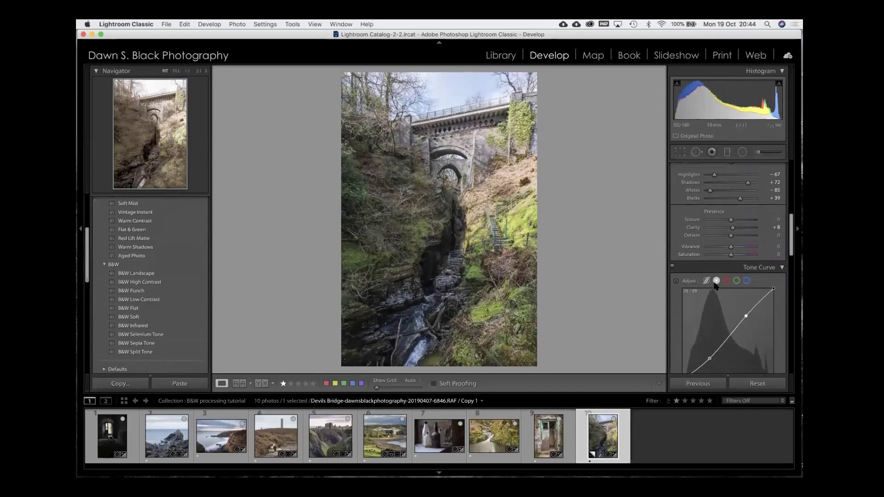
scroll(721, 271, up, 1)
scroll(720, 271, up, 5)
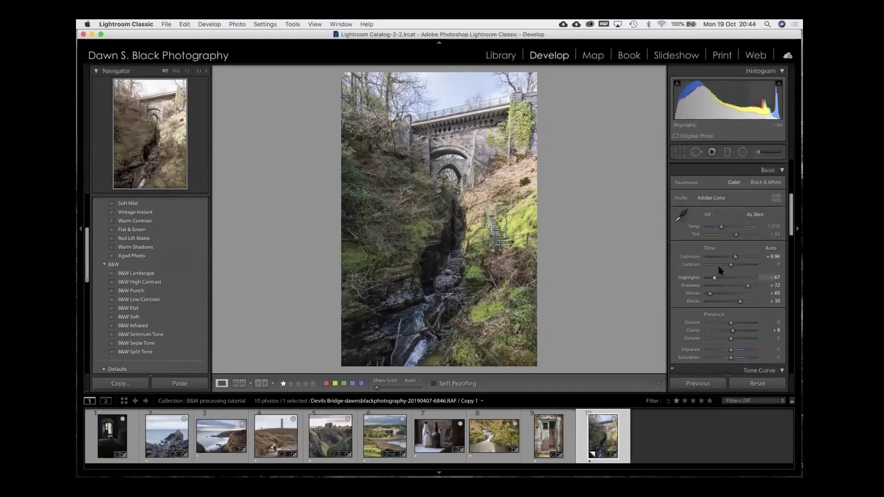
key(v)
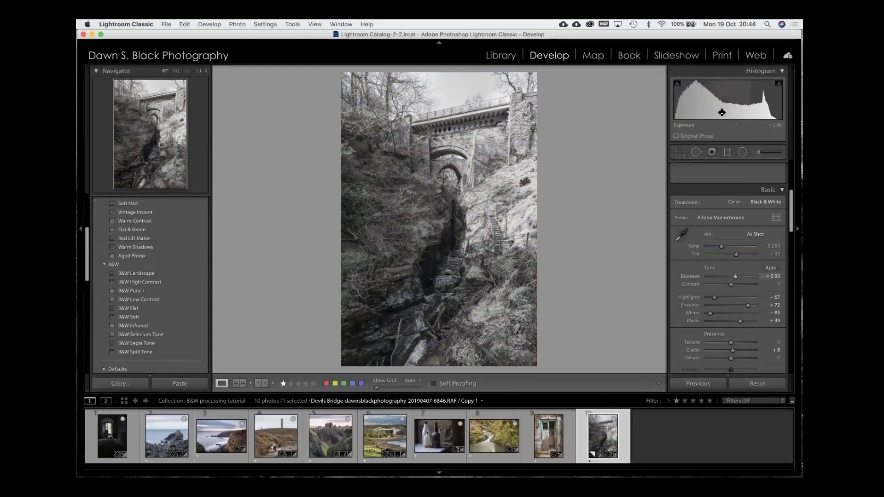
- Set clarity to +14 and dehaze to +8 for the black-and-white photo
scroll(726, 192, down, 5)
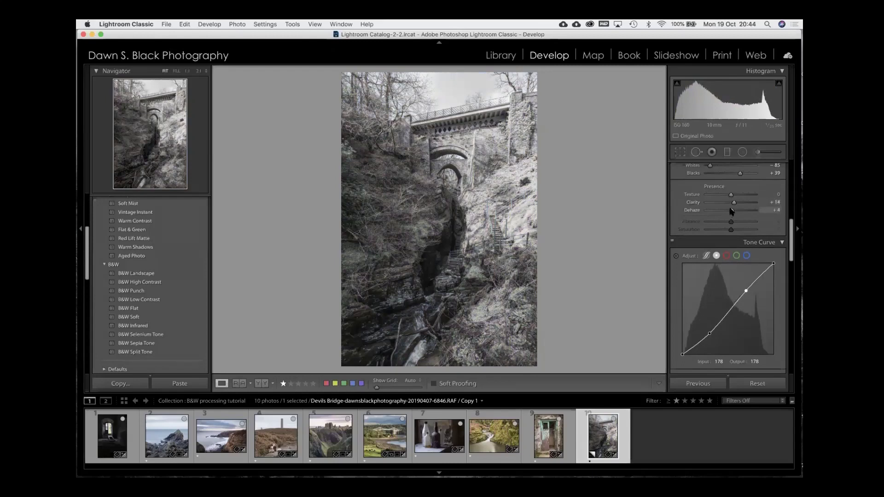
drag(732, 211, 733, 212)
- Try changing the red and yellow tones individually in the Black & White Mix
scroll(724, 210, down, 5)
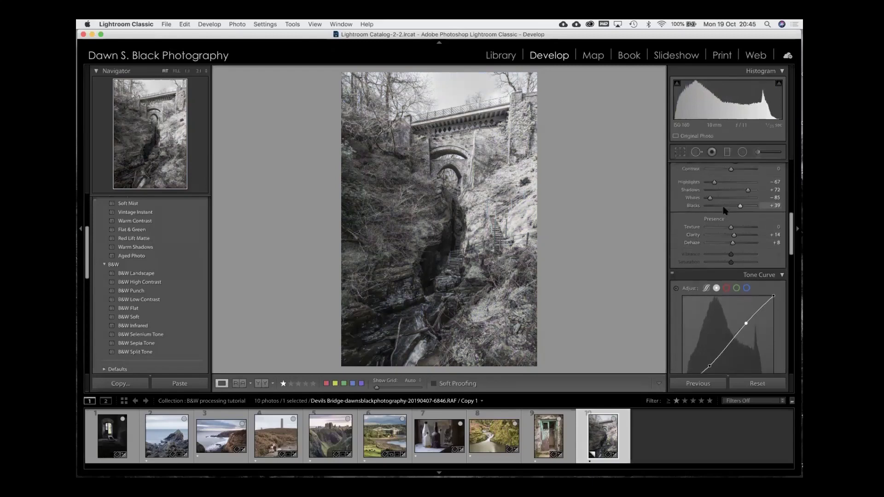
scroll(724, 208, down, 3)
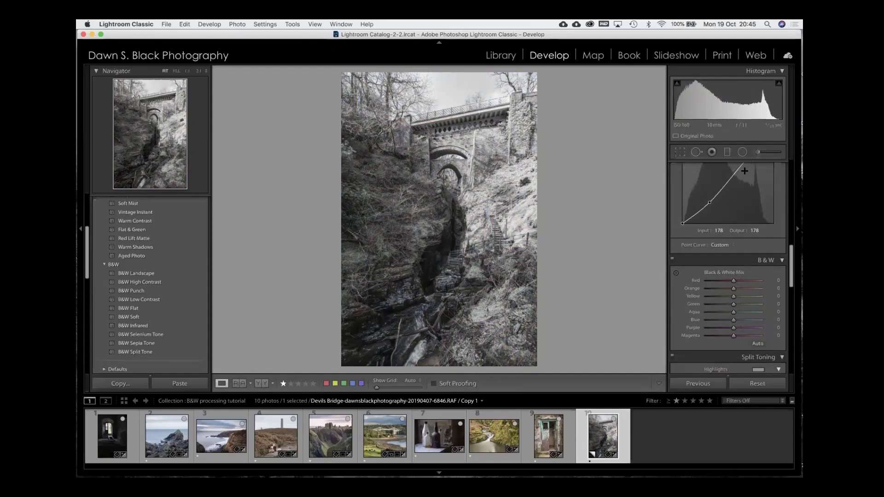
scroll(724, 192, down, 4)
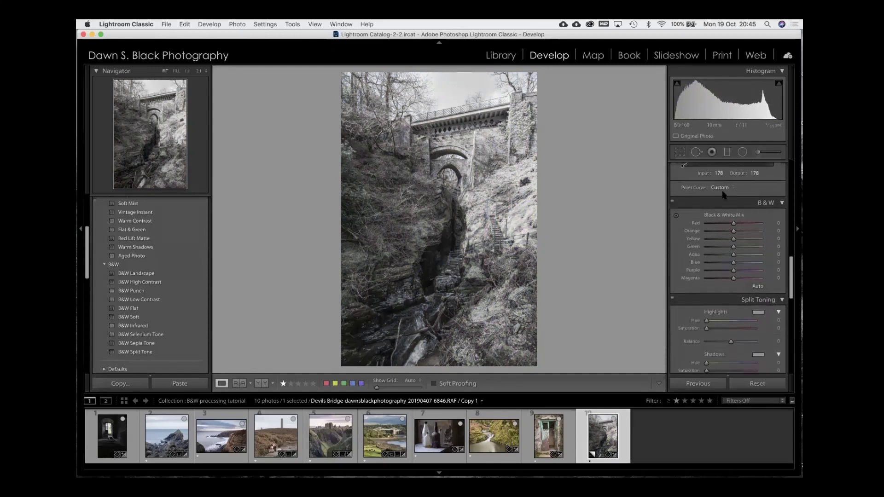
scroll(724, 194, up, 1)
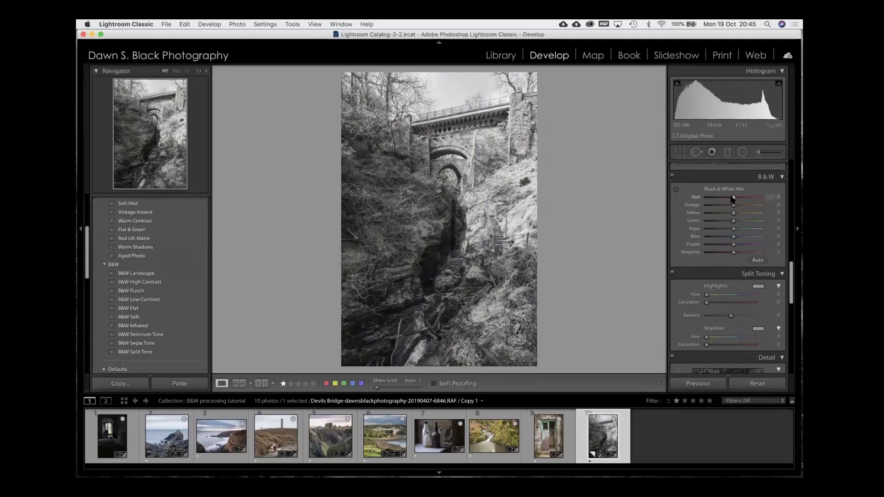
drag(734, 198, 729, 197)
mouse_move(733, 213)
mouse_down()
mouse_move(720, 212)
mouse_move(734, 213)
mouse_up()
- Darken the sunlit upper hillside with the targeted adjustment tool until the mix has orange at −63 and yellow at −35
click(676, 190)
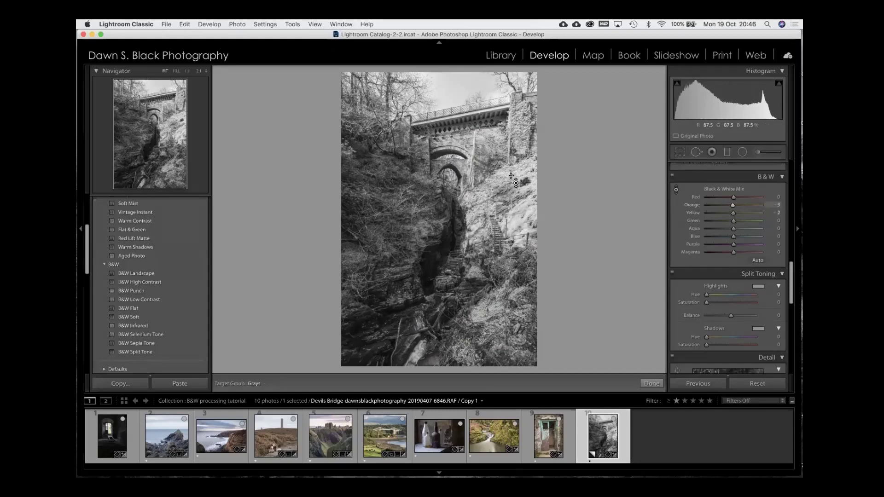
key(Up)
key(Up)
key(Down)
key(Down)
key(Down)
key(Down)
key(Down)
key(Down)
key(Down)
key(Down)
key(Down)
key(Down)
key(Down)
key(Down)
key(Down)
key(Down)
key(Down)
key(Down)
key(Down)
key(Down)
key(Down)
key(Down)
key(Up)
key(Up)
key(Up)
key(Up)
key(Up)
key(Up)
key(Up)
key(Up)
key(Up)
key(Up)
key(Up)
key(Up)
key(Up)
key(Up)
key(Up)
key(Up)
key(Up)
key(Up)
key(Up)
key(Up)
key(Down)
key(Down)
key(Down)
key(Down)
key(Down)
key(Down)
key(Down)
key(Down)
key(Down)
key(Down)
key(Down)
key(Down)
key(Down)
key(Down)
key(Down)
key(Down)
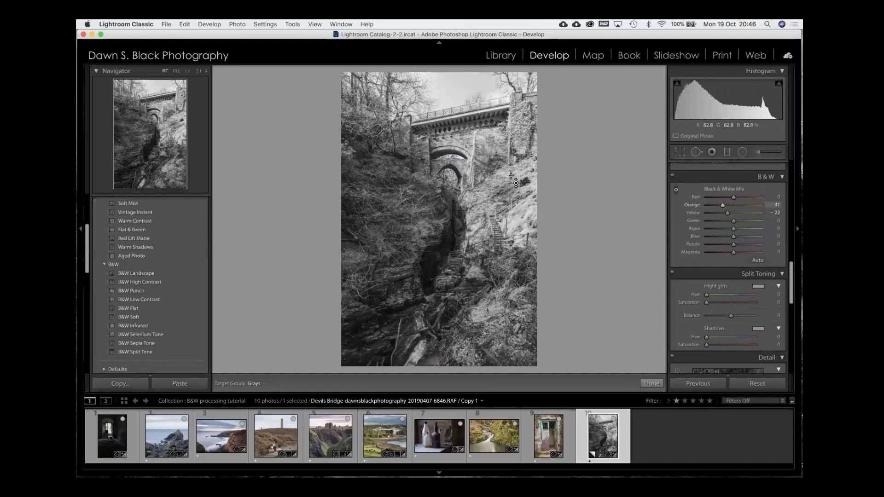
key(Up)
key(Up)
key(Up)
key(Up)
key(Up)
key(Up)
key(Up)
key(Up)
key(Up)
key(Up)
key(Up)
key(Up)
key(Up)
key(Up)
key(Up)
key(Up)
key(Up)
key(Up)
key(Up)
key(Up)
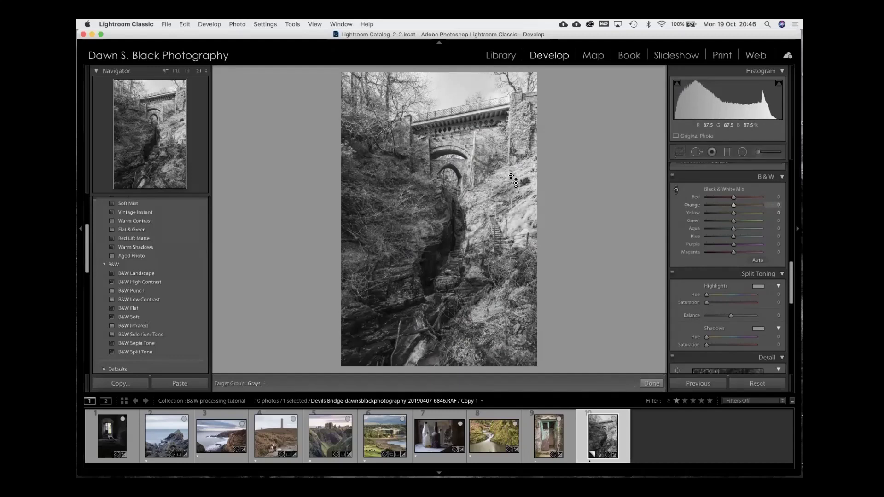
key(Down)
key(Down)
key(Down)
key(Down)
key(Down)
key(Down)
key(Down)
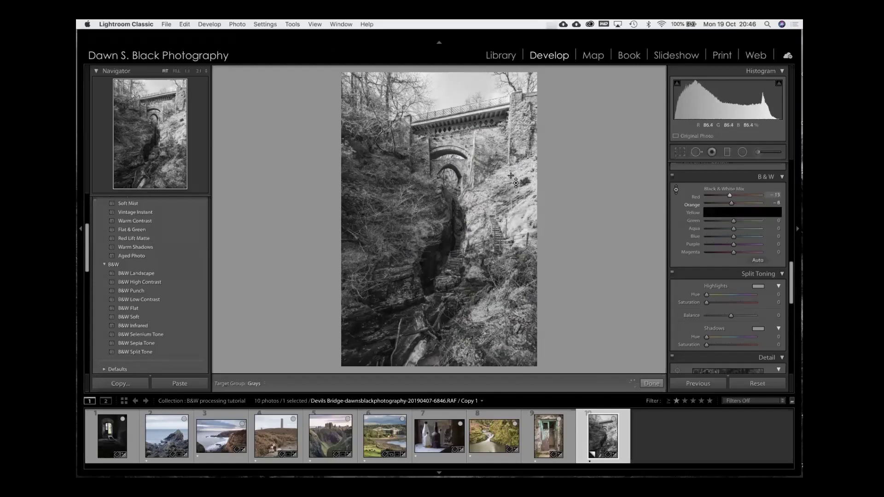
key(Down)
key(Down)
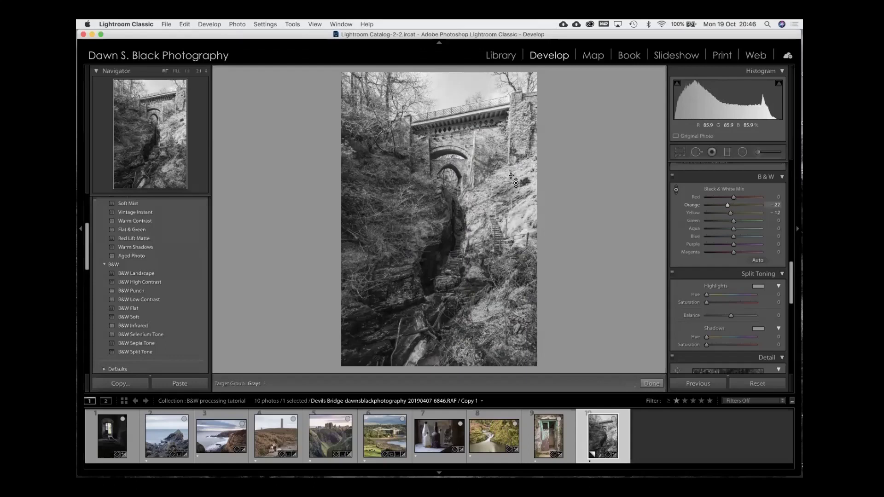
key(Down)
key(Down)
key(Down)
key(Down)
key(Down)
key(Down)
key(Down)
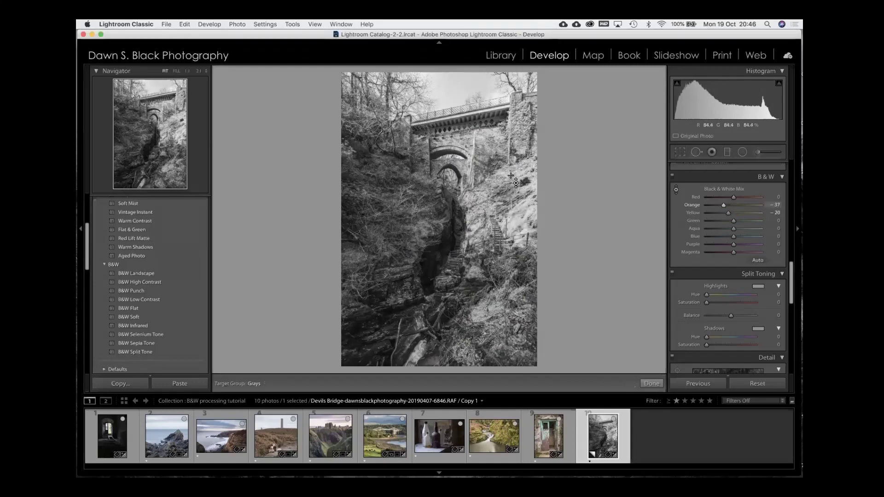
key(Down)
key(Down)
key(Down)
key(Down)
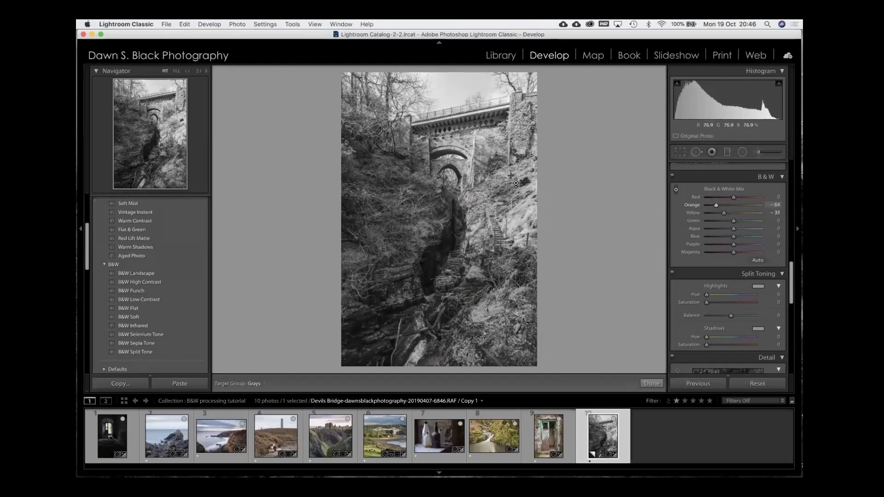
key(Down)
key(Down)
key(Down)
key(Down)
key(Down)
key(Down)
key(Down)
key(Down)
key(Down)
key(Down)
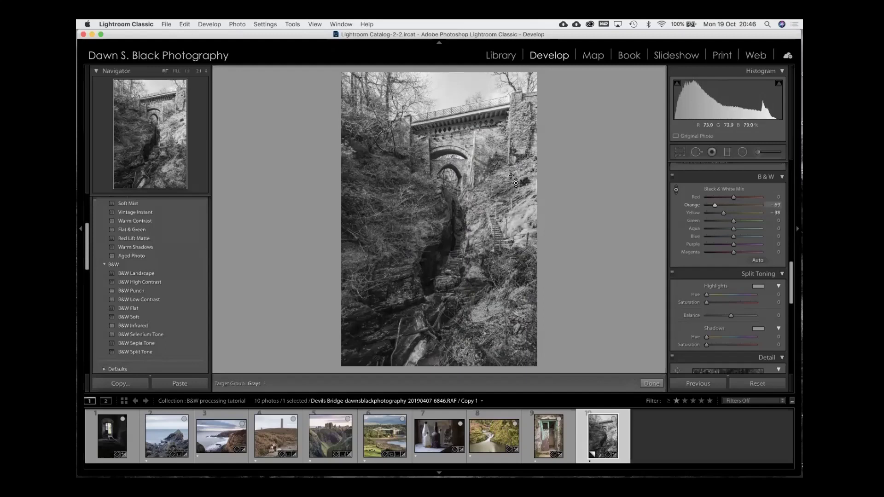
key(Up)
key(Up)
- Preview the B&W Infrared preset on the photo and look at the edit history
click(132, 327)
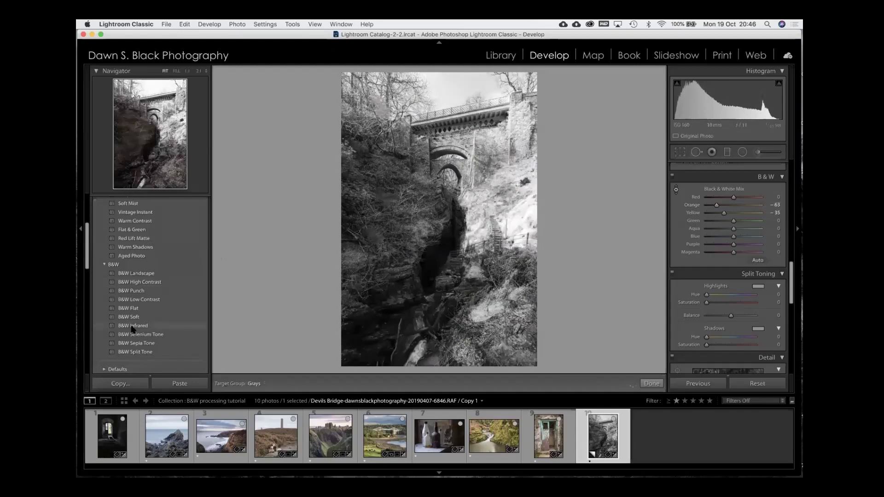
scroll(132, 328, down, 10)
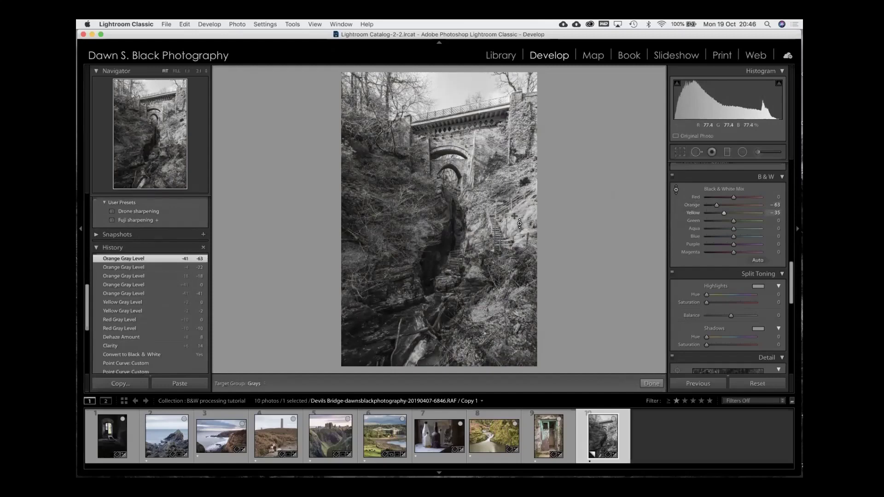
- Fine-tune the hillside beside the steps with the targeted adjustment tool so yellow is at −36 and green at 0
key(Down)
key(Down)
key(Down)
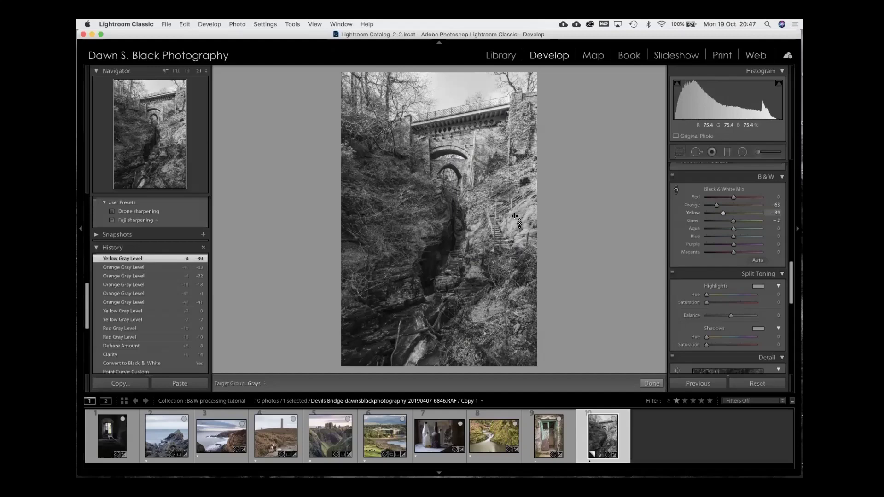
drag(515, 217, 515, 216)
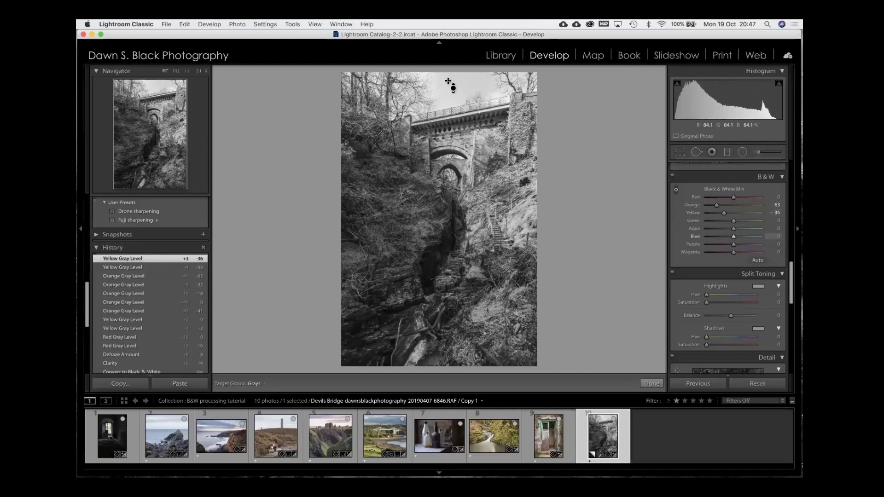
- Darken the sky with the targeted adjustment tool until the Black & White Mix has blue at −59 and purple at −1
key(Down)
key(Down)
key(Down)
key(Down)
key(Down)
key(Down)
key(Down)
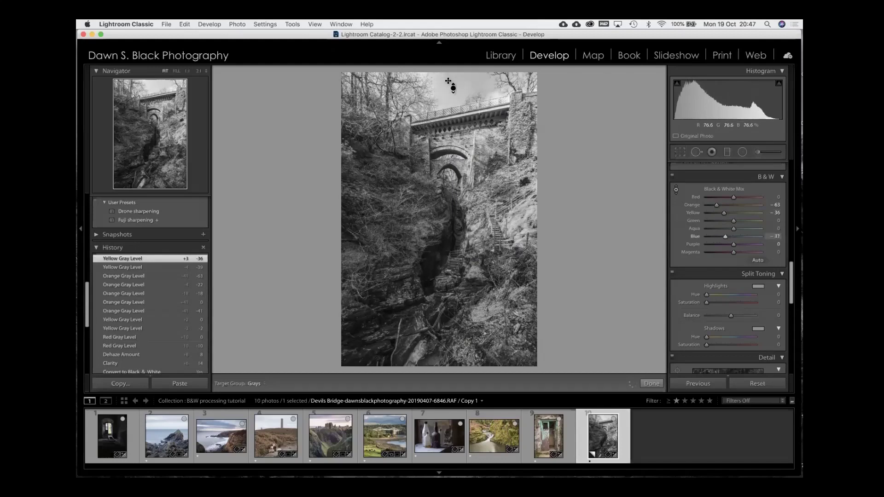
key(Up)
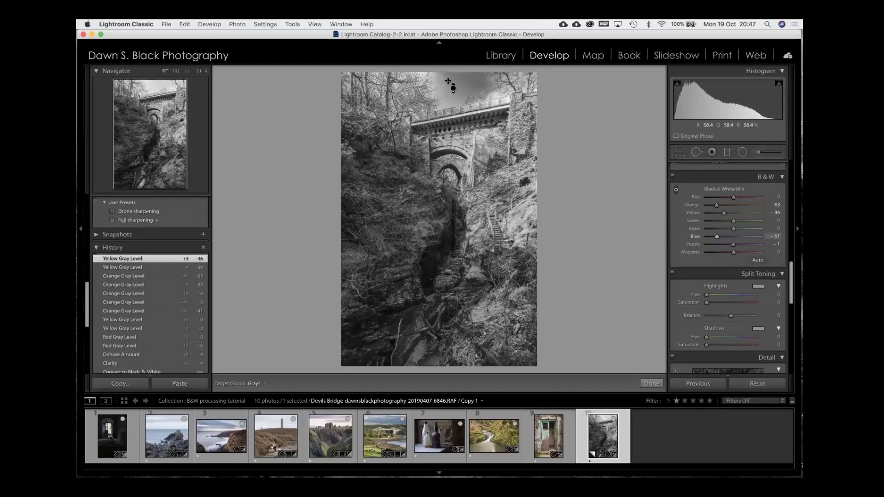
key(Up)
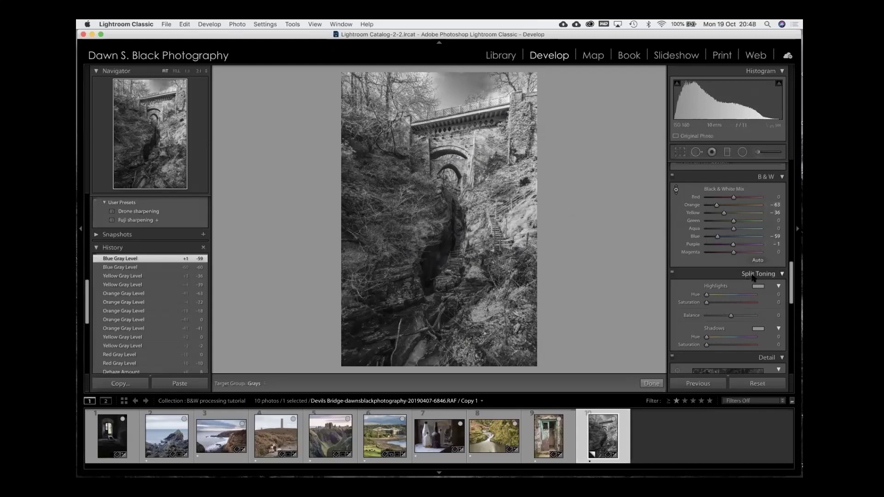
- Try tinting the highlights in Split Toning with saturation 11 and 7, and return the saturation to 0
click(712, 302)
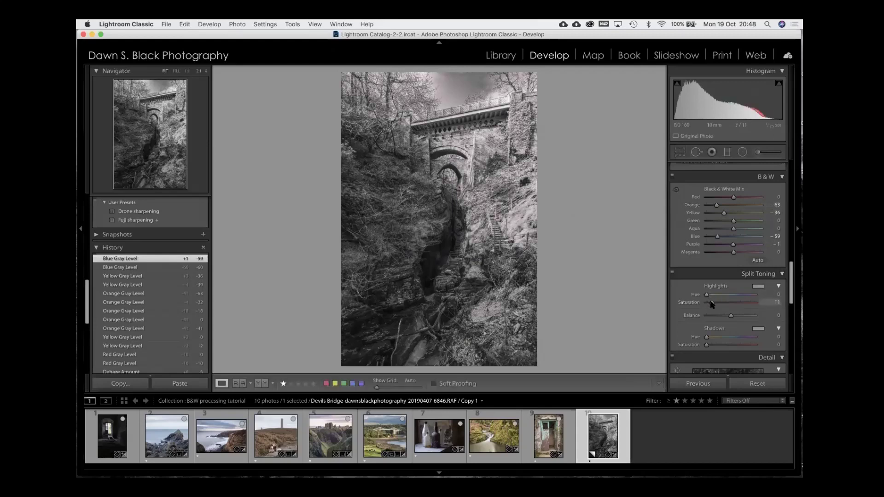
mouse_move(712, 304)
mouse_down()
mouse_move(709, 295)
mouse_move(728, 295)
mouse_move(703, 295)
mouse_up()
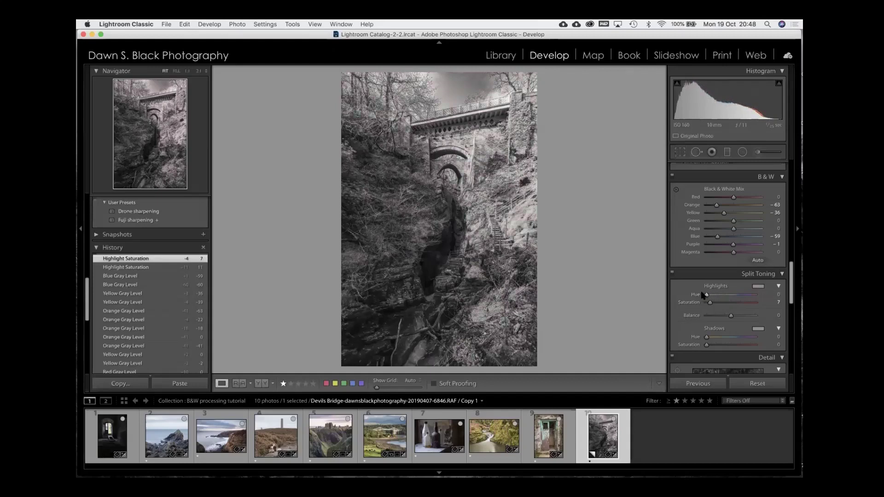
drag(710, 303, 692, 304)
scroll(732, 268, down, 3)
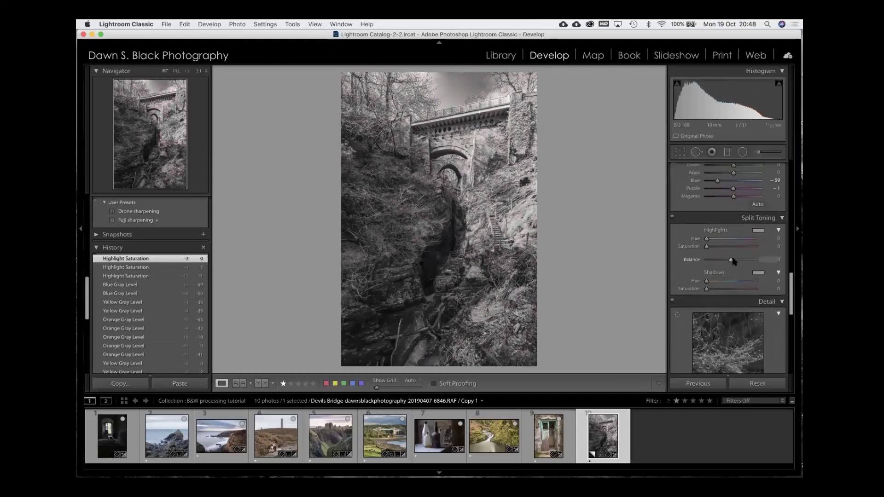
scroll(733, 260, down, 3)
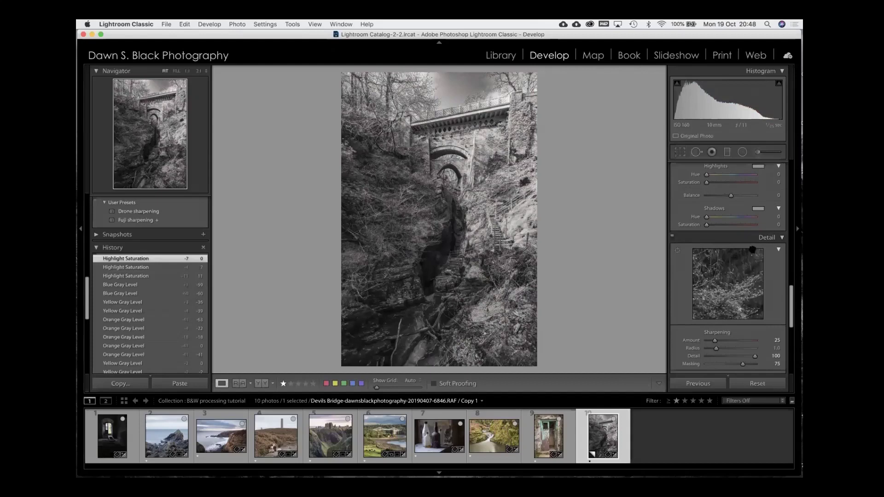
scroll(718, 272, up, 5)
scroll(718, 272, down, 5)
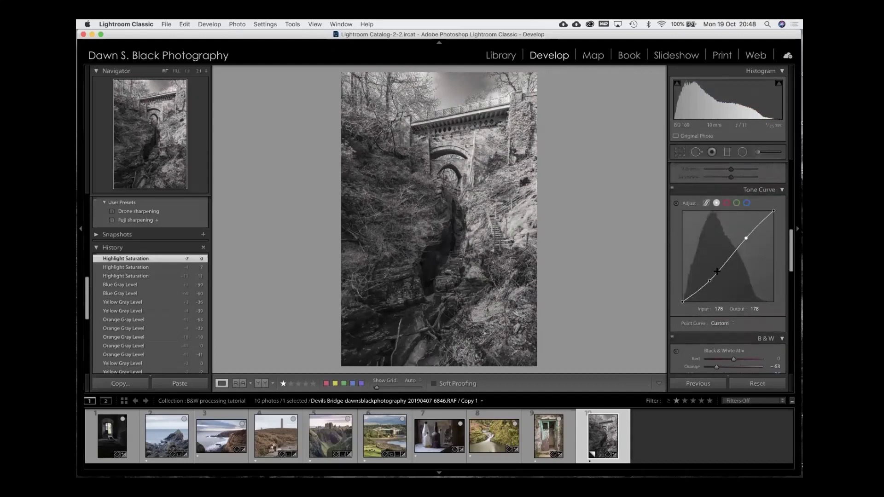
scroll(718, 273, up, 5)
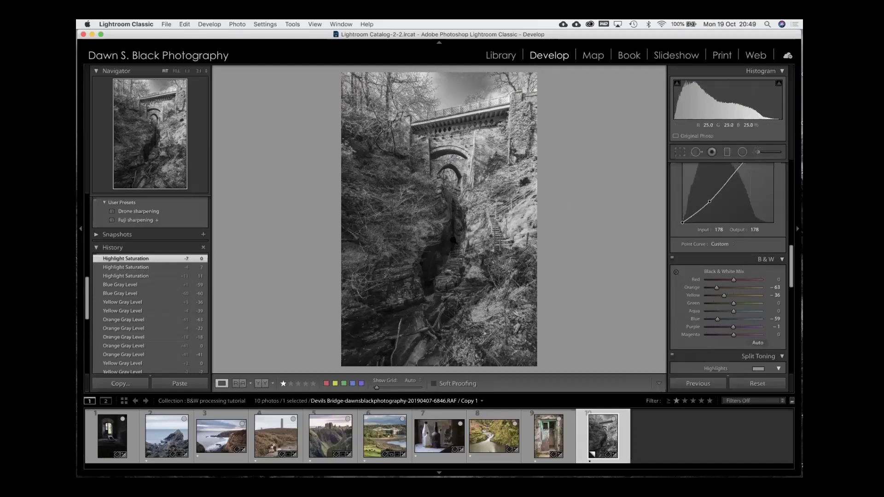
- Place a tilted radial filter over the dark gorge crevice, with its shadows at 52
click(742, 152)
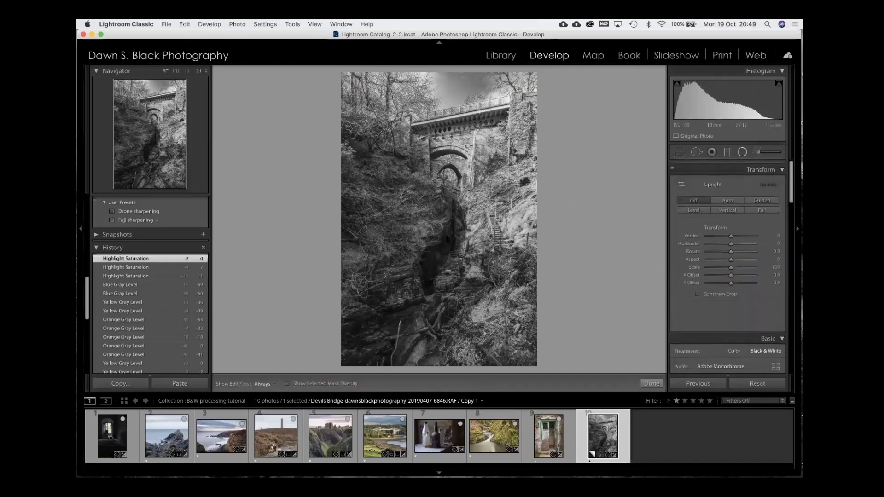
drag(441, 253, 465, 307)
drag(471, 252, 473, 264)
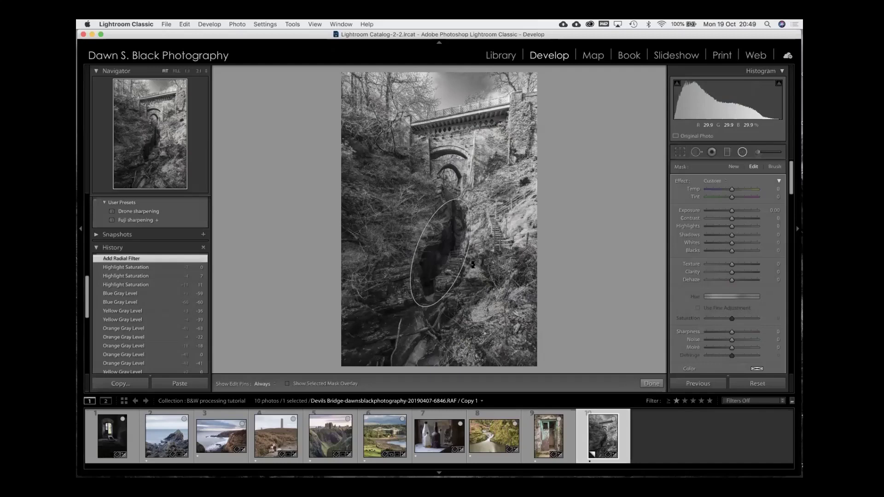
drag(732, 236, 729, 235)
scroll(732, 227, down, 3)
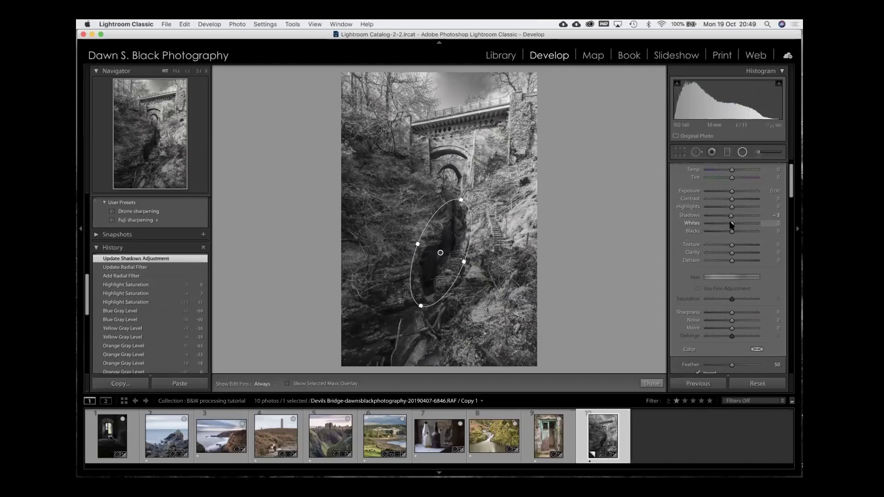
drag(731, 216, 745, 217)
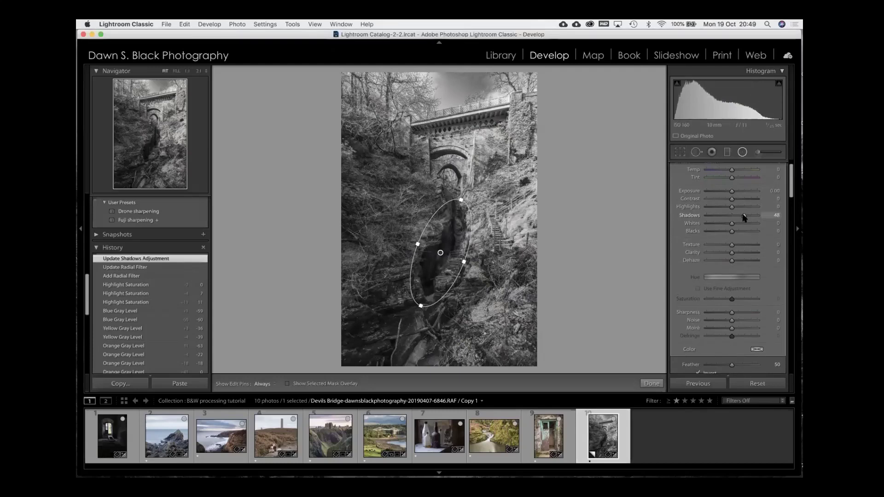
drag(745, 218, 745, 218)
drag(468, 262, 469, 264)
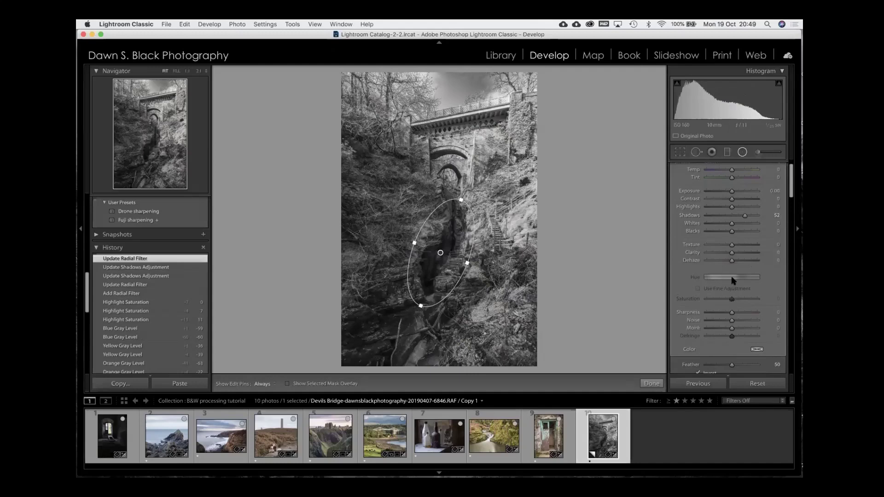
- Try clarity on the gorge's radial filter, return it to 0, and set the filter's exposure to 0.34
key(shift+f)
drag(732, 254, 732, 253)
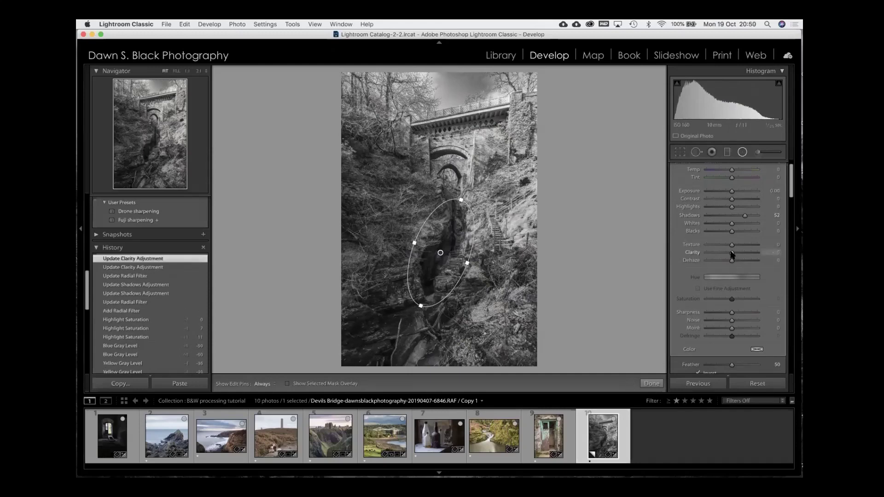
scroll(730, 233, up, 2)
drag(732, 211, 734, 212)
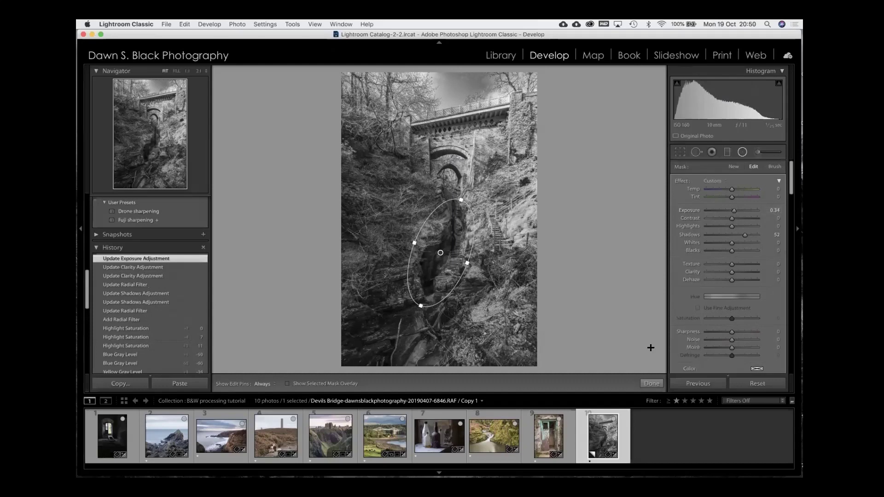
click(652, 383)
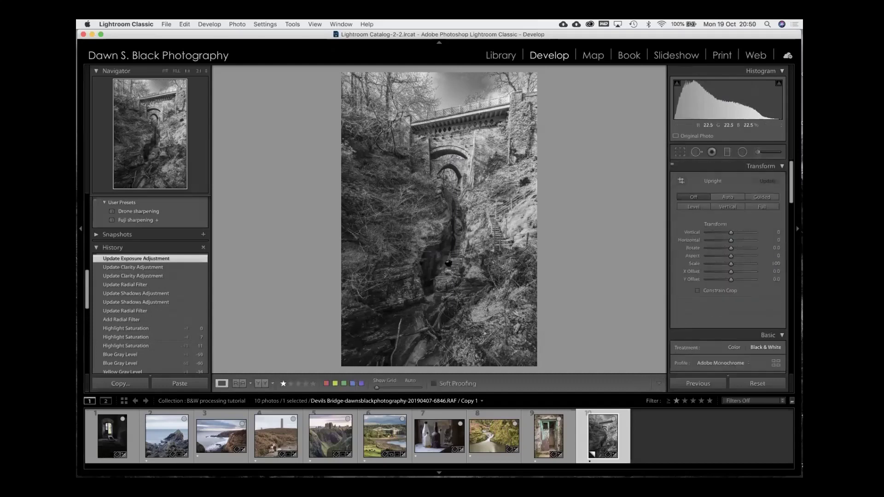
- Compare the gorge up close with and without the radial filter, and revert the photo to the state before the filter
click(460, 274)
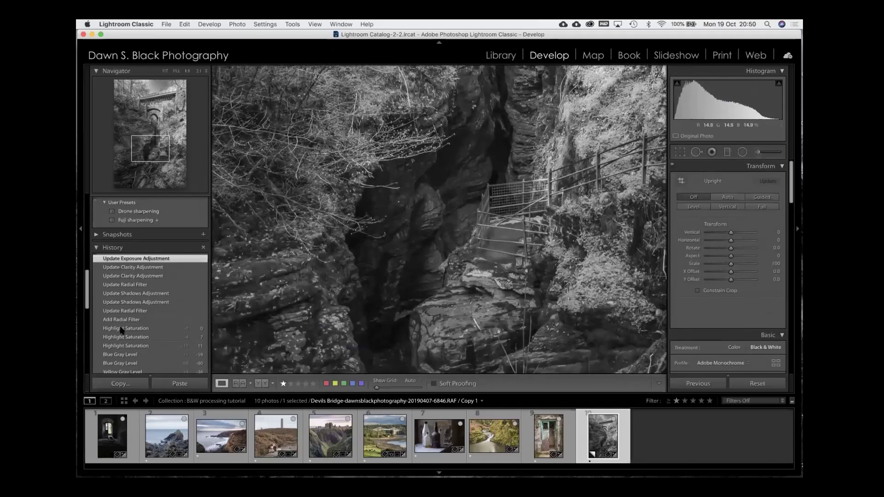
click(121, 329)
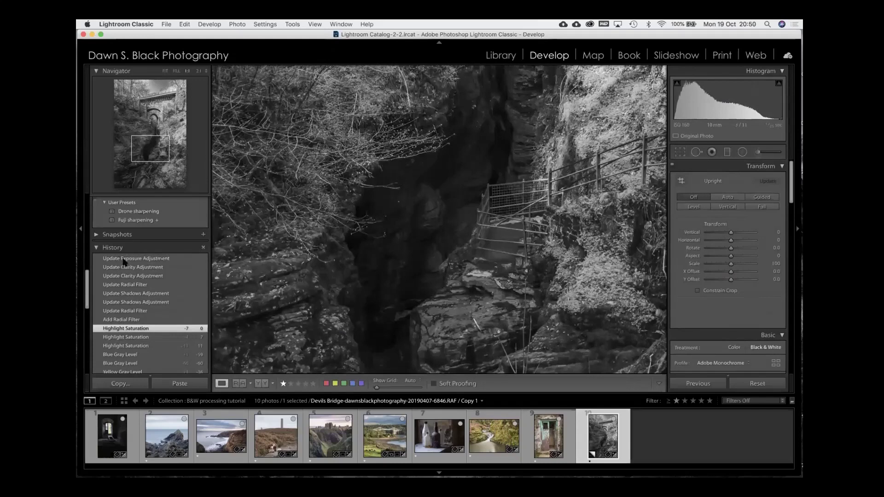
click(123, 259)
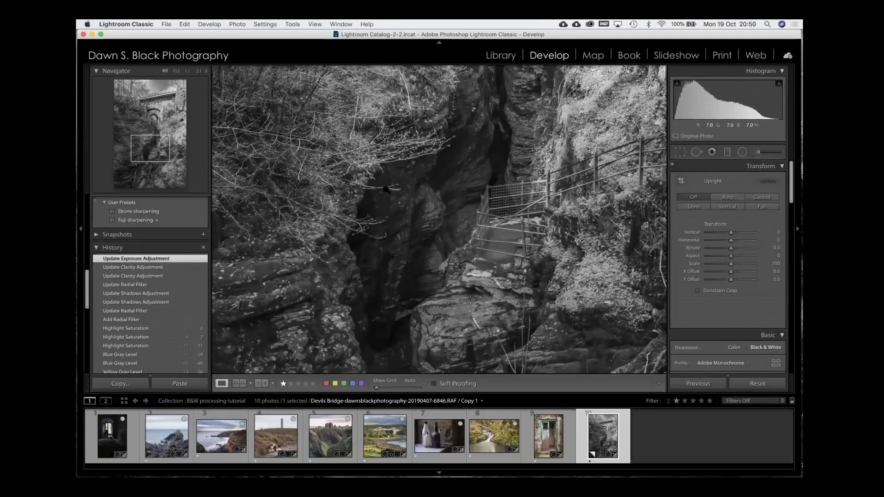
click(385, 188)
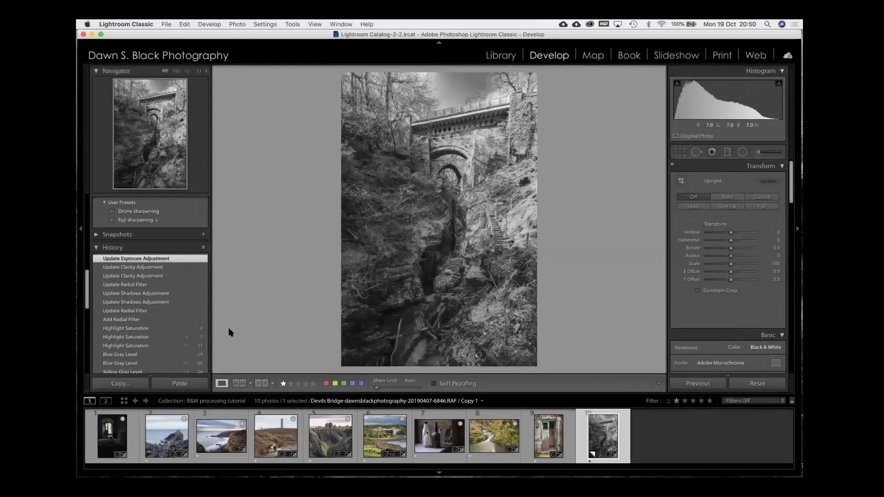
click(150, 328)
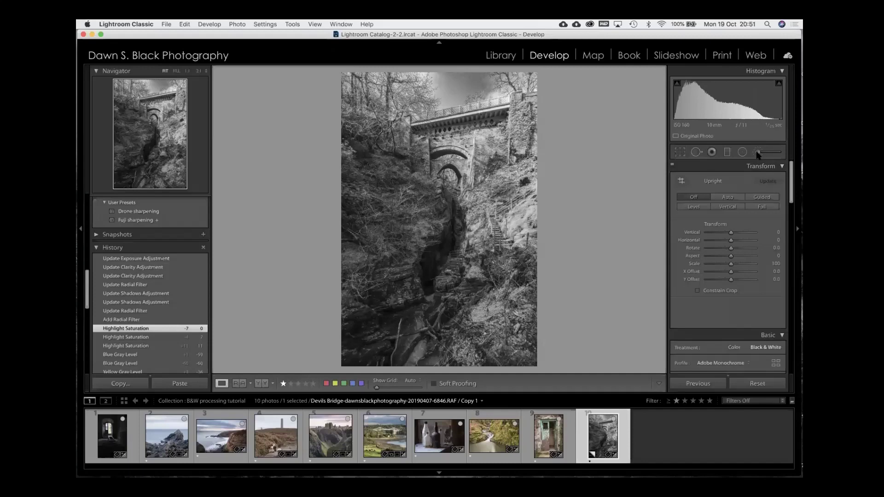
- Paint an adjustment brush mask along the dark gorge crevice with the selected mask overlay shown
click(758, 153)
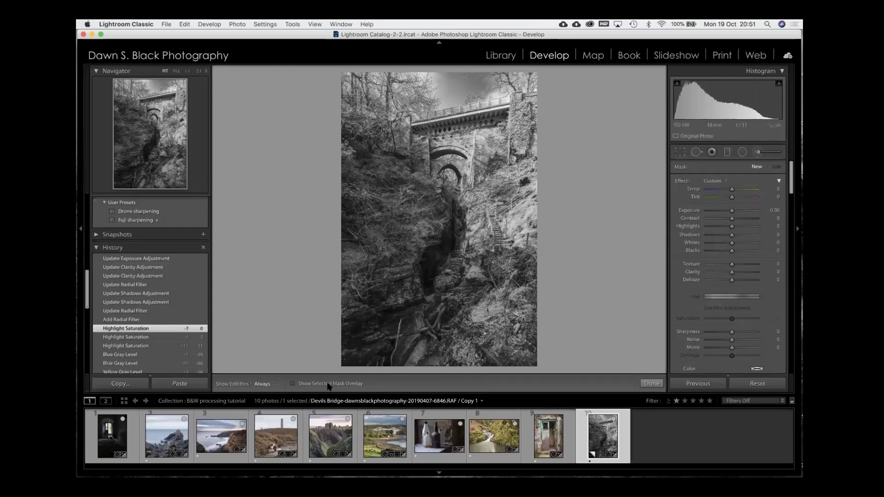
click(292, 383)
key(h)
mouse_move(433, 258)
mouse_down()
mouse_move(428, 288)
mouse_move(435, 256)
mouse_move(456, 224)
mouse_up()
key(h)
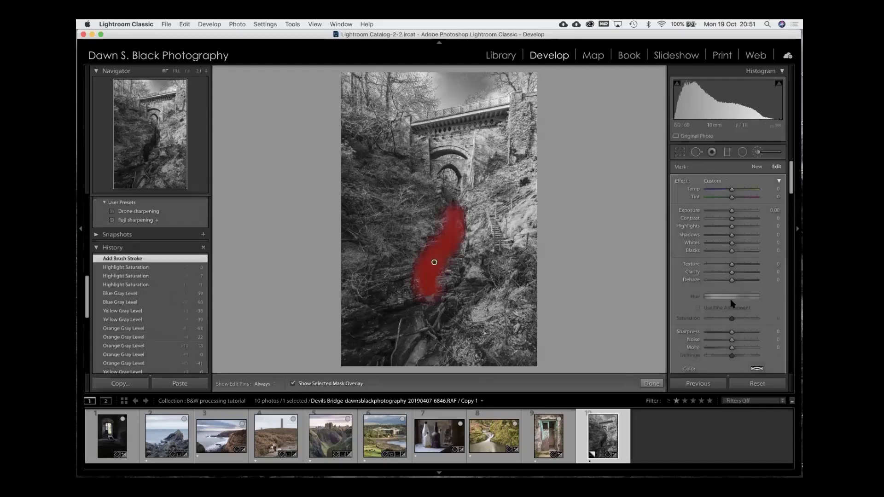
- Trim the brush mask along both edges of the crevice with the erase brush, and hide the mask overlay
scroll(734, 341, down, 1)
scroll(734, 341, down, 5)
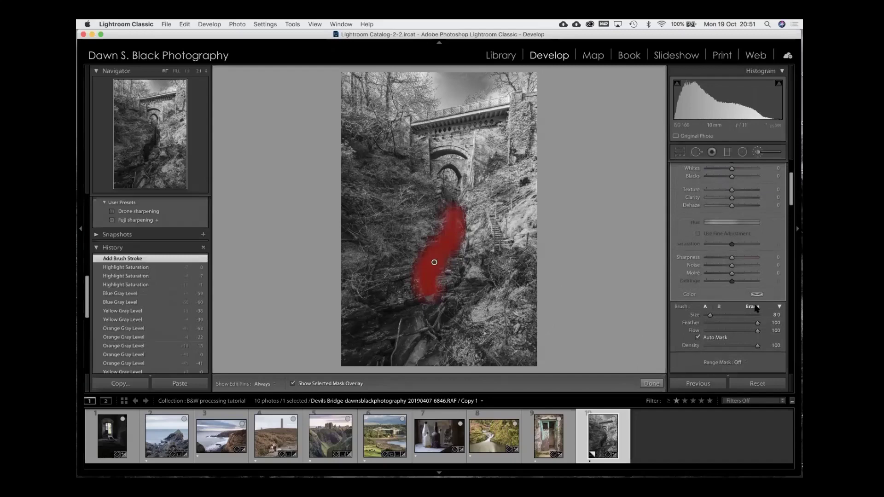
scroll(505, 246, down, 5)
key(h)
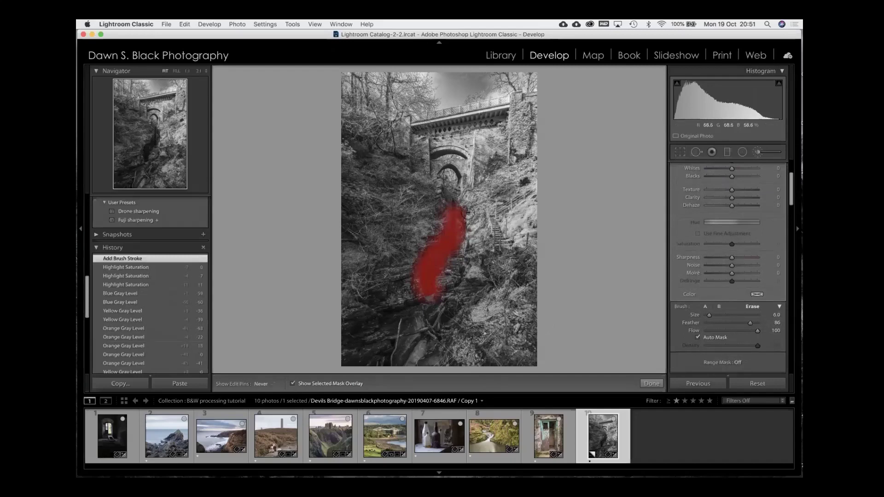
mouse_move(467, 209)
mouse_down()
mouse_move(426, 233)
mouse_move(413, 291)
mouse_up()
mouse_move(408, 258)
mouse_down()
mouse_move(439, 208)
mouse_move(497, 221)
mouse_up()
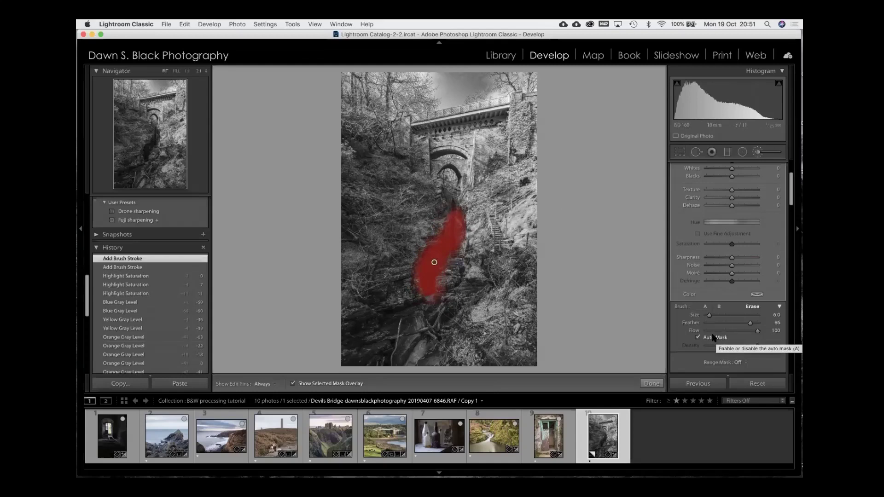
click(331, 385)
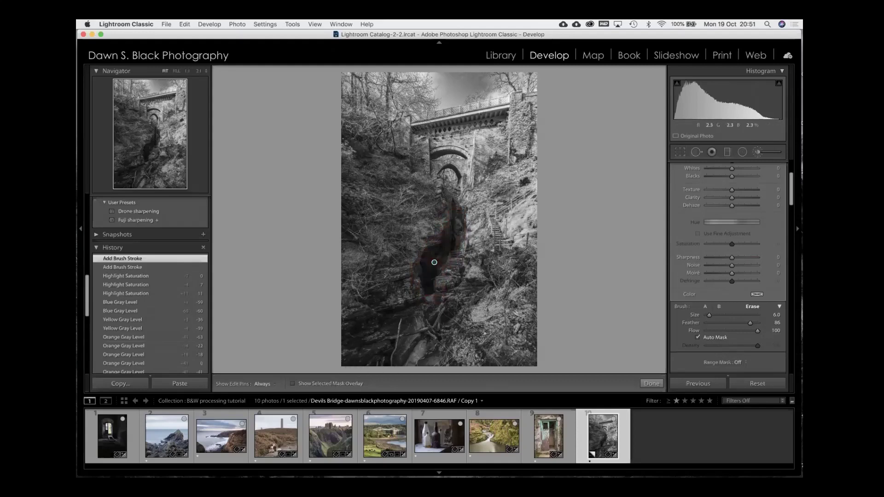
- Brighten the brushed crevice with exposure 0.66 and shadows 21, and finish the brush adjustment
scroll(740, 217, up, 5)
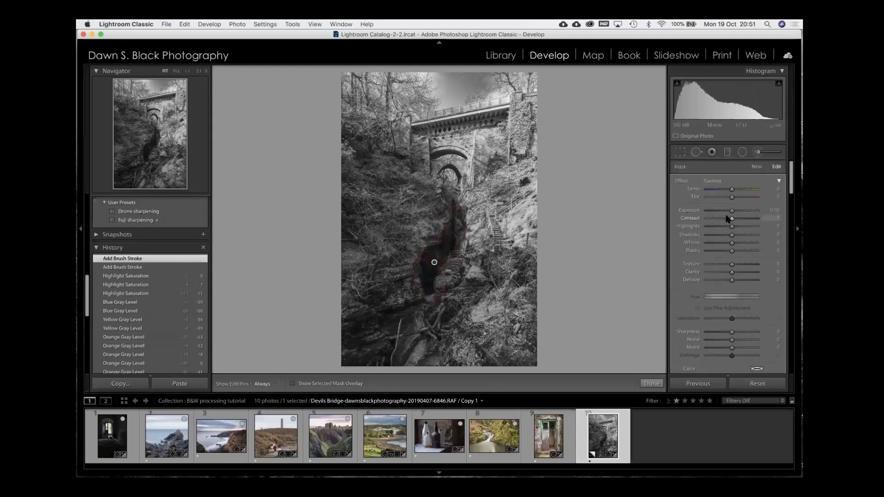
drag(732, 210, 737, 236)
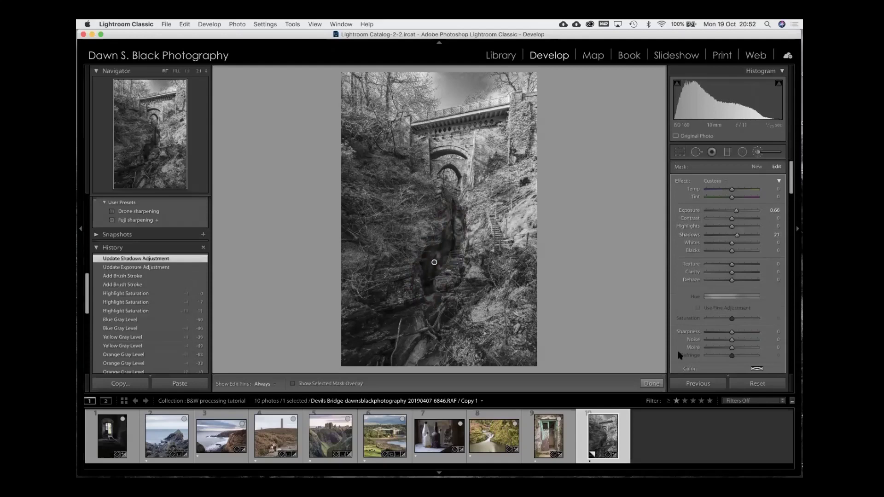
click(657, 382)
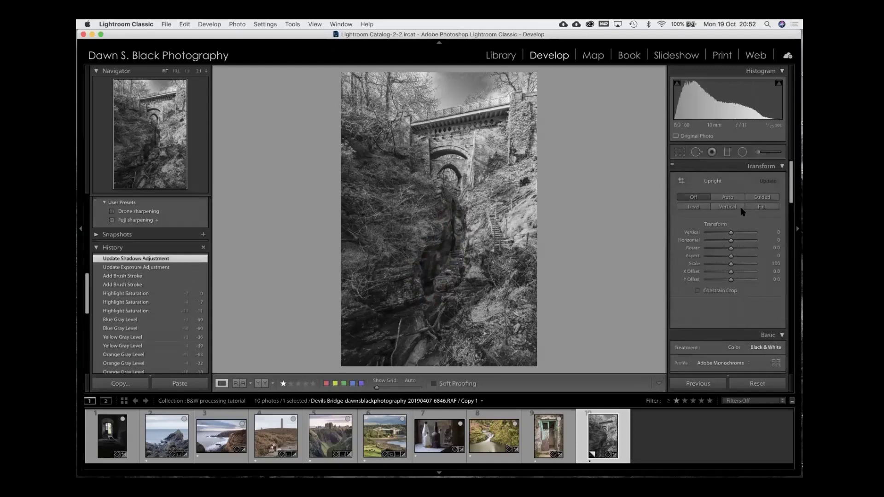
- Add a radial filter over the bright hillside by the steps with highlights −17, whites −5, exposure −0.23 and clarity 7
click(742, 152)
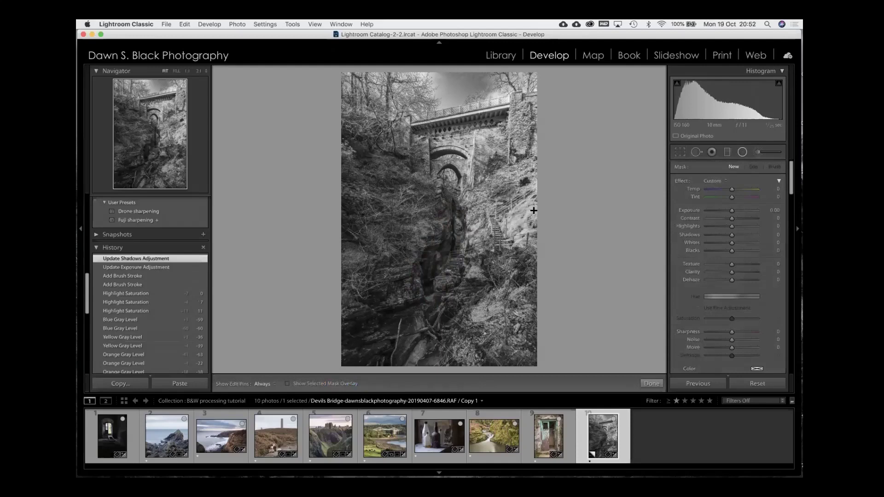
drag(522, 213, 569, 268)
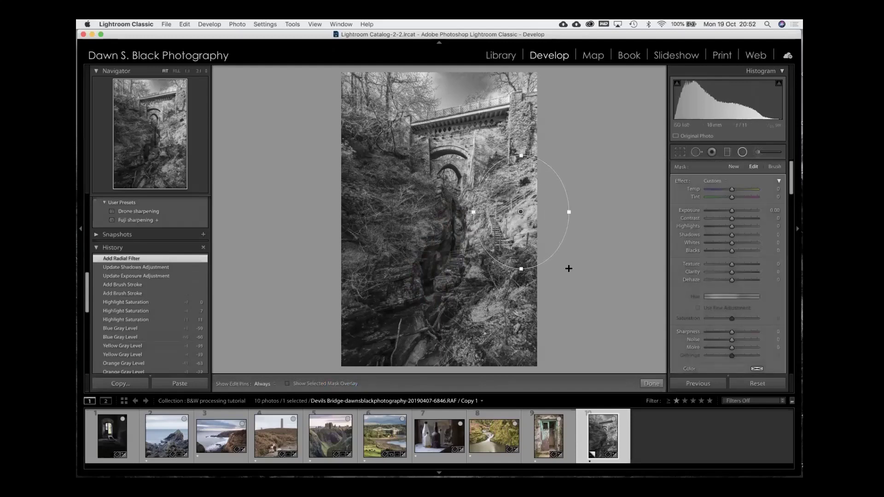
drag(732, 227, 729, 243)
drag(732, 211, 730, 213)
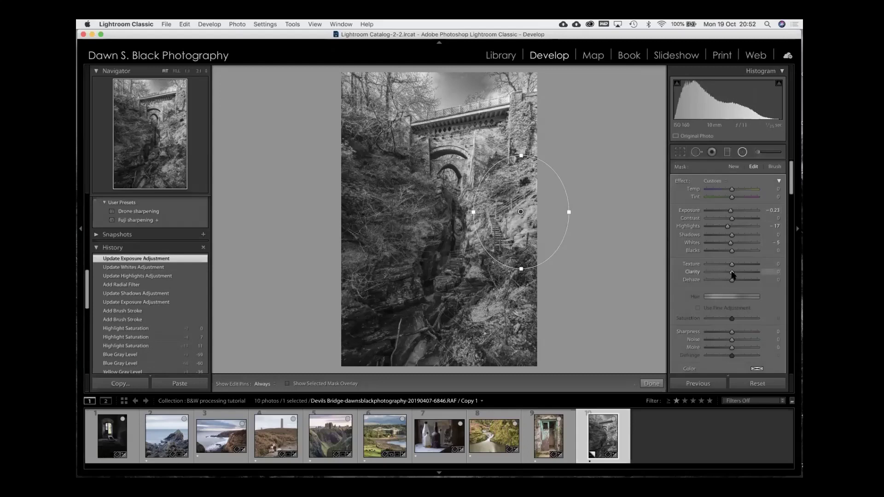
drag(734, 274, 734, 274)
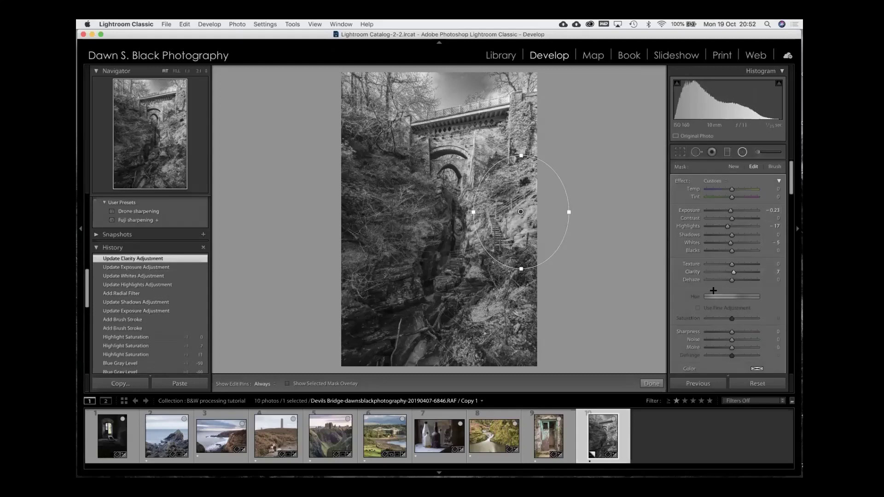
- Finish the radial filter and paint a new adjustment brush mask over the dark rocks in the photo's lower-left area, with the mask overlay hidden
click(651, 384)
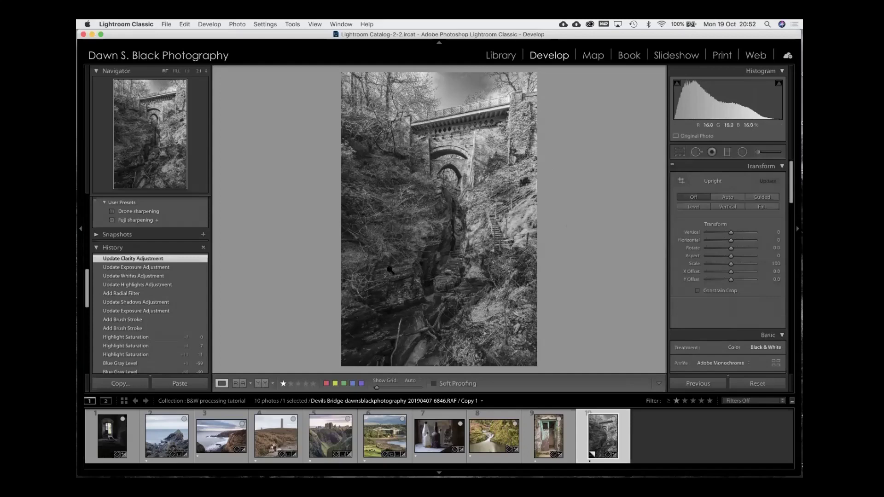
click(742, 152)
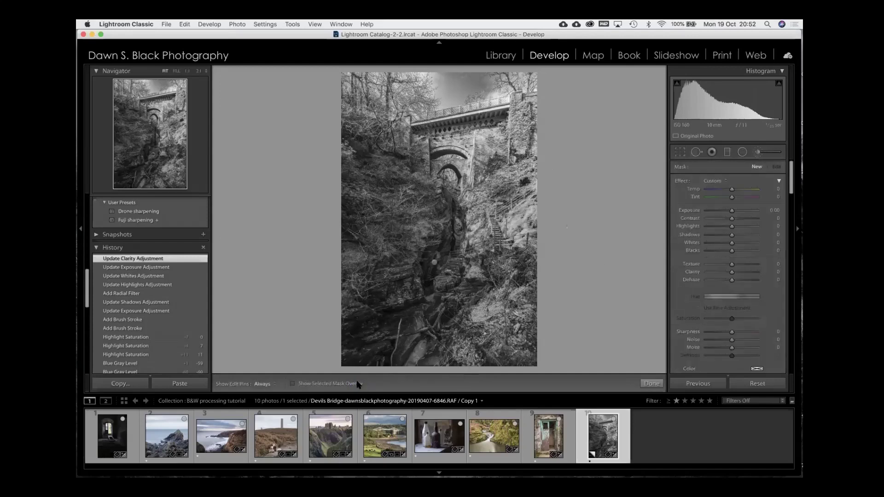
mouse_move(386, 312)
mouse_down()
mouse_move(424, 276)
mouse_move(448, 207)
mouse_move(446, 255)
mouse_move(391, 342)
mouse_move(357, 369)
mouse_move(327, 356)
mouse_move(333, 316)
mouse_move(364, 318)
mouse_move(428, 253)
mouse_move(445, 208)
mouse_move(431, 290)
mouse_move(386, 373)
mouse_up()
click(317, 384)
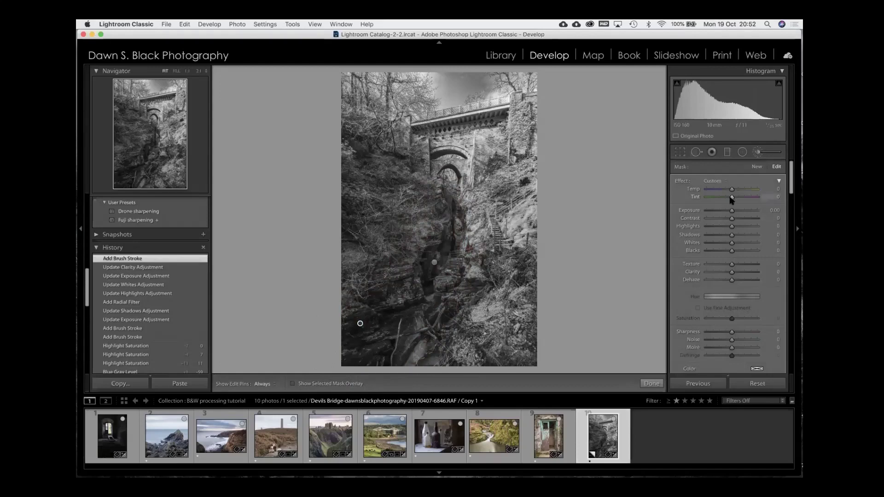
- Brighten the brushed rocks with exposure 0.16, whites 23 and highlights 35, and finish the brush adjustment
drag(732, 211, 733, 211)
drag(732, 244, 737, 245)
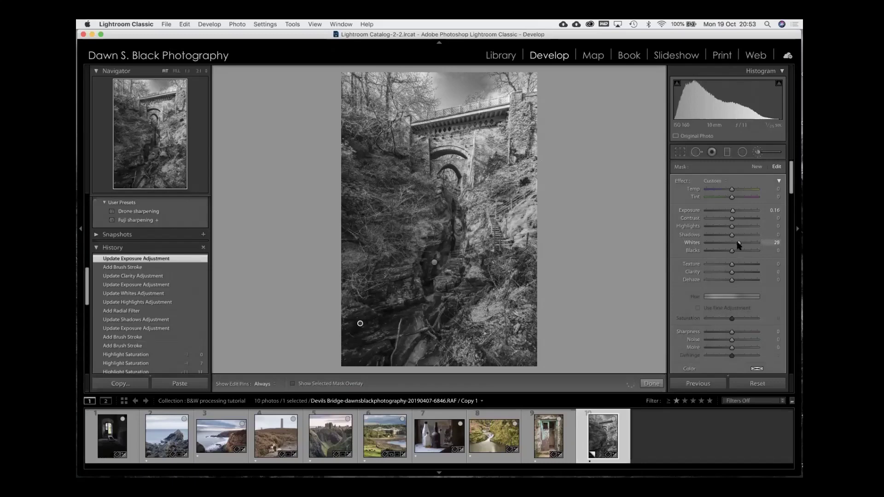
drag(737, 244, 740, 227)
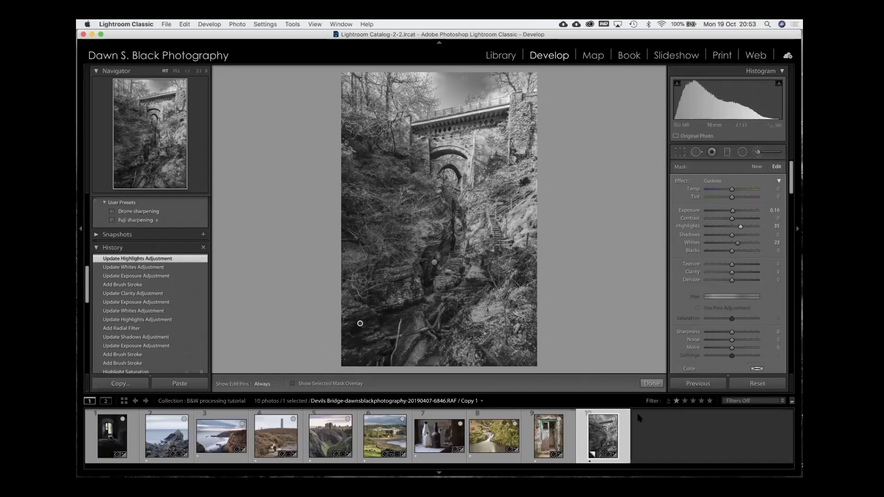
click(650, 384)
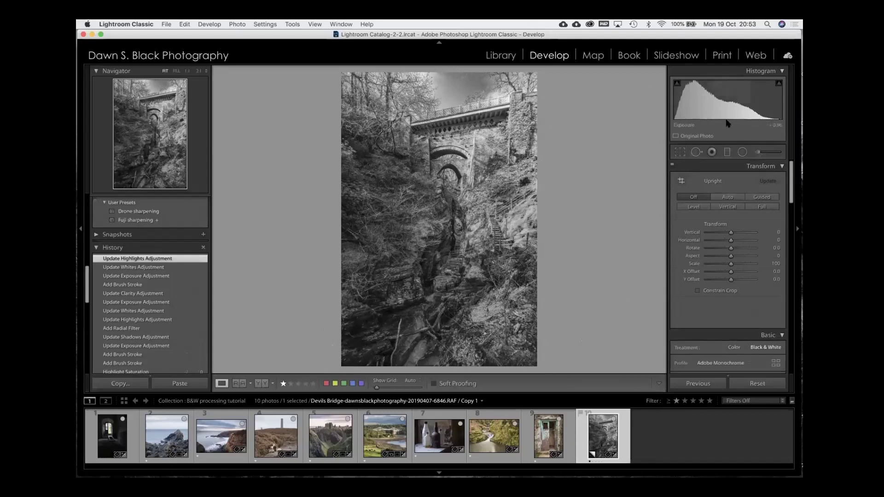
- Add a slightly tilted graduated filter from the sky down past the bridge with exposure −0.09 and highlights −11
click(727, 152)
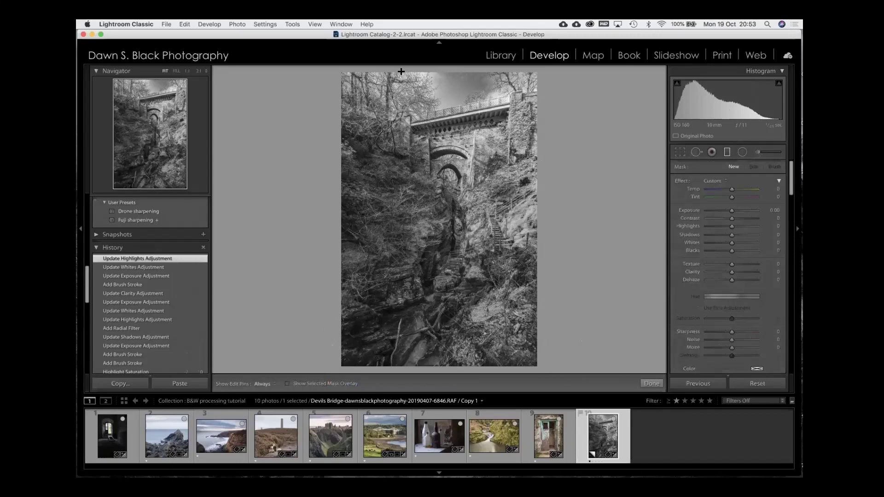
drag(401, 72, 407, 201)
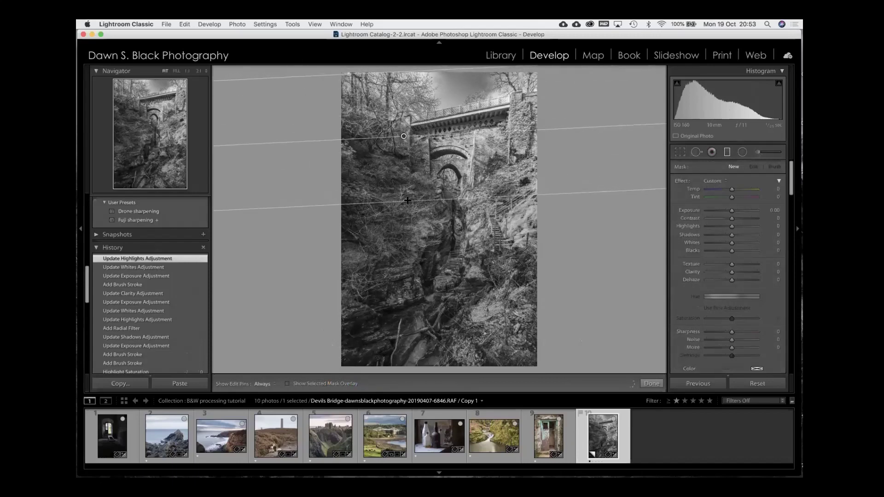
drag(732, 211, 730, 212)
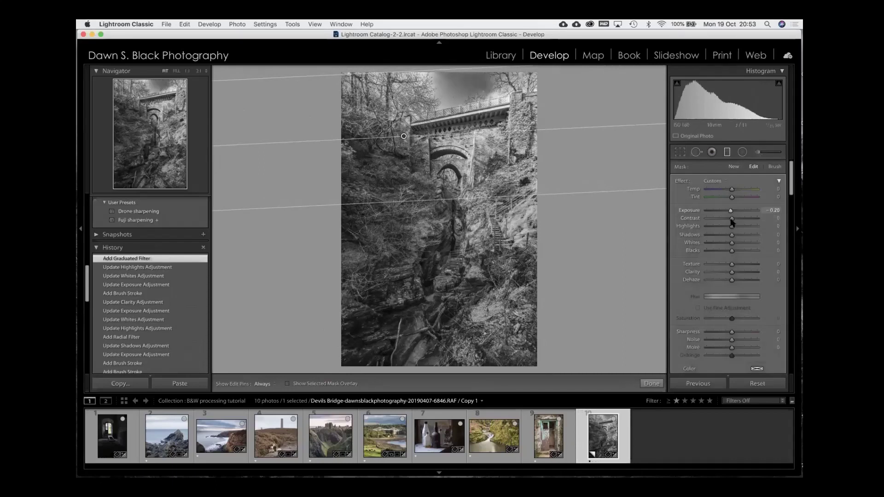
drag(732, 226, 733, 211)
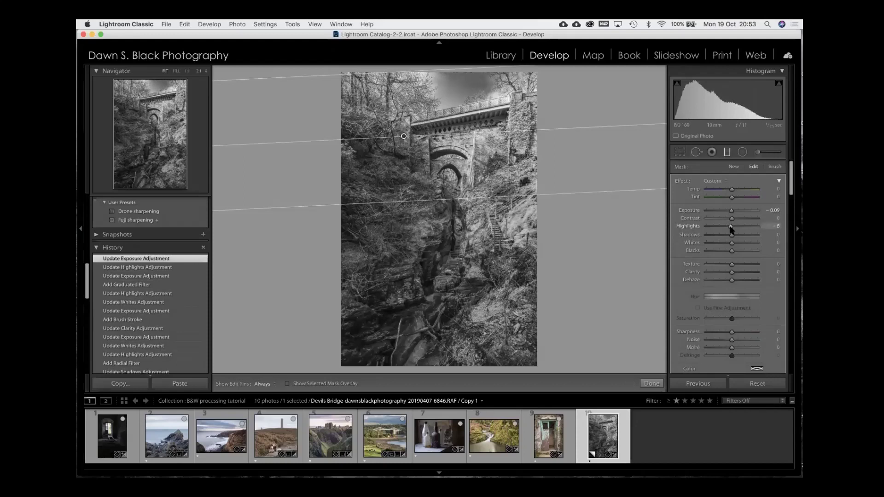
drag(729, 227, 729, 228)
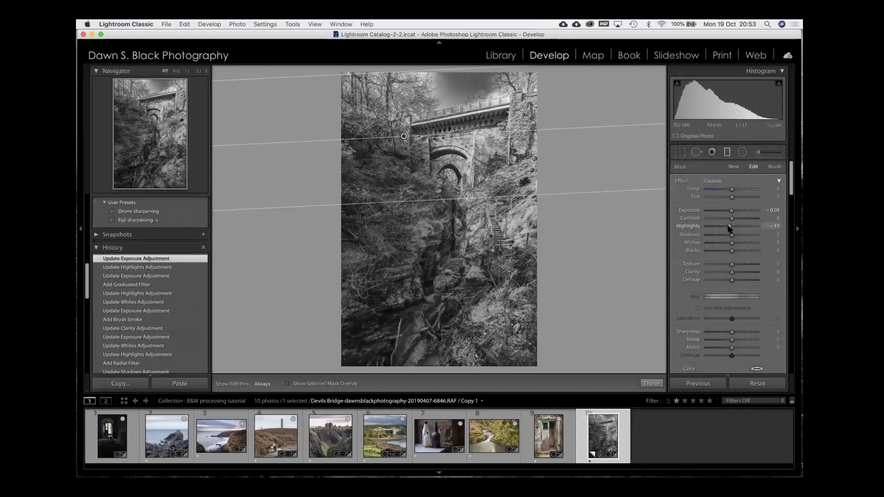
click(651, 383)
- Lighten the sky with the B&W mix's targeted adjustment tool, bringing Blue to −47, and finish the adjustment
scroll(724, 286, down, 15)
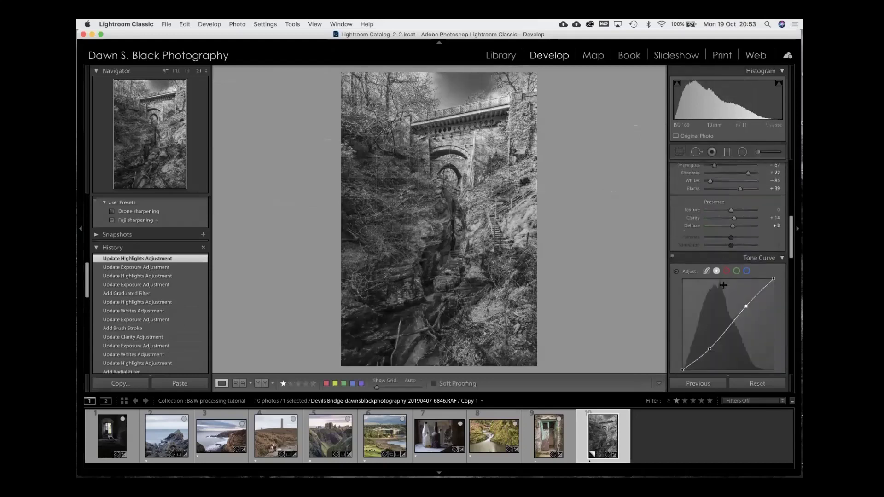
scroll(725, 287, down, 1)
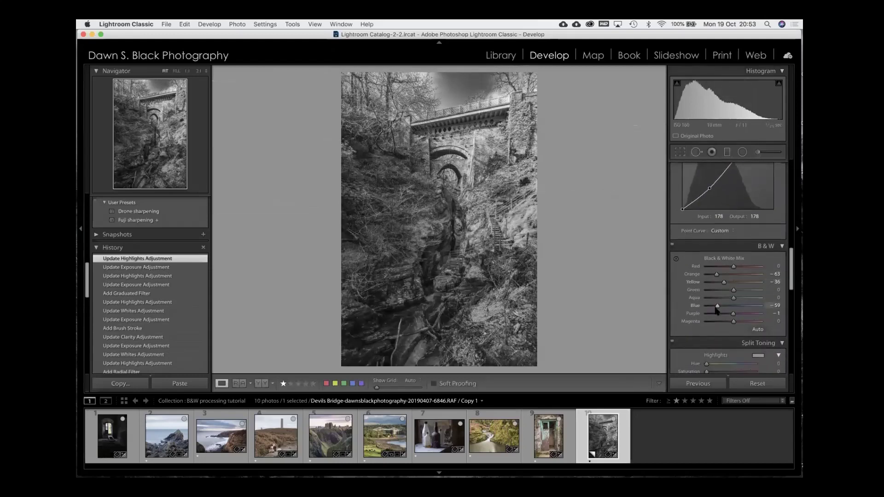
click(675, 259)
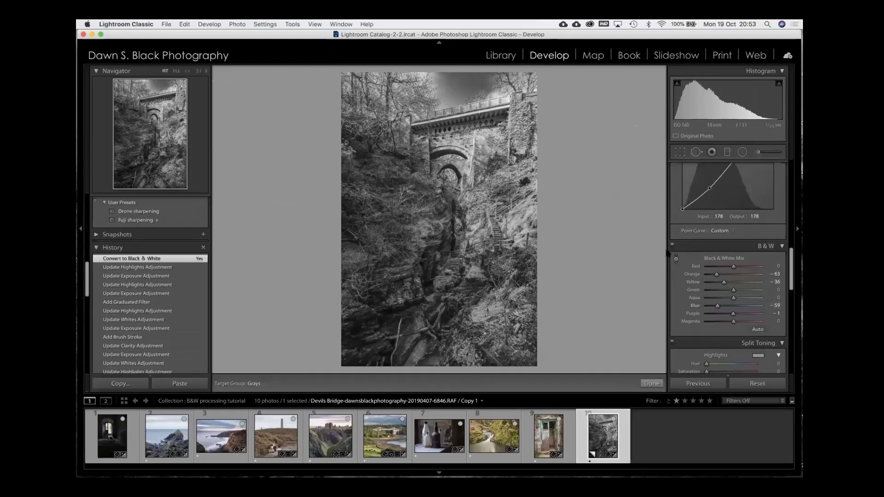
drag(454, 88, 453, 88)
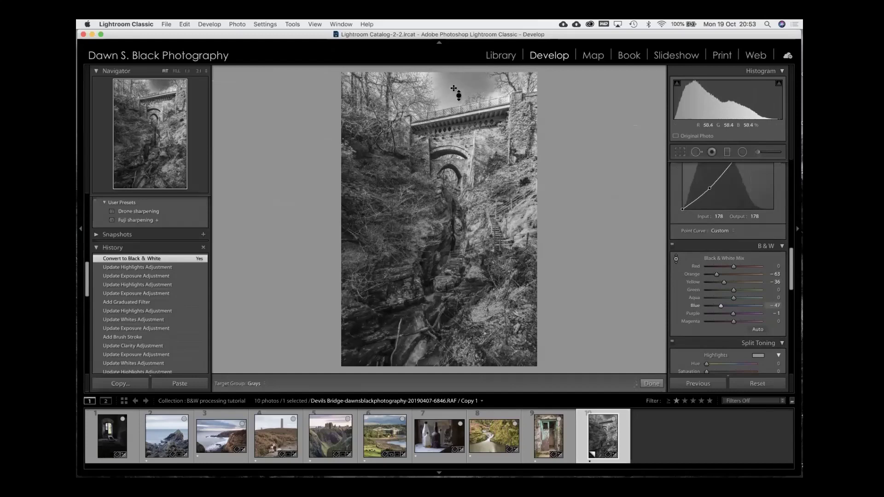
drag(453, 88, 454, 88)
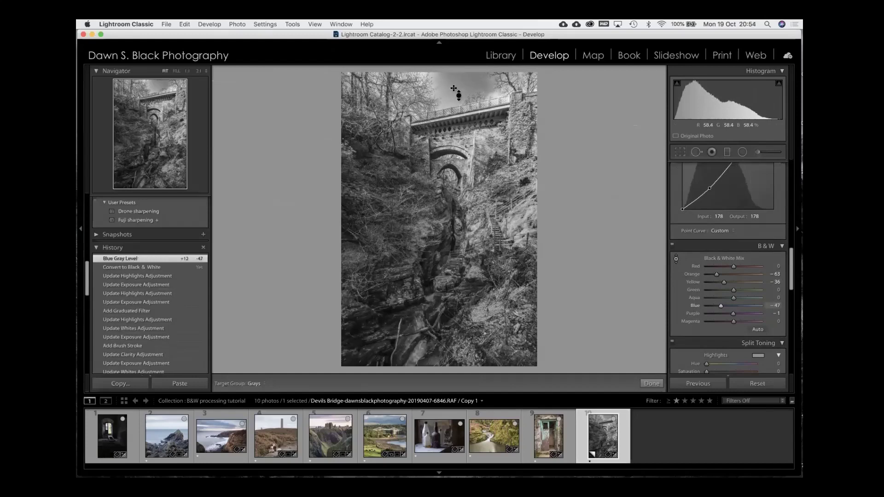
click(652, 383)
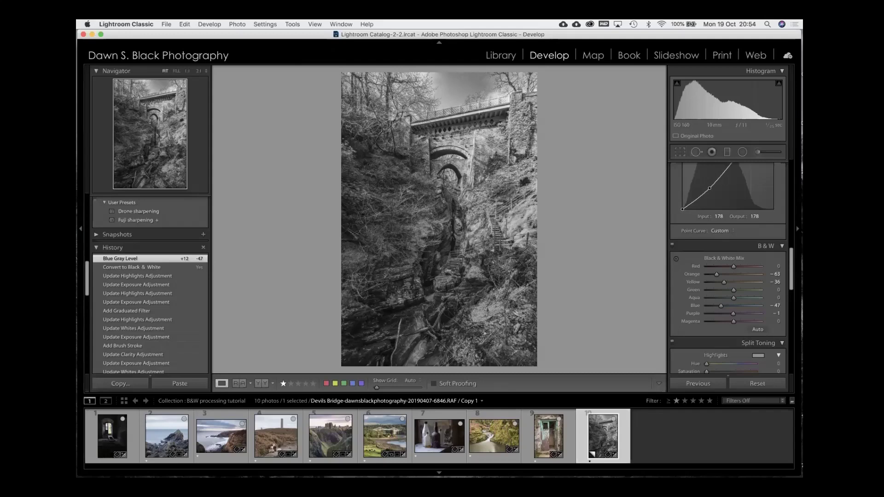
- In Calibration, try out and reset the red primary hue, and set the green primary hue to 27 and the blue primary hue to 10
scroll(721, 237, down, 10)
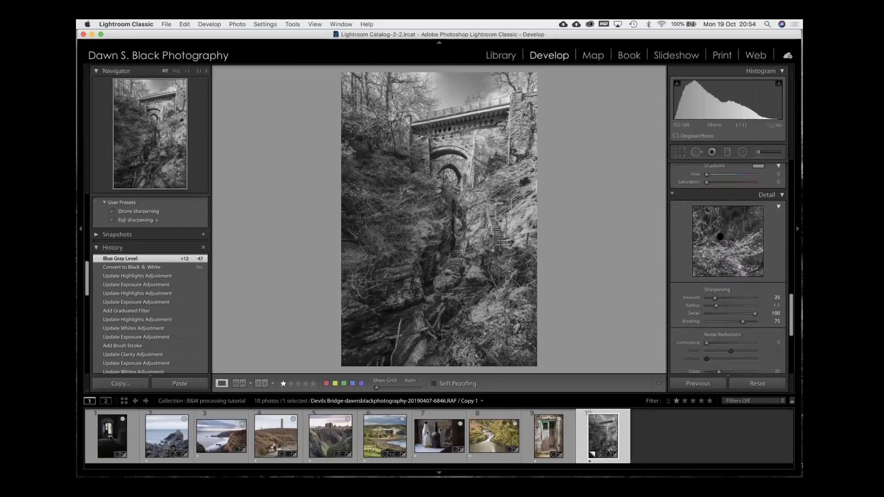
scroll(721, 237, down, 6)
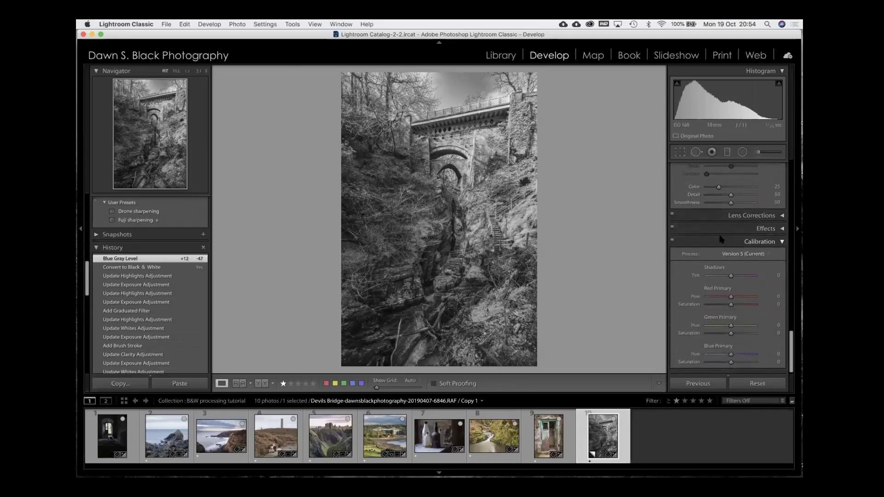
scroll(722, 238, up, 3)
scroll(721, 239, down, 2)
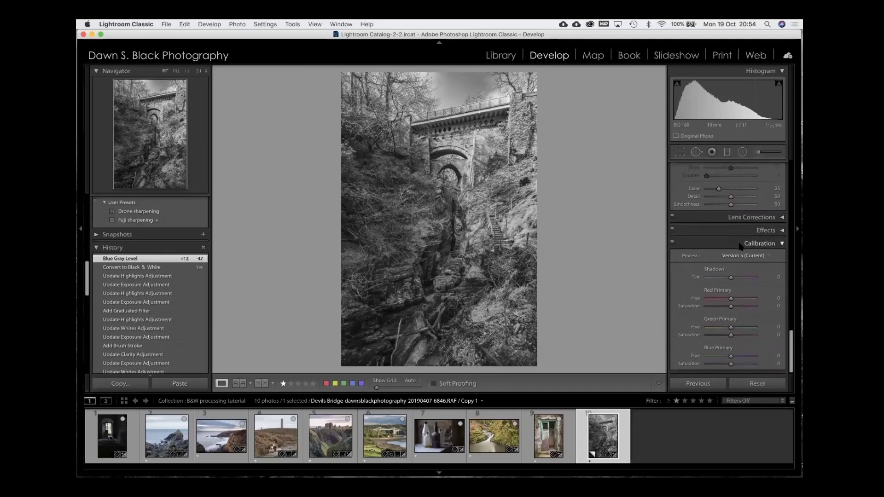
click(748, 245)
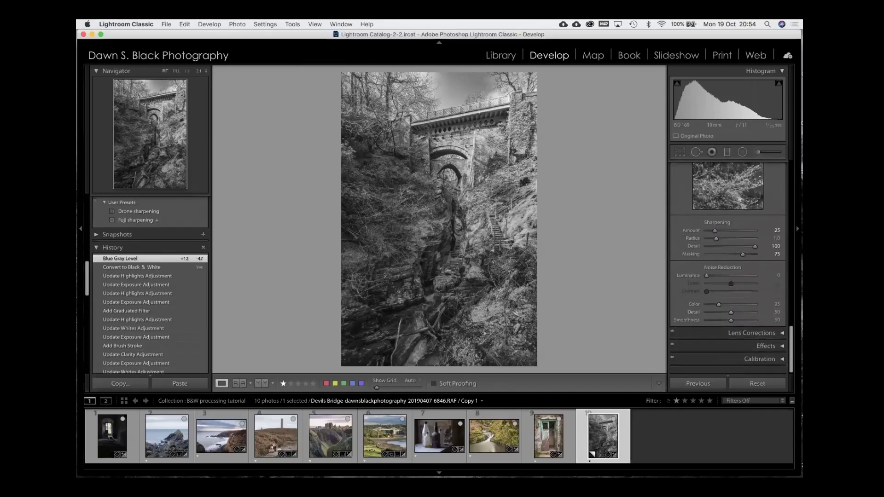
click(760, 358)
scroll(760, 277, down, 3)
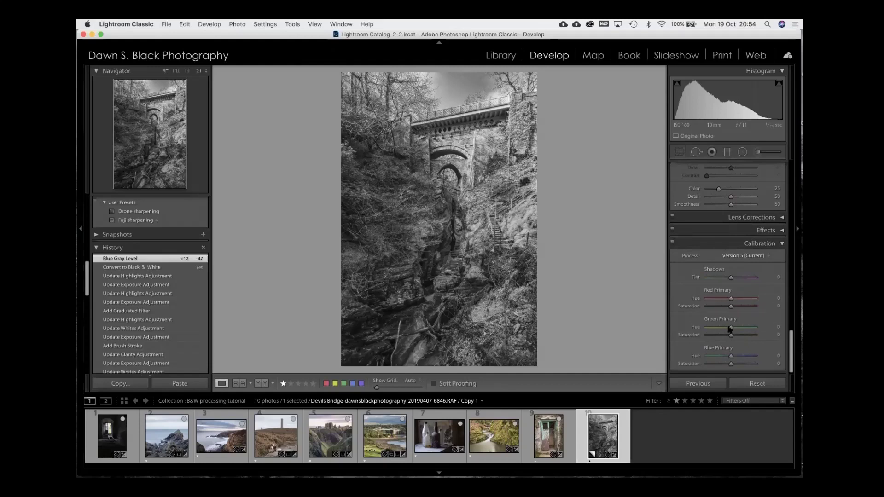
mouse_move(730, 298)
mouse_down()
mouse_move(722, 299)
mouse_move(746, 300)
mouse_move(735, 299)
mouse_up()
double_click(735, 300)
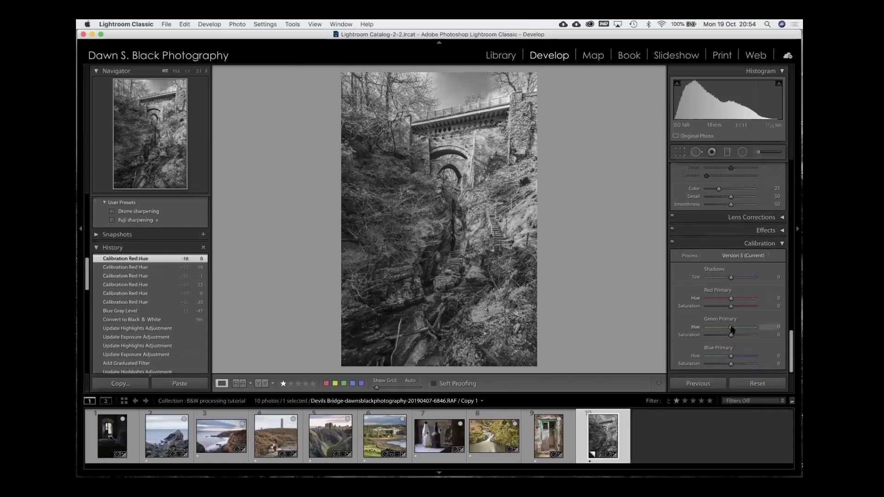
drag(731, 329, 734, 357)
scroll(727, 311, up, 5)
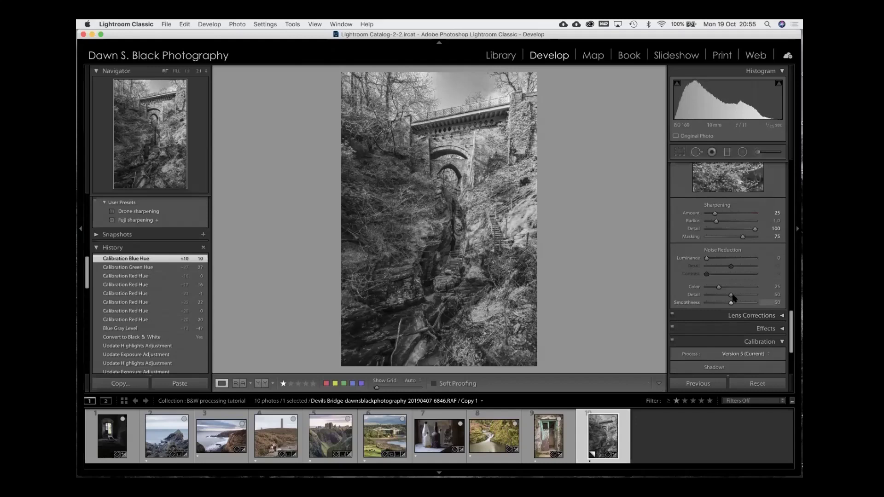
- Examine the branches, crevice, walkway and lower rocks at high magnification for image quality, and return to the full photo
scroll(732, 292, up, 3)
scroll(732, 290, up, 2)
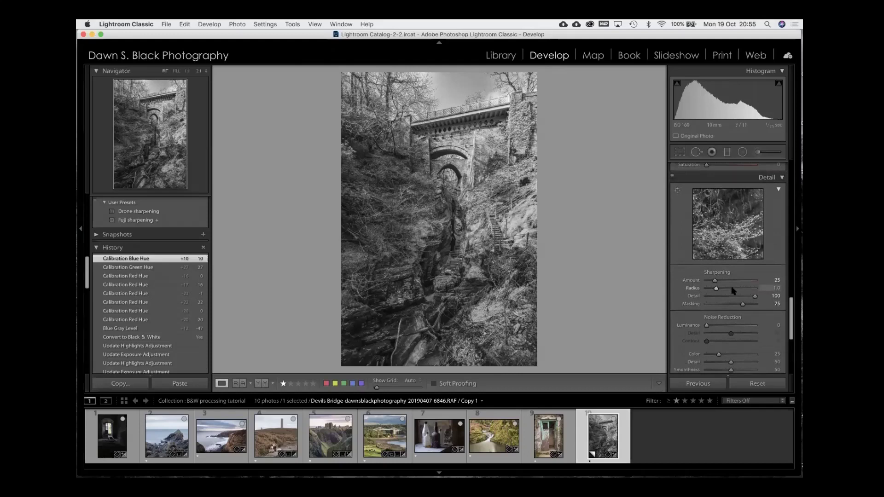
click(441, 230)
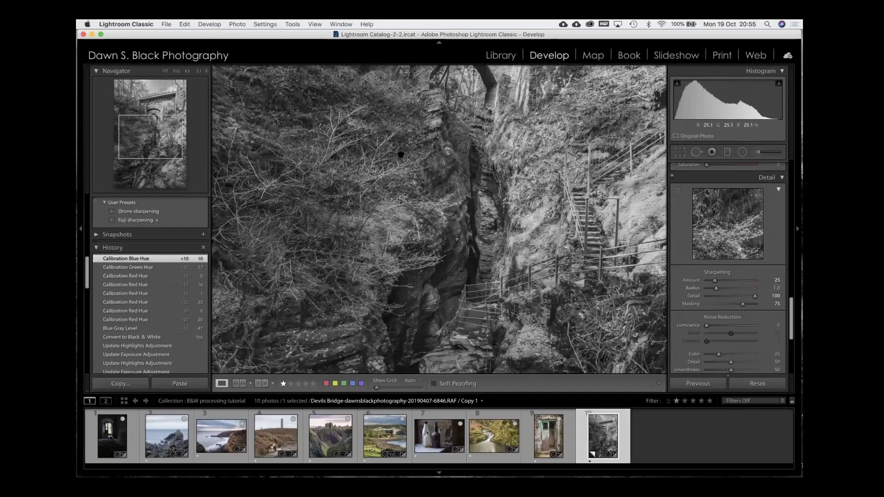
key(super+equal)
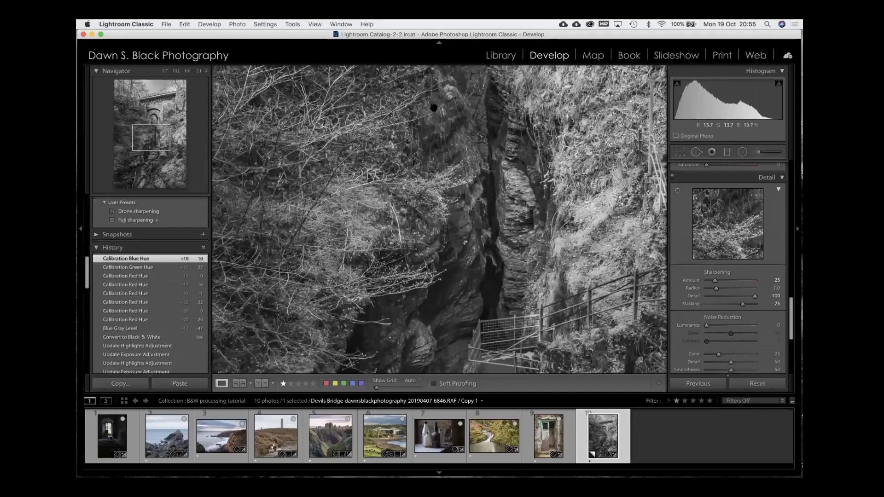
scroll(433, 109, down, 2)
scroll(434, 109, right, 2)
scroll(434, 109, down, 4)
scroll(434, 109, right, 2)
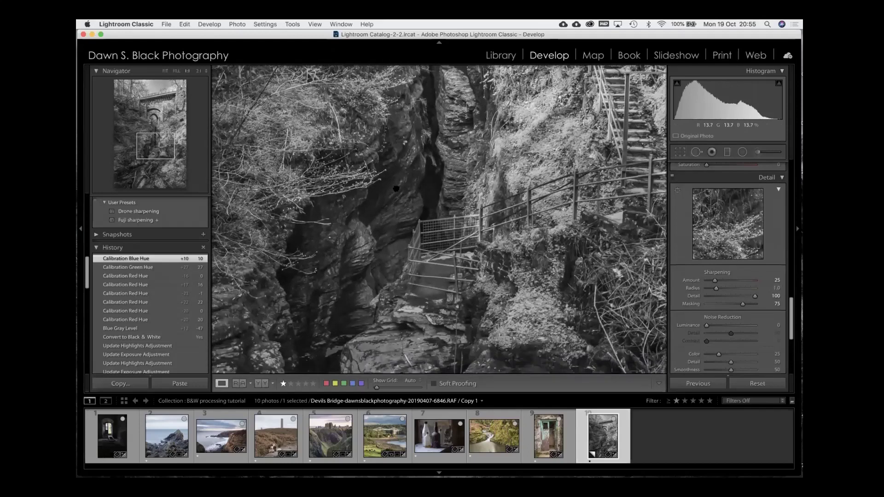
scroll(541, 104, down, 6)
scroll(540, 104, left, 6)
scroll(541, 104, down, 3)
scroll(541, 104, left, 4)
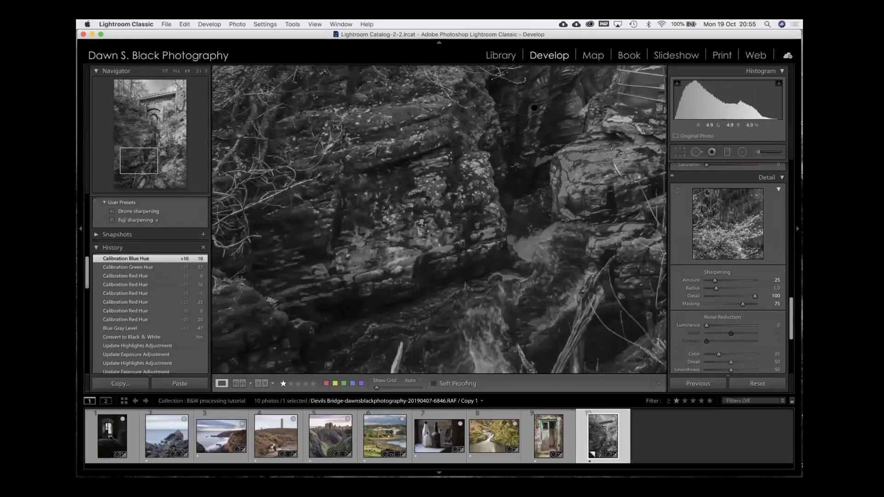
scroll(530, 110, up, 6)
scroll(530, 111, right, 2)
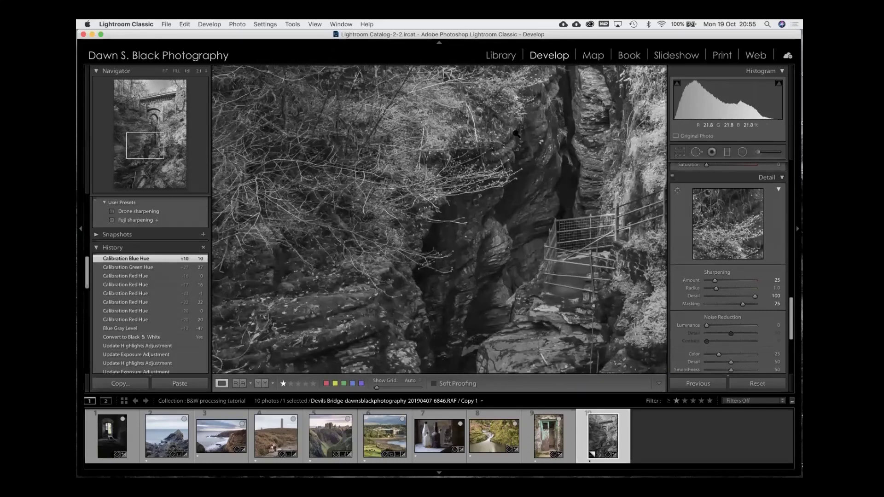
scroll(516, 133, up, 2)
click(449, 105)
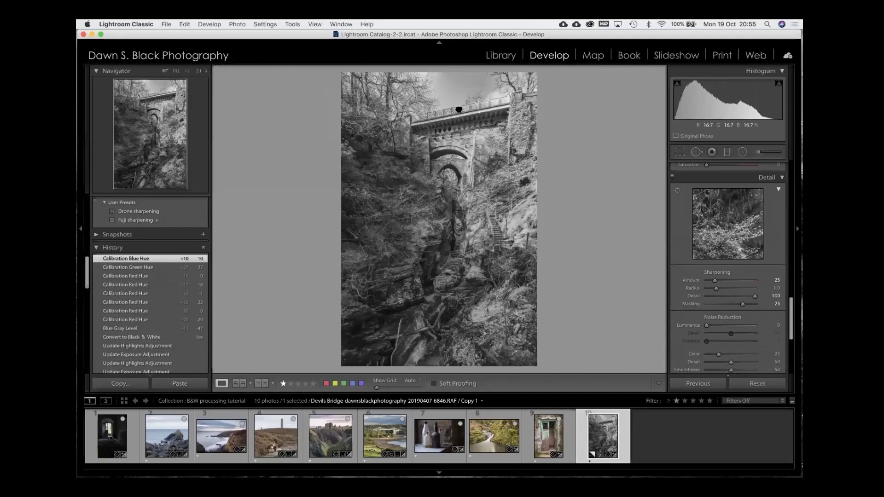
- Zoom in on the bridge railings and sky, and set Blue in the B&W mix to −100
click(436, 190)
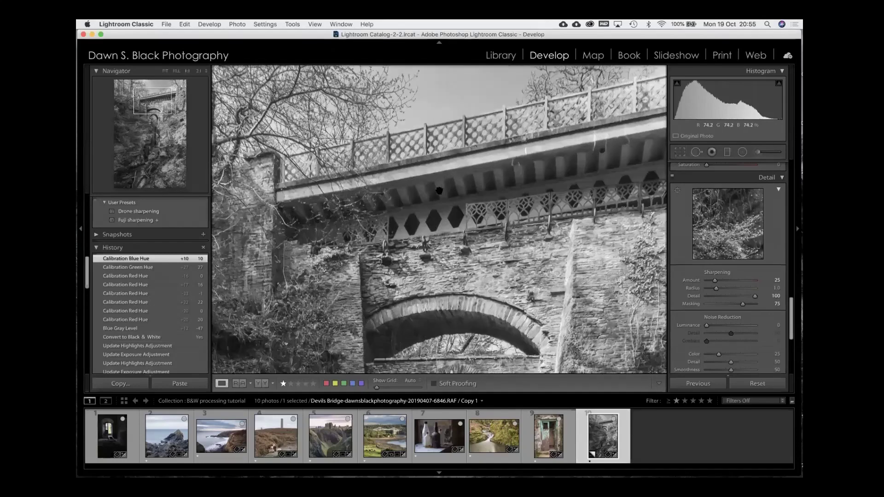
scroll(439, 190, up, 3)
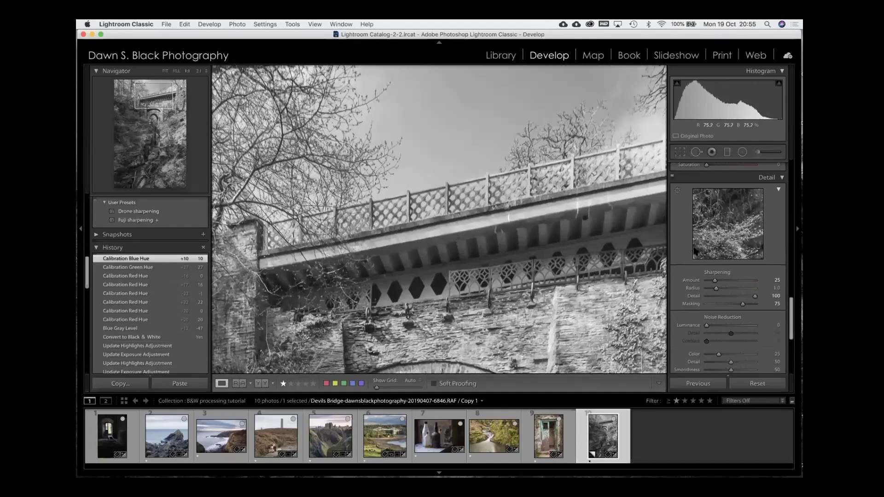
scroll(696, 252, down, 5)
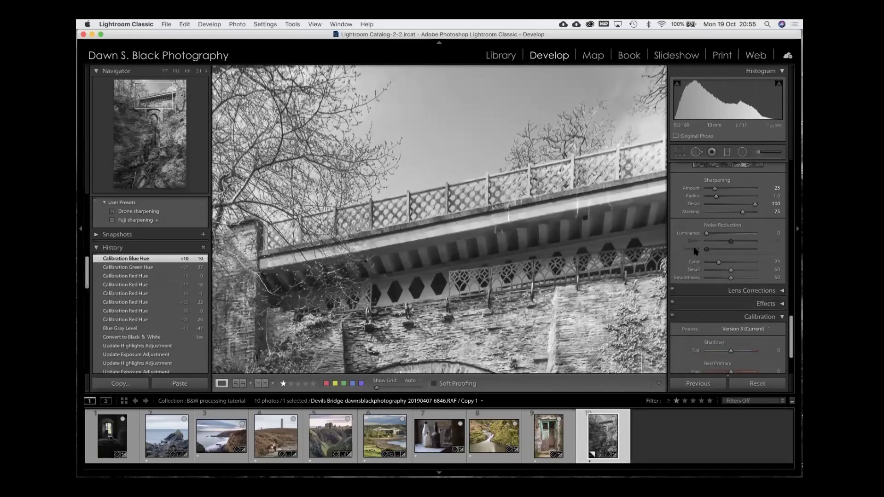
scroll(696, 251, up, 5)
click(705, 253)
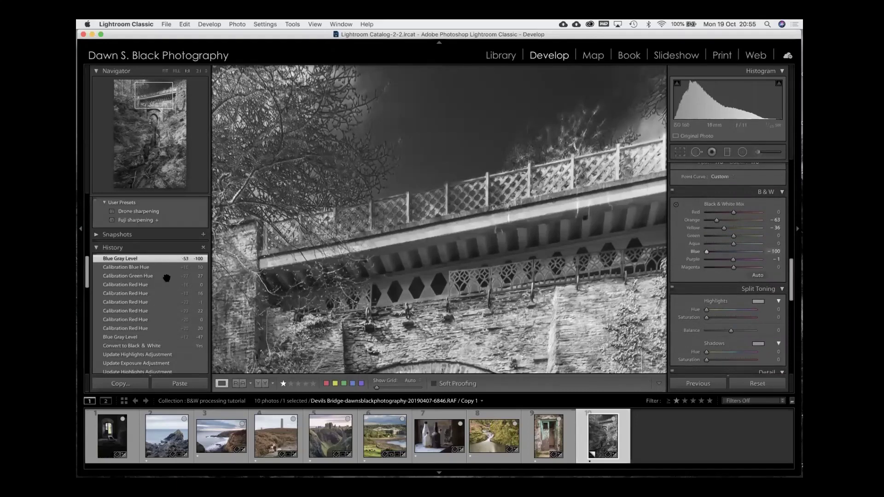
- Revert the photo to the Calibration Blue Hue state in its history and return to the full photo
click(130, 268)
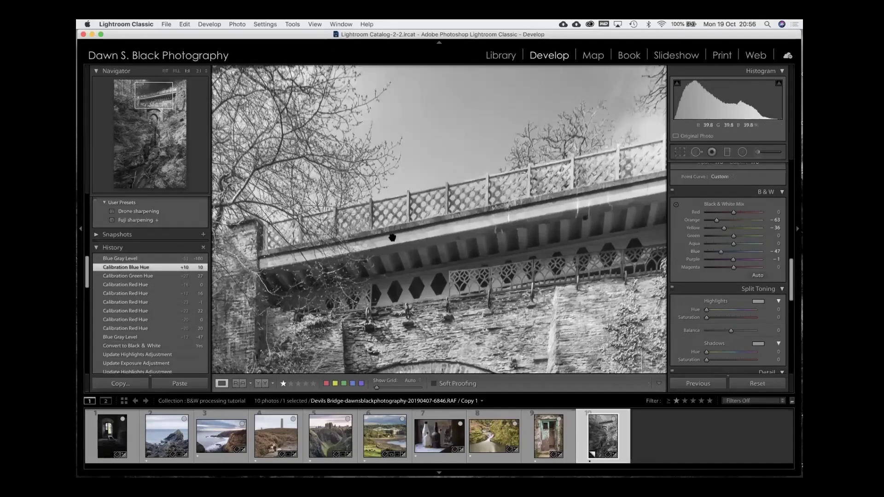
click(439, 224)
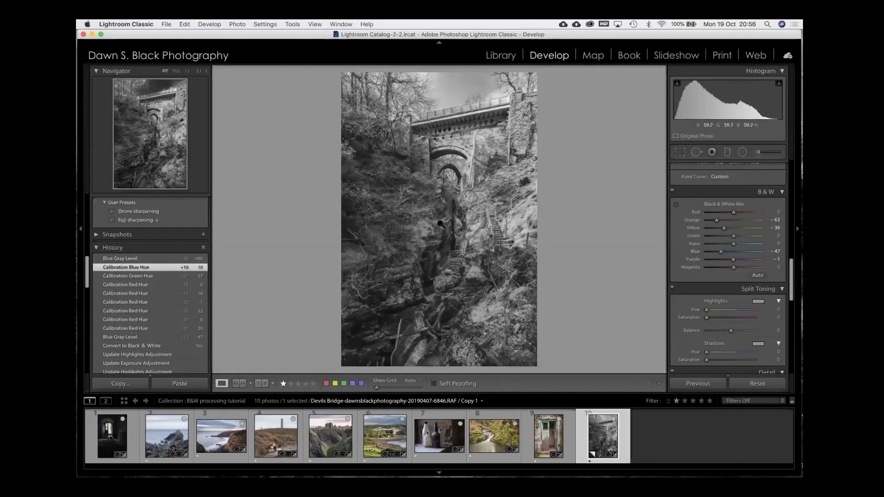
- Try different sharpening Masking amounts in Detail while previewing the edge mask over the photo
scroll(729, 223, down, 5)
scroll(729, 222, down, 4)
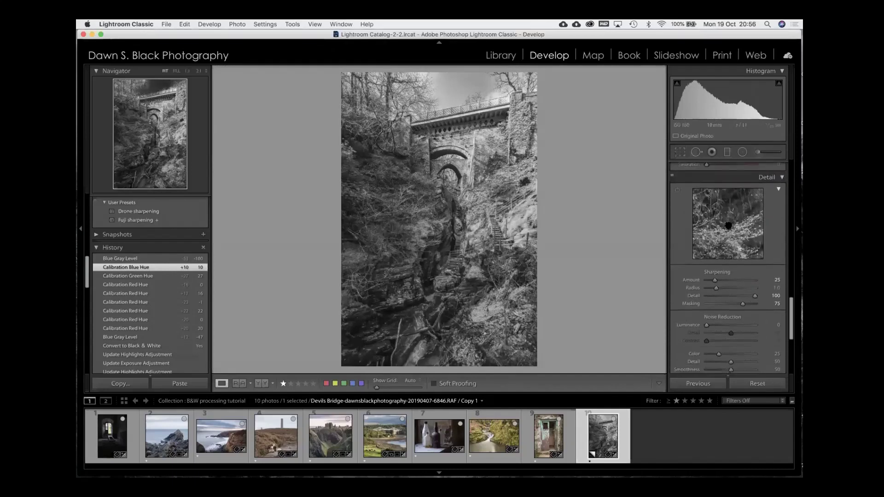
scroll(728, 225, down, 1)
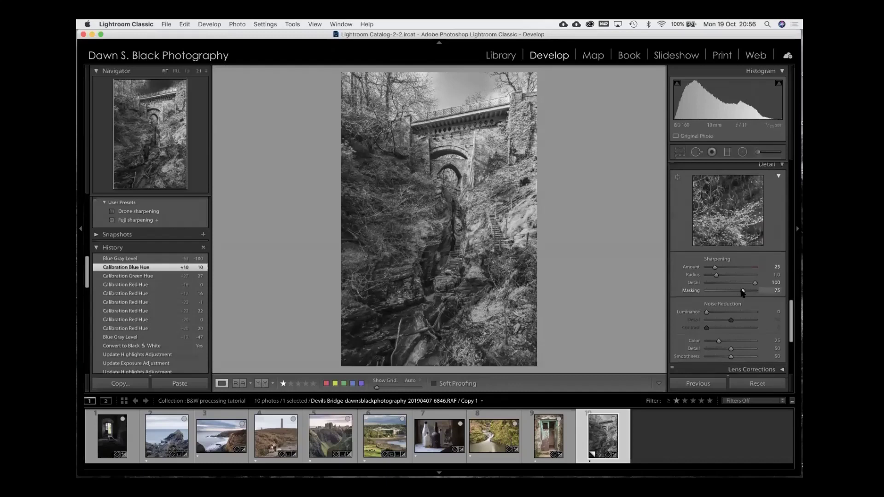
key(alt)
alt+click(742, 291)
drag(743, 292, 708, 291)
alt+click(754, 291)
alt+click(738, 291)
drag(739, 292, 735, 291)
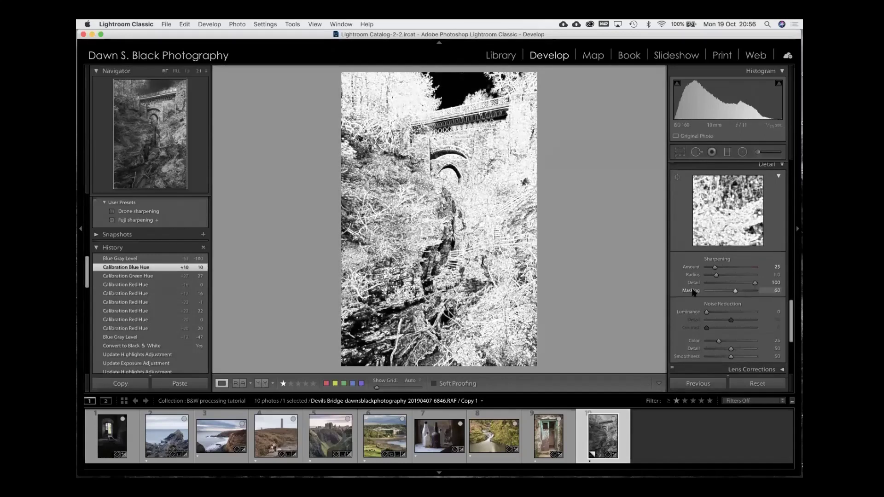
- Reset the sharpening Masking and, using the edge mask preview, set it to 69
double_click(693, 291)
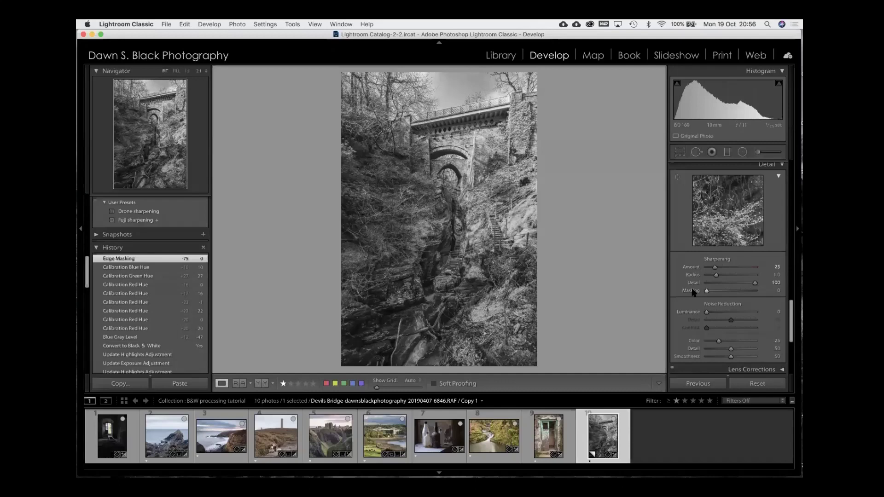
key(alt)
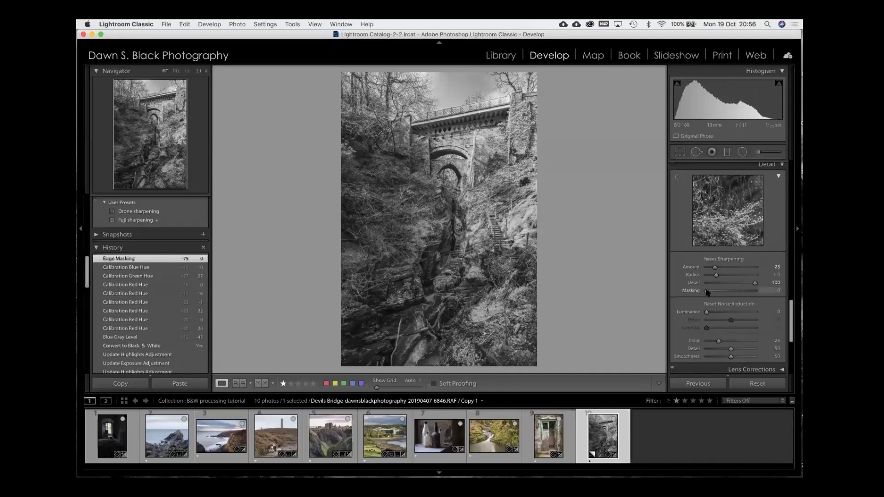
drag(707, 293, 741, 292)
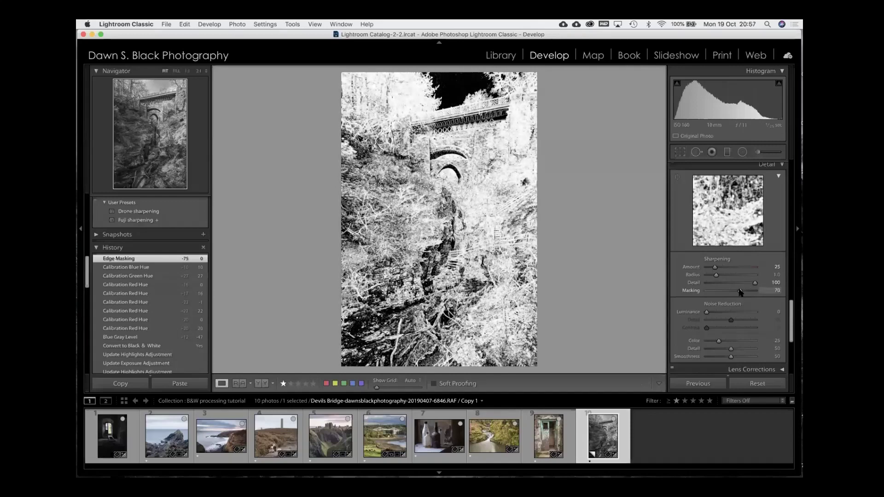
drag(740, 292, 740, 292)
drag(740, 292, 740, 291)
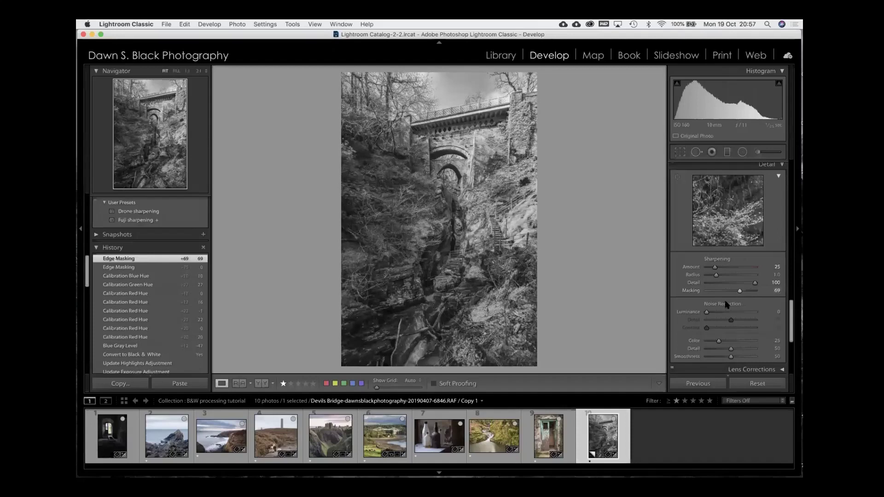
- Try a Vignetting amount of +6 in the manual Lens Corrections and reset it
scroll(730, 306, down, 5)
scroll(727, 306, down, 1)
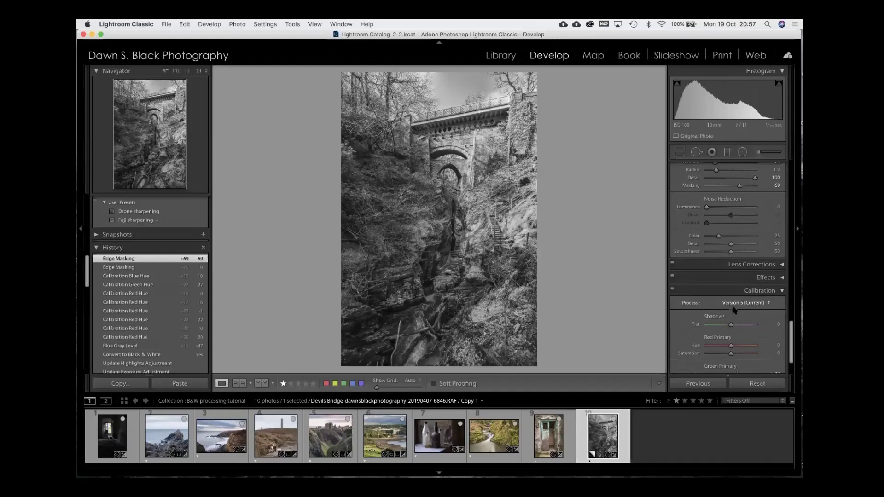
scroll(737, 317, down, 3)
scroll(734, 316, up, 2)
click(752, 245)
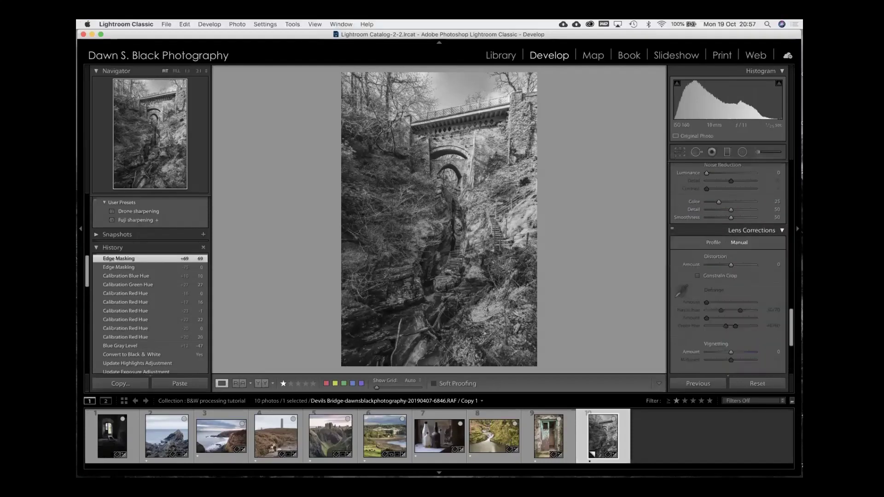
scroll(745, 271, down, 2)
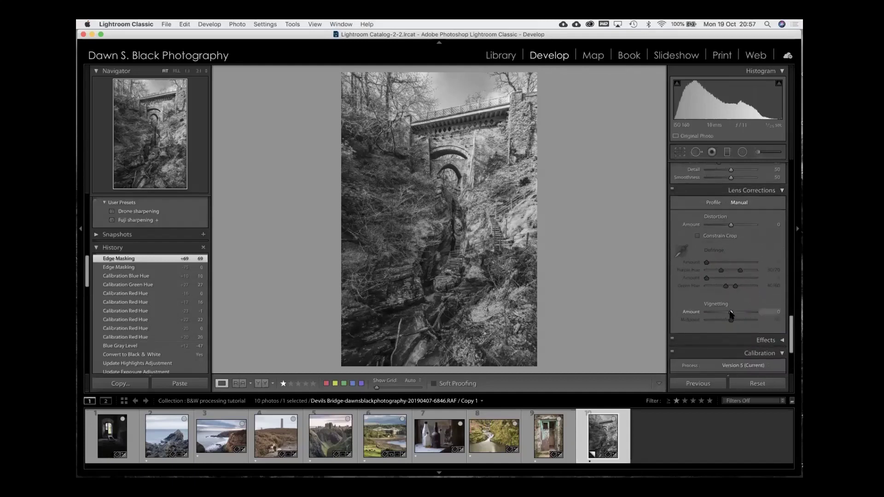
mouse_move(731, 315)
mouse_down()
mouse_move(699, 313)
mouse_move(732, 313)
mouse_up()
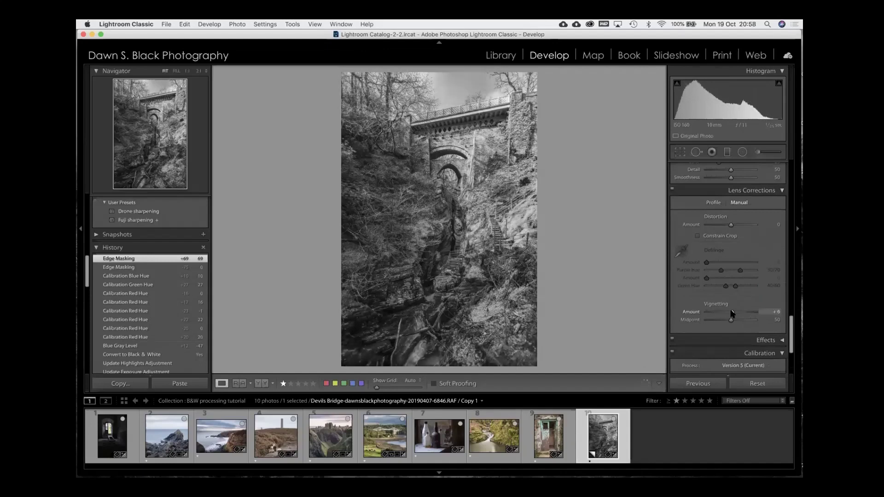
double_click(732, 313)
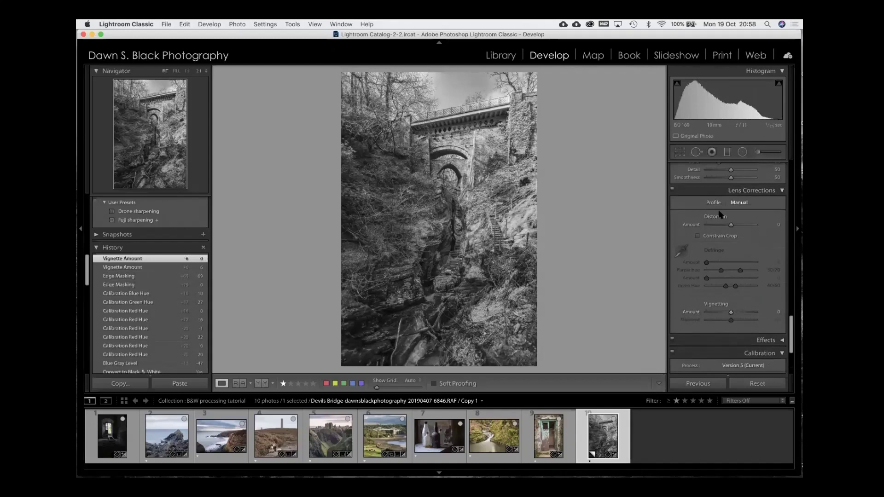
- Add a diagonal graduated filter from the photo's lower-left corner and set its exposure to −0.17
click(727, 152)
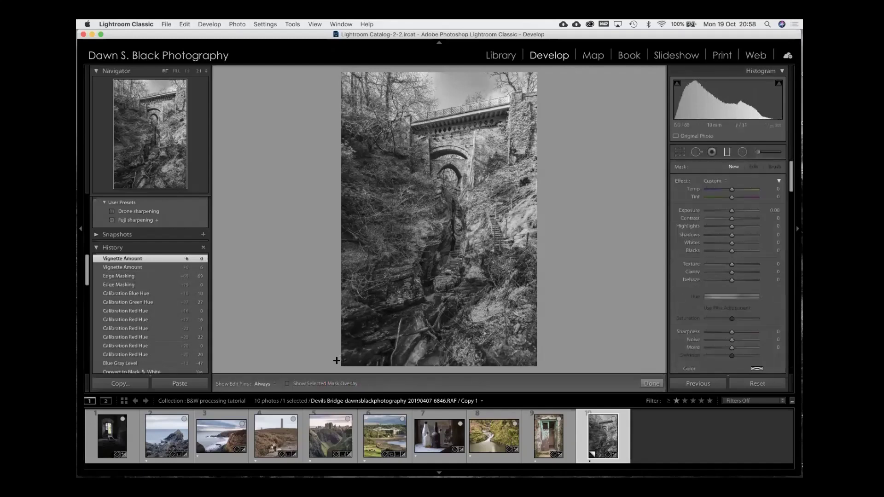
drag(337, 360, 446, 243)
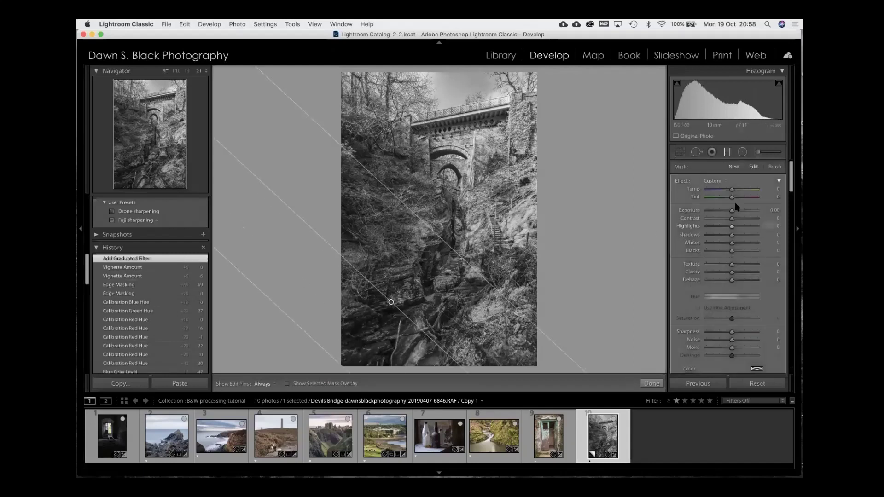
drag(732, 211, 730, 211)
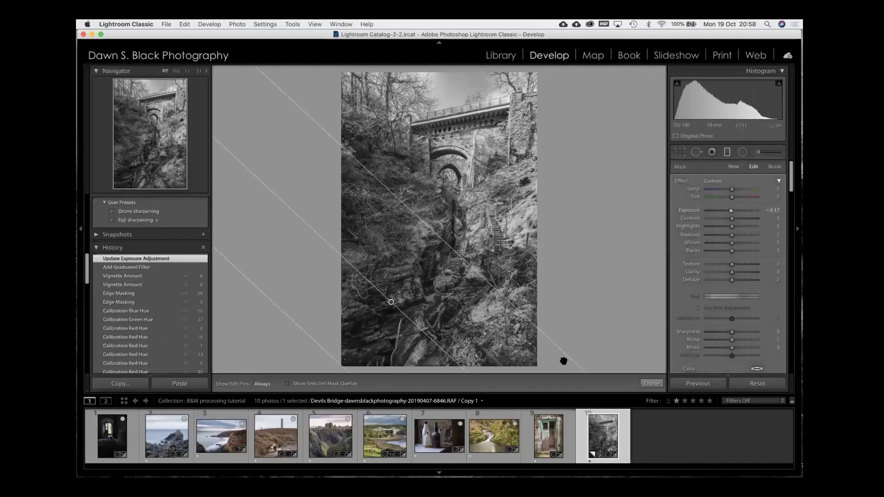
- Add a second graduated filter from the photo's lower-right corner, set its exposure to −0.28, and leave the tool
drag(547, 364, 438, 308)
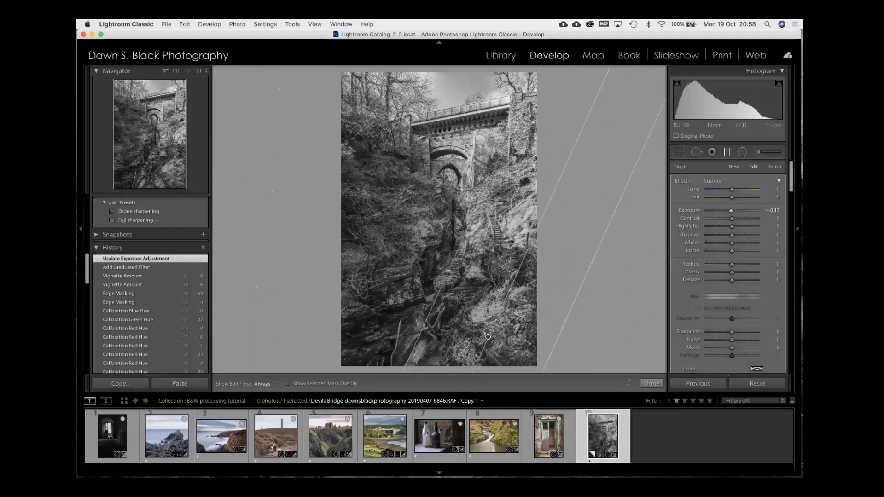
drag(731, 211, 730, 211)
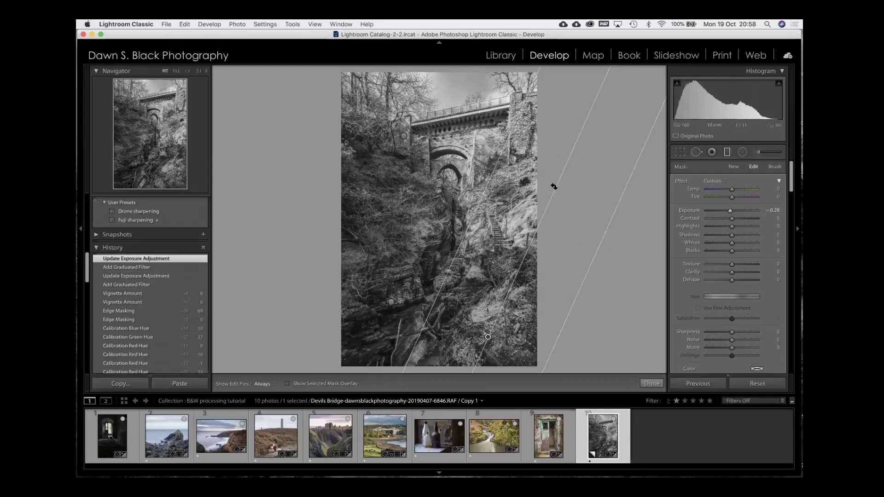
click(727, 152)
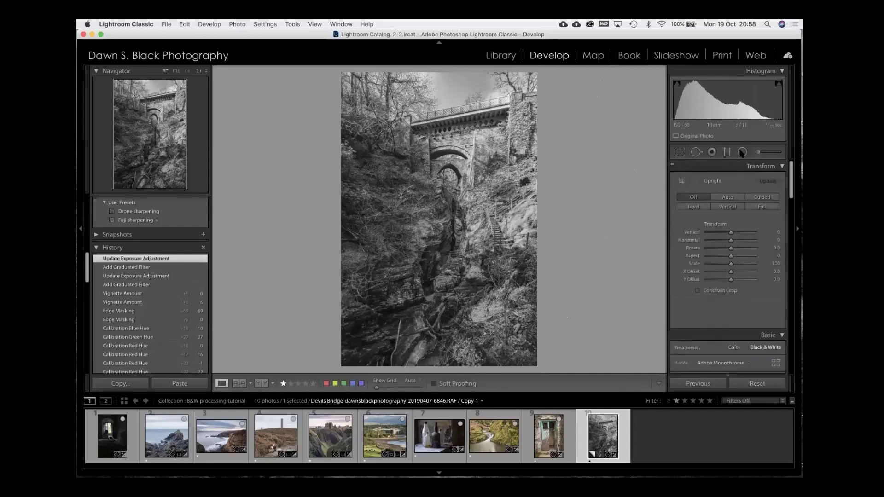
- Draw a tall radial filter centred on the gorge and show its mask overlay
click(743, 153)
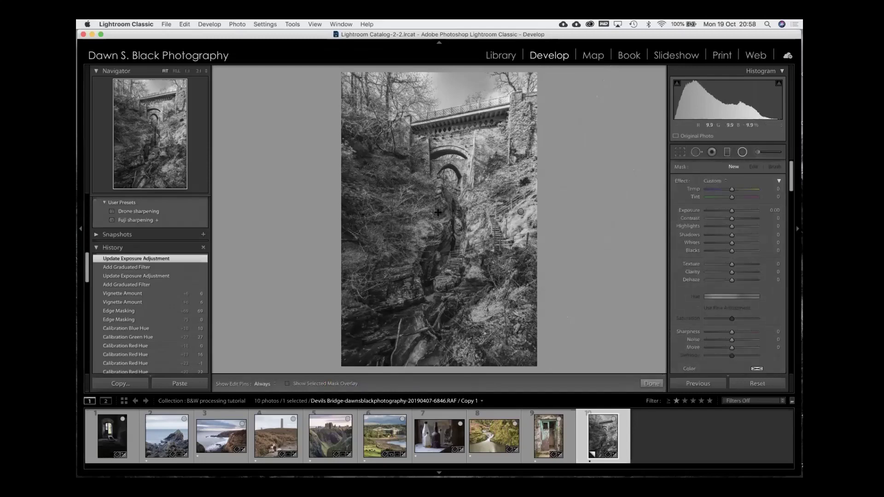
drag(442, 218, 524, 356)
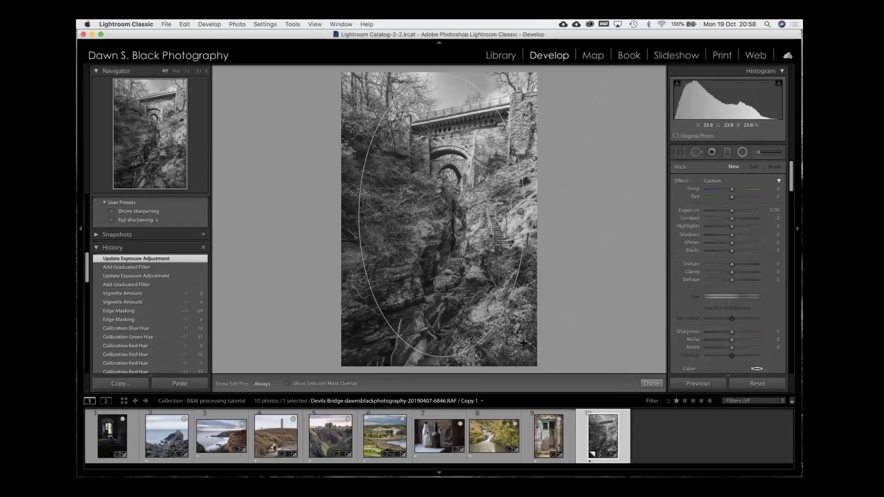
click(334, 384)
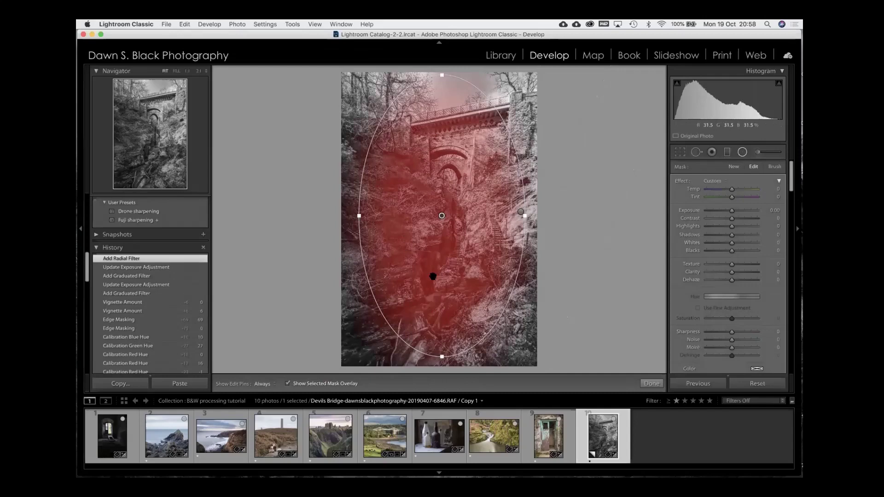
- Turn off Invert so the radial filter affects the area outside it, and enlarge the ellipse beyond the photo's side and bottom edges
scroll(728, 268, down, 2)
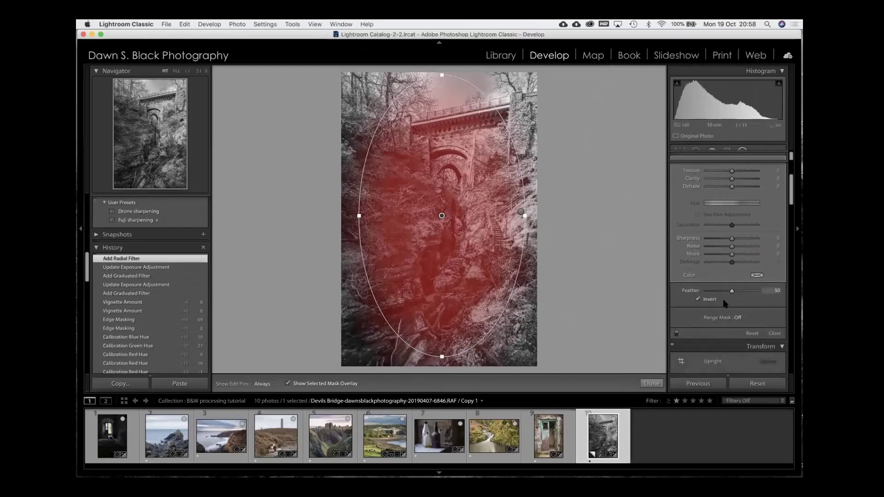
click(697, 300)
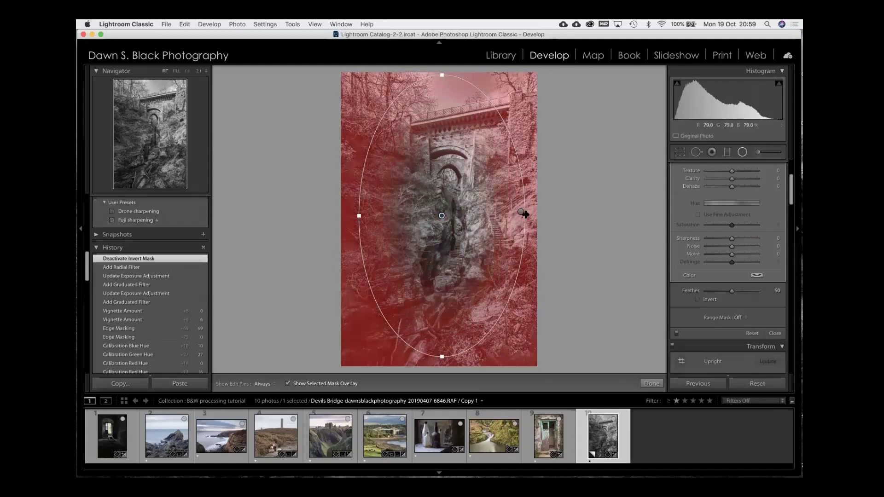
drag(525, 214, 565, 214)
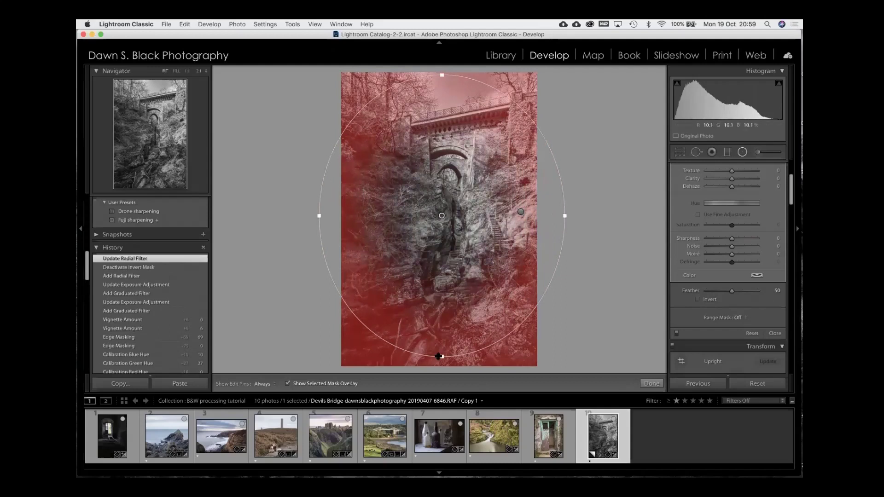
drag(440, 356, 445, 385)
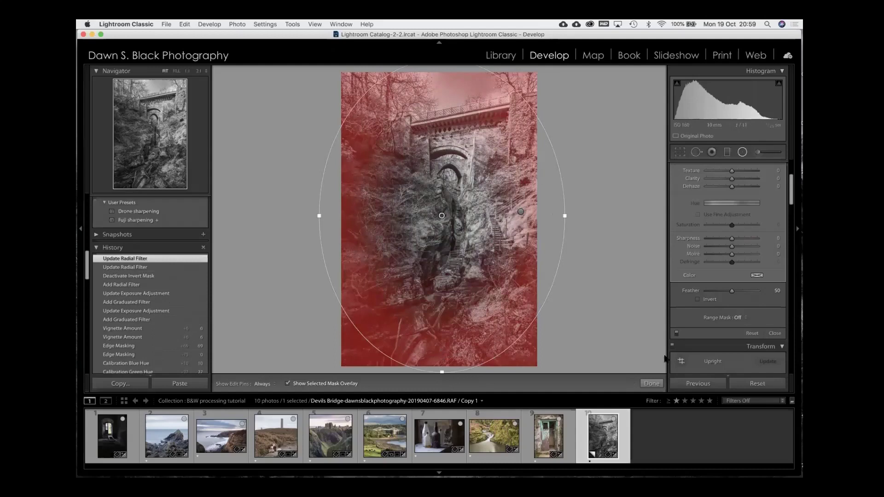
- Hide the mask overlay and lower the radial filter's exposure to darken the photo's edges
scroll(726, 296, up, 3)
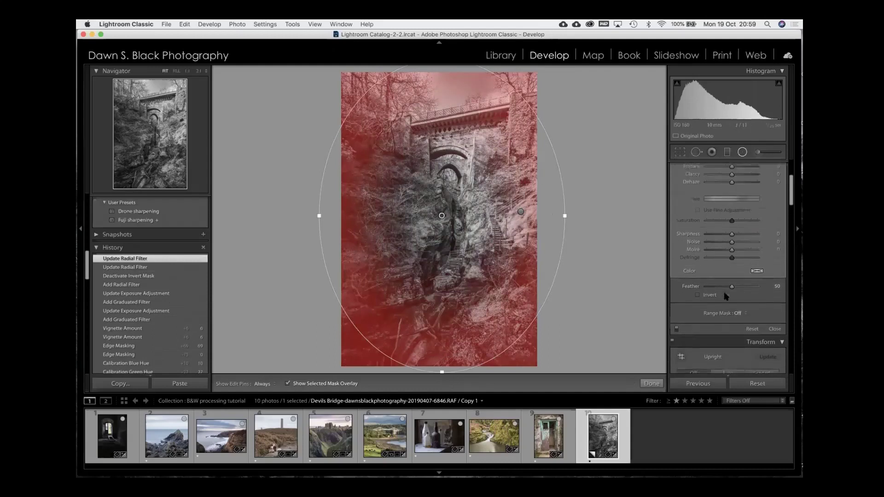
scroll(726, 296, up, 2)
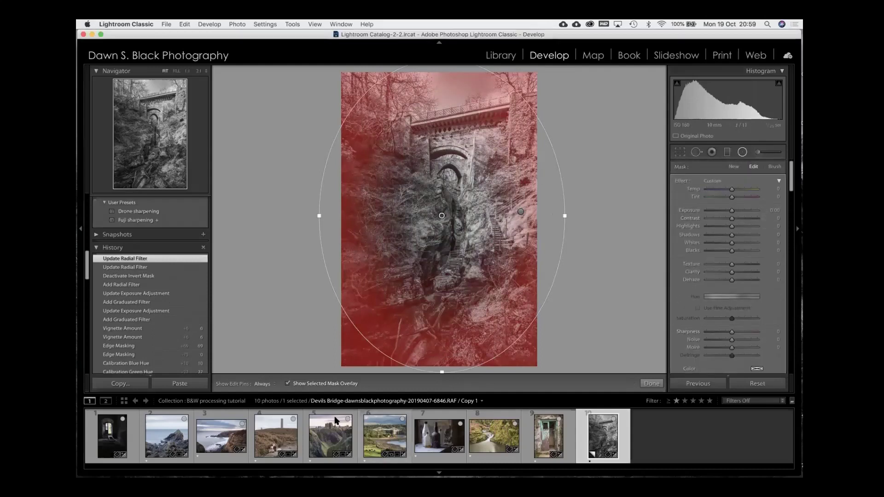
click(330, 386)
drag(732, 212, 728, 211)
- With the mask overlay shown, try the radial filter's feather at 0 and 100, set it back to 50, and hide the overlay
scroll(724, 254, down, 3)
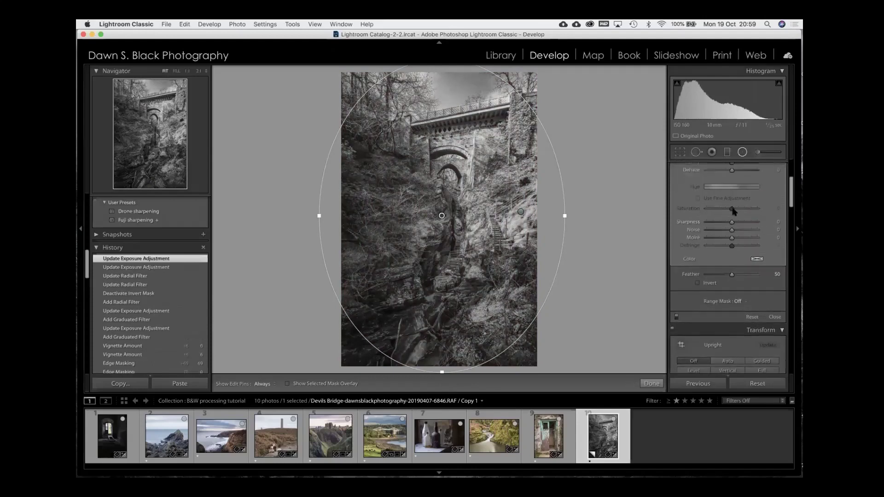
scroll(734, 211, down, 4)
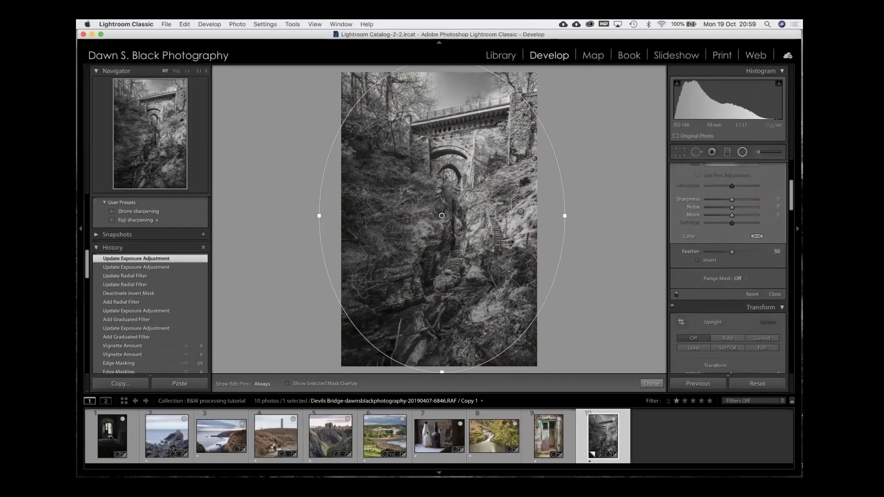
key(o)
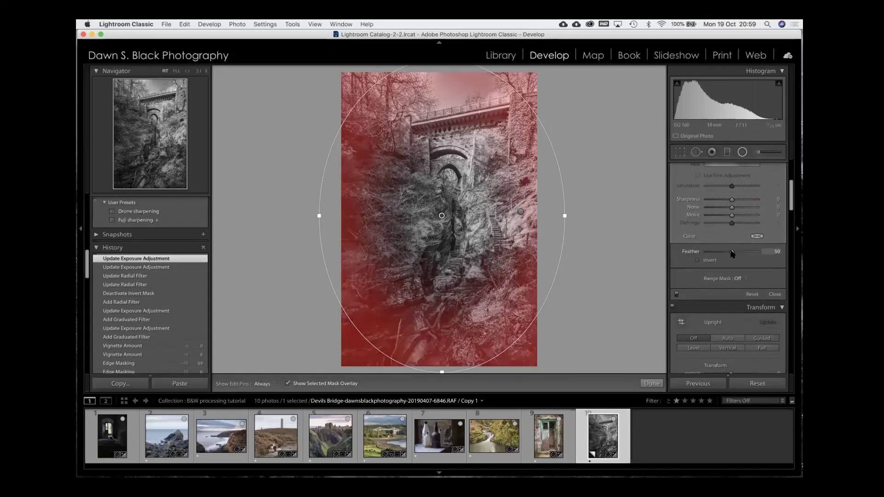
drag(732, 253, 705, 252)
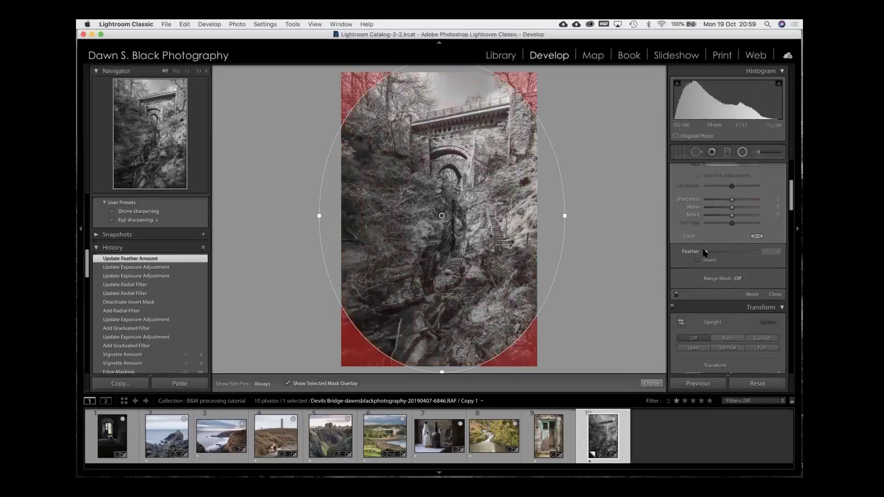
drag(707, 252, 759, 254)
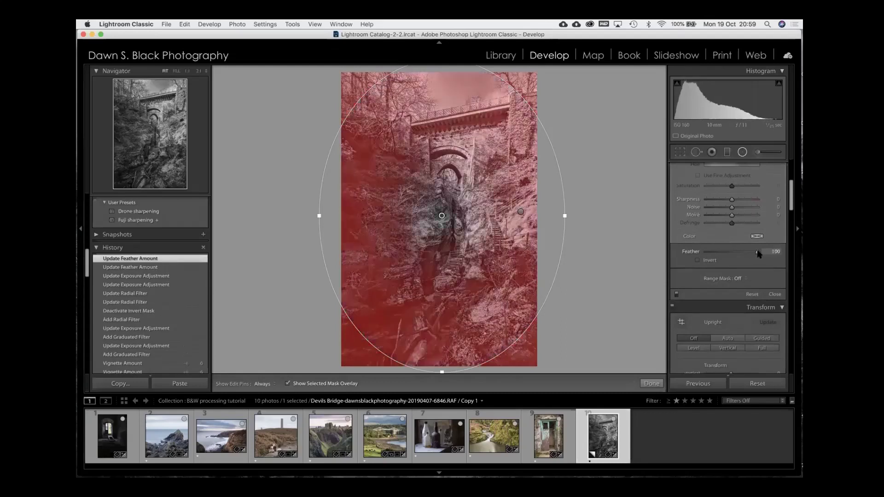
drag(759, 254, 732, 253)
click(346, 385)
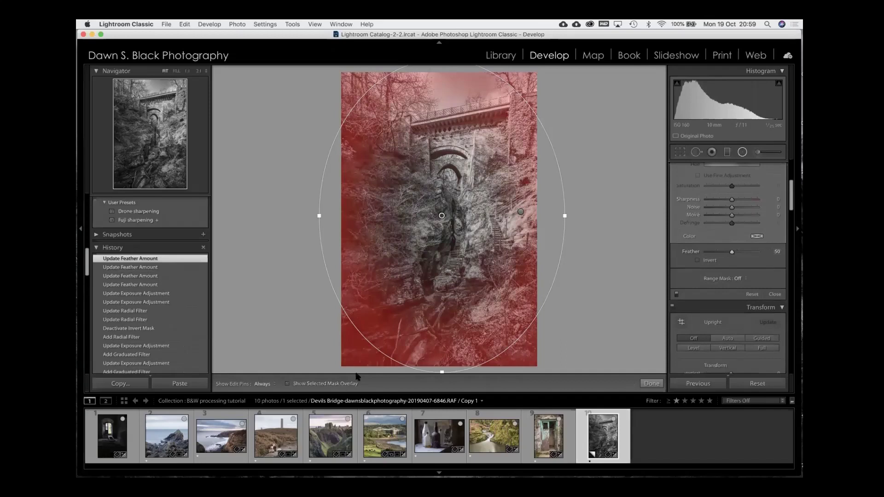
- Raise the radial filter's exposure to 0.74 and shrink its ellipse in width and height around the gorge
scroll(729, 243, up, 3)
scroll(729, 242, up, 4)
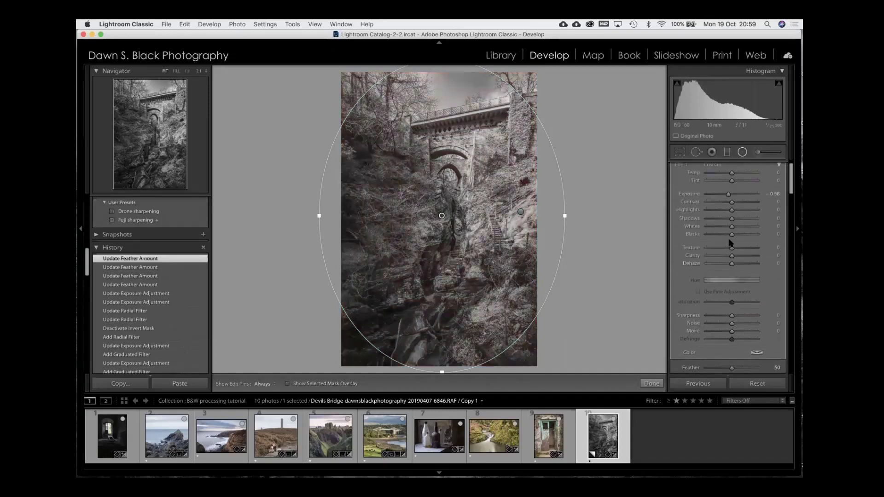
drag(728, 211, 736, 212)
drag(559, 218, 534, 218)
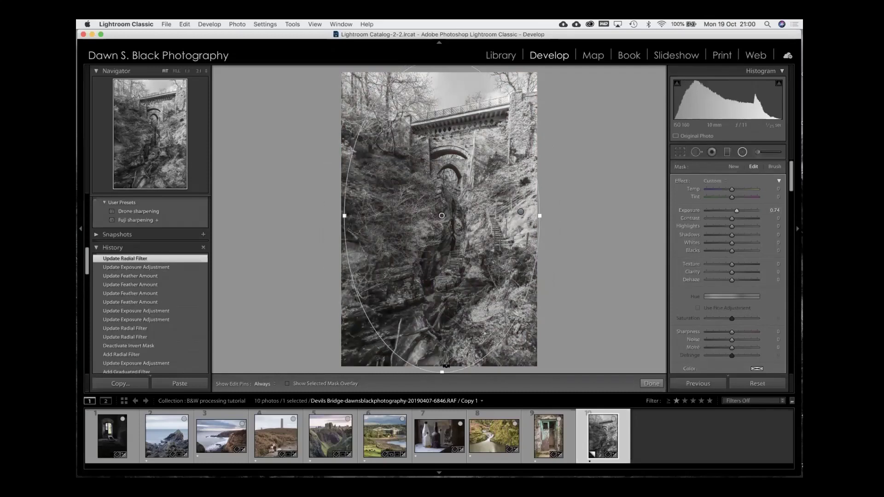
drag(442, 372, 441, 346)
- Reset the radial filter's exposure to 0 and finish editing the filter
drag(737, 211, 736, 212)
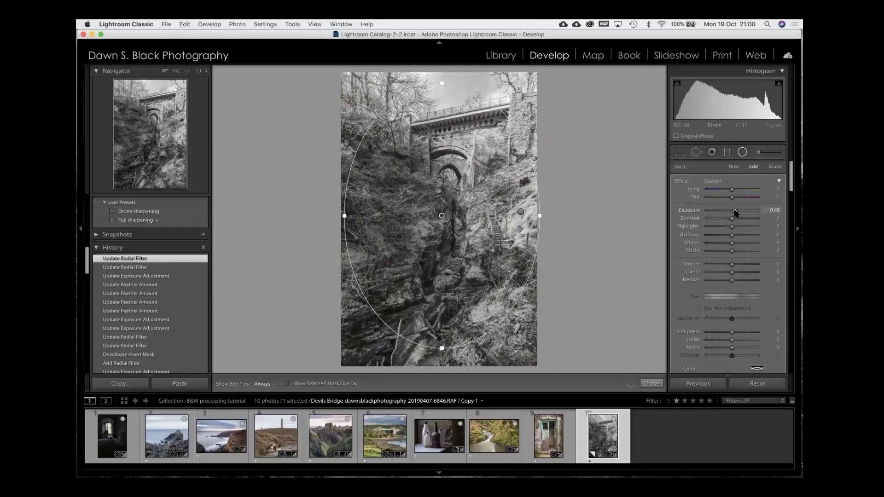
double_click(736, 213)
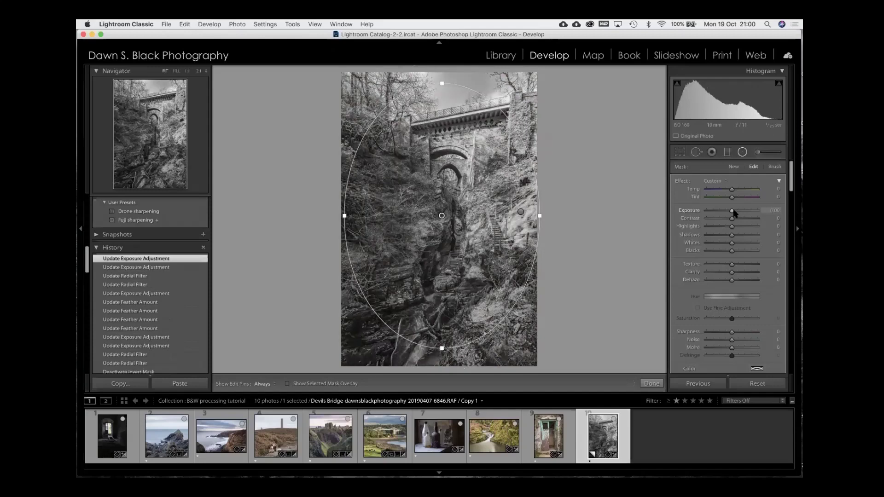
scroll(736, 212, down, 4)
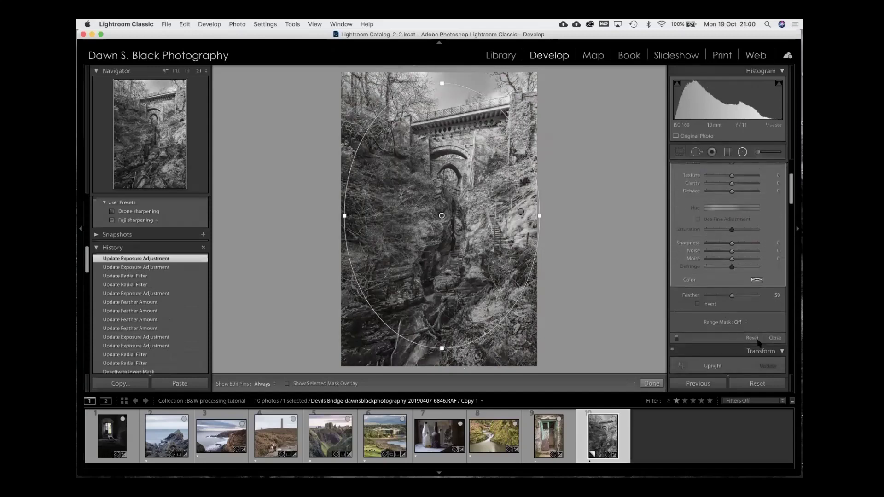
click(652, 384)
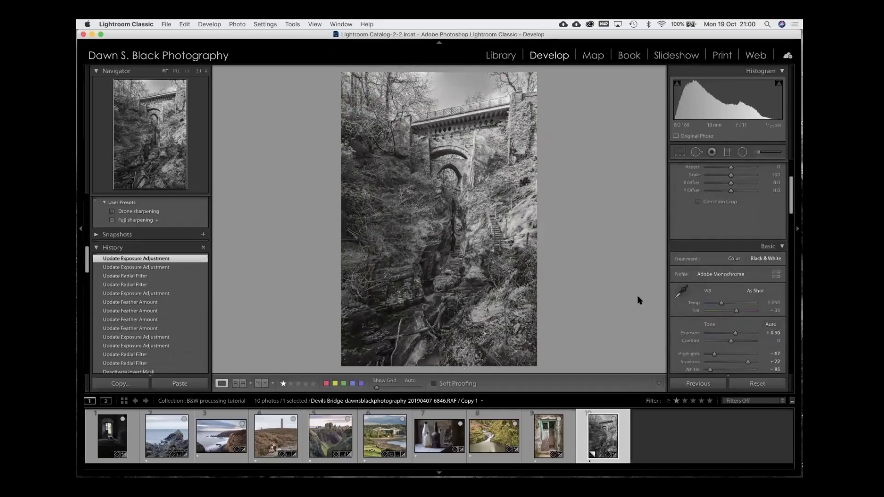
- Try the Rotate transform on the bridge photo and return it to 0
scroll(157, 322, down, 5)
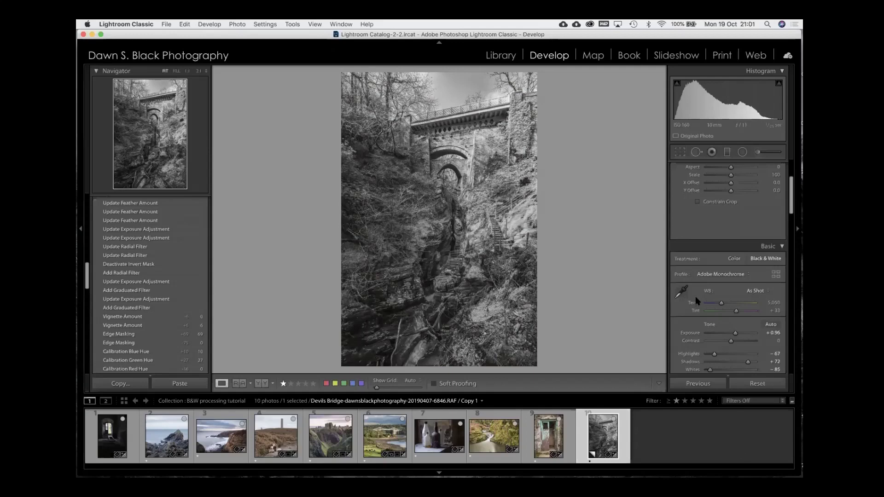
scroll(737, 202, up, 5)
scroll(737, 202, down, 3)
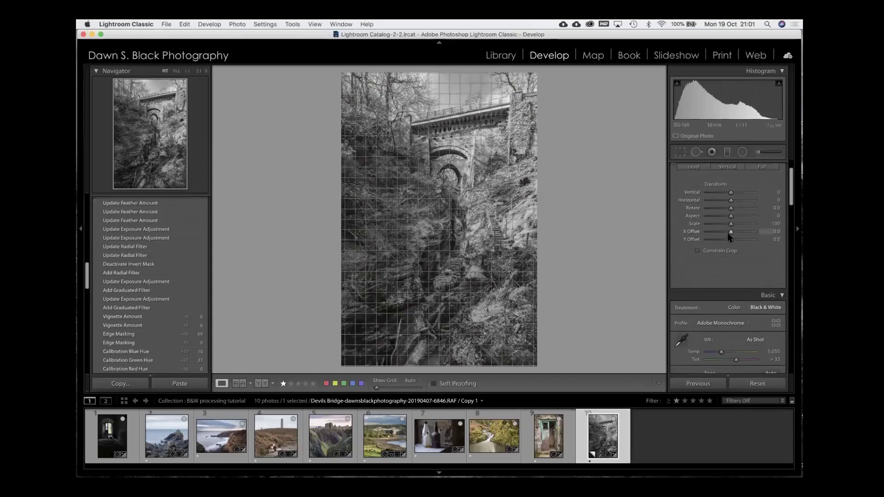
click(773, 208)
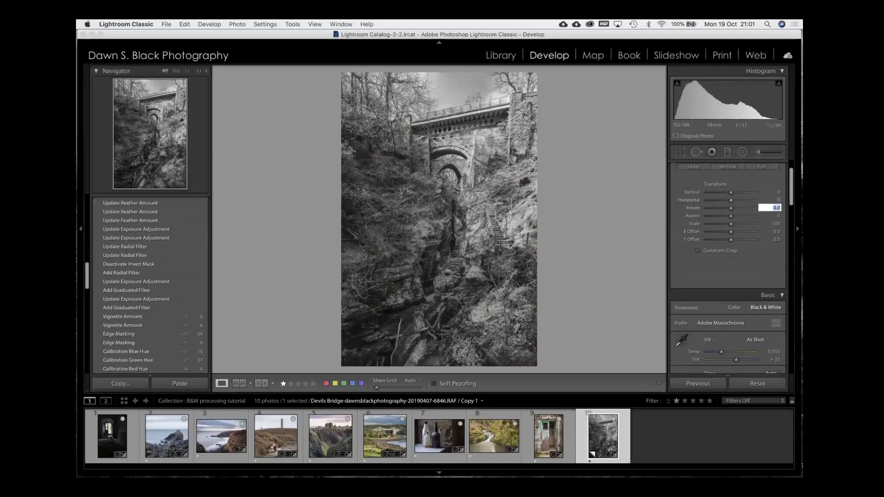
mouse_move(732, 207)
mouse_down()
mouse_move(722, 209)
mouse_move(732, 201)
mouse_up()
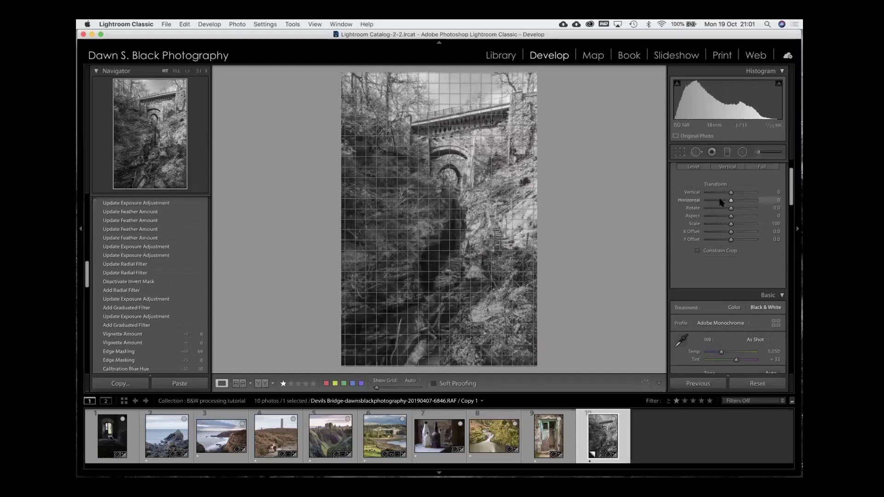
- Try the bridge photo's Vertical transform at -46 and +47, then reset it to 0
click(724, 200)
mouse_move(725, 201)
mouse_down()
mouse_move(717, 201)
mouse_move(745, 202)
mouse_move(720, 195)
mouse_up()
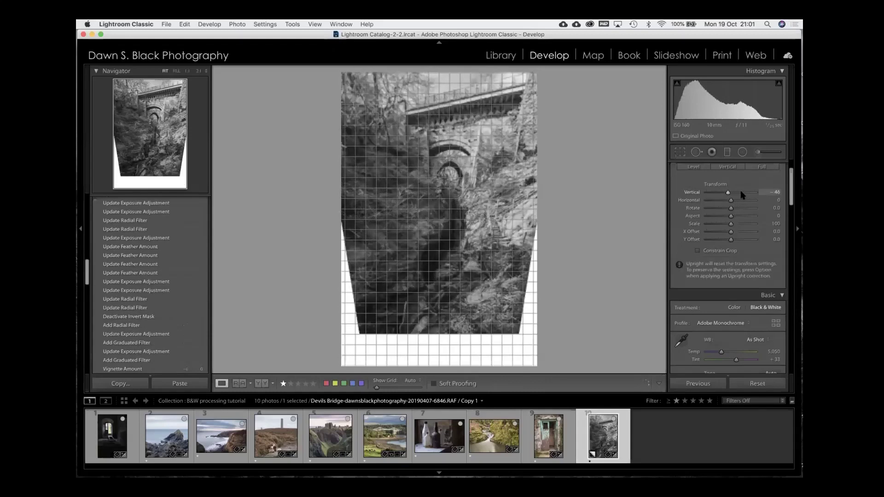
click(740, 193)
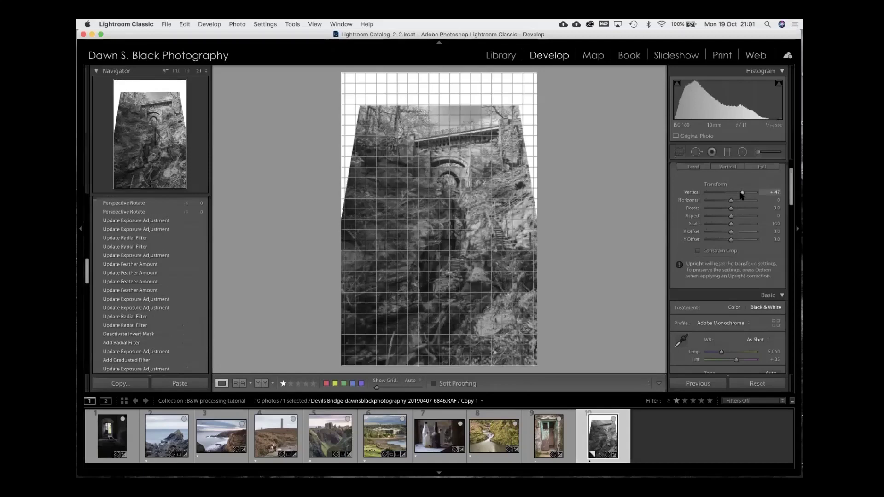
double_click(741, 195)
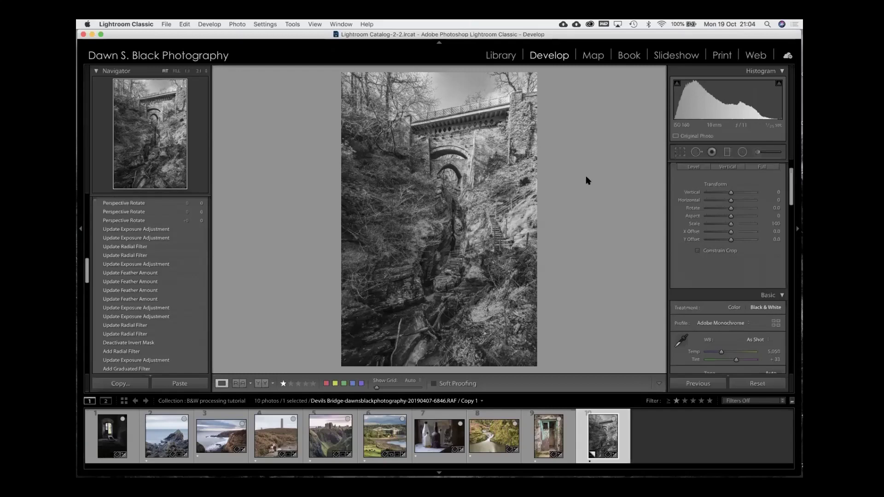
click(729, 199)
- Open the weathered door photo and try its Vertical transform at -35 and +29
click(541, 450)
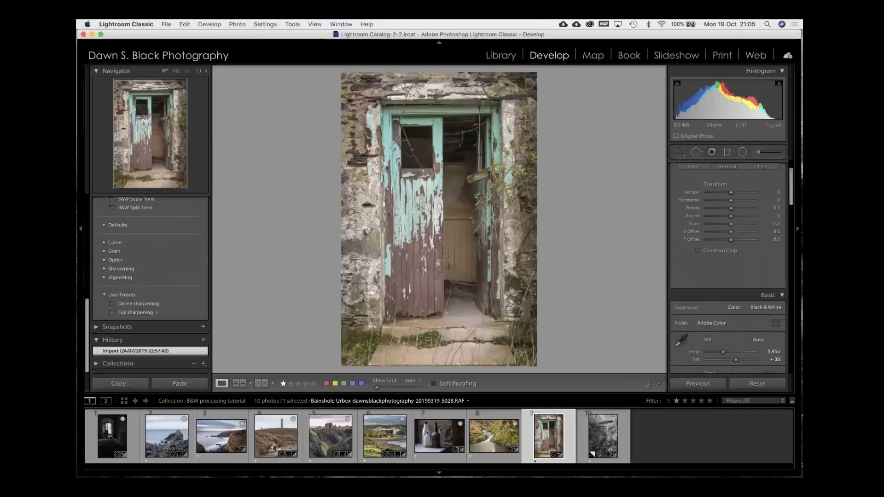
mouse_move(769, 192)
drag(731, 193, 722, 194)
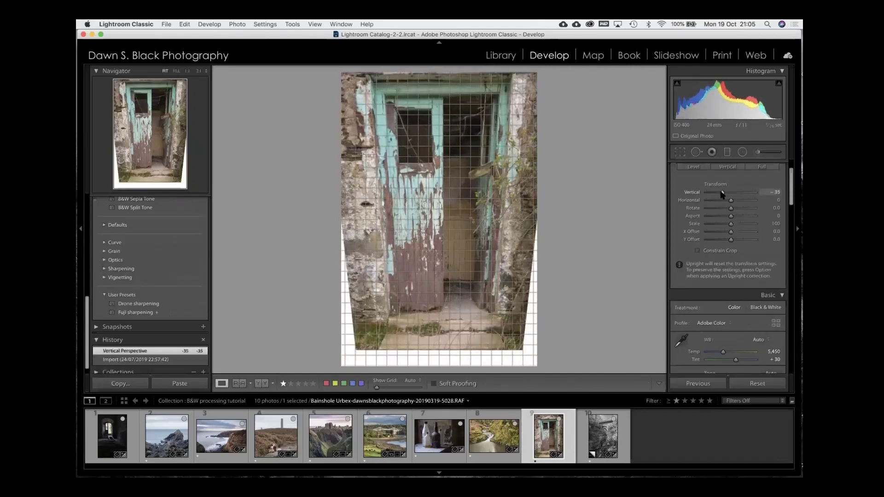
drag(722, 194, 736, 192)
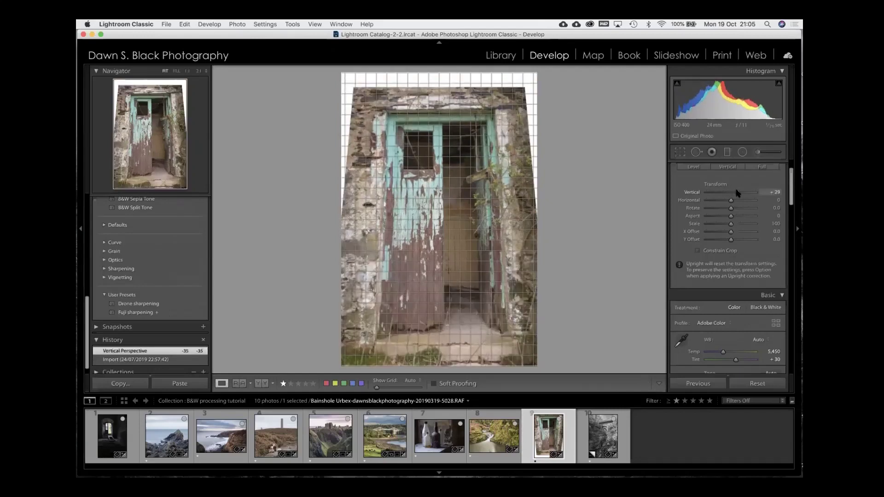
- Turn on Constrain Crop for the door photo and reset its Vertical transform to 0
click(697, 251)
drag(738, 193, 738, 194)
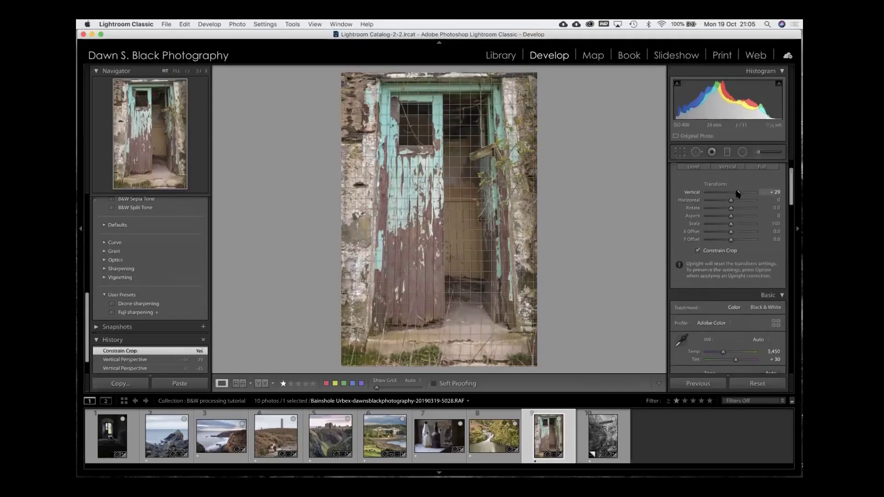
drag(738, 194, 732, 194)
drag(733, 194, 732, 194)
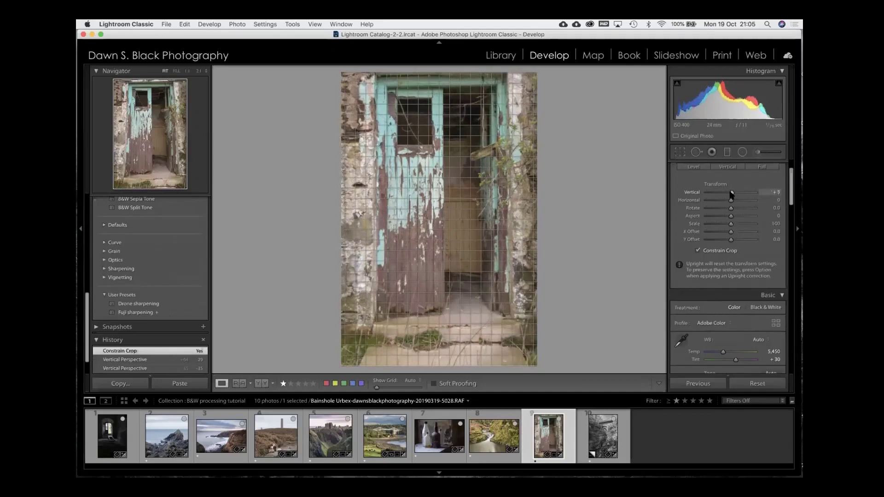
double_click(731, 194)
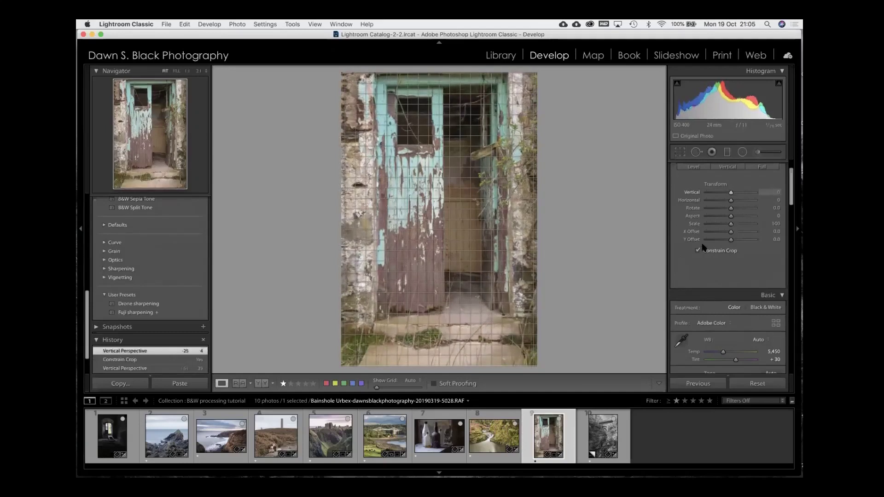
- Enlarge the door photo's crop to the full frame, keeping the Original aspect ratio, and apply it
click(680, 152)
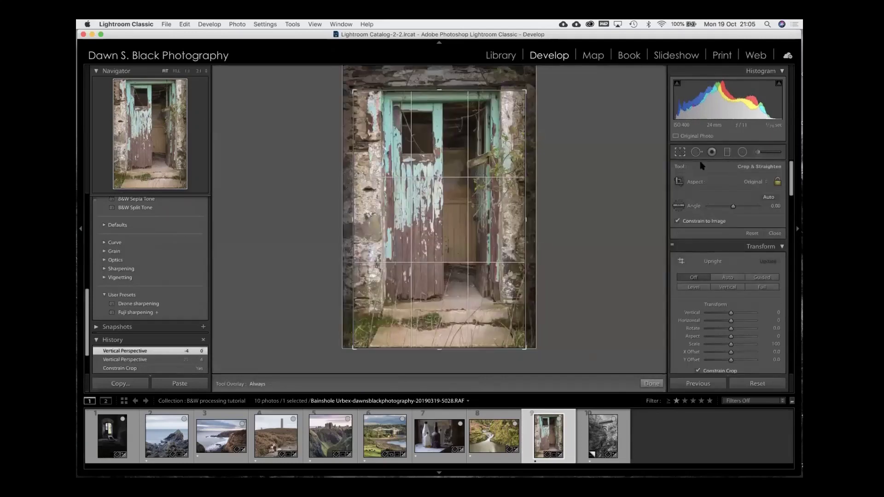
click(754, 182)
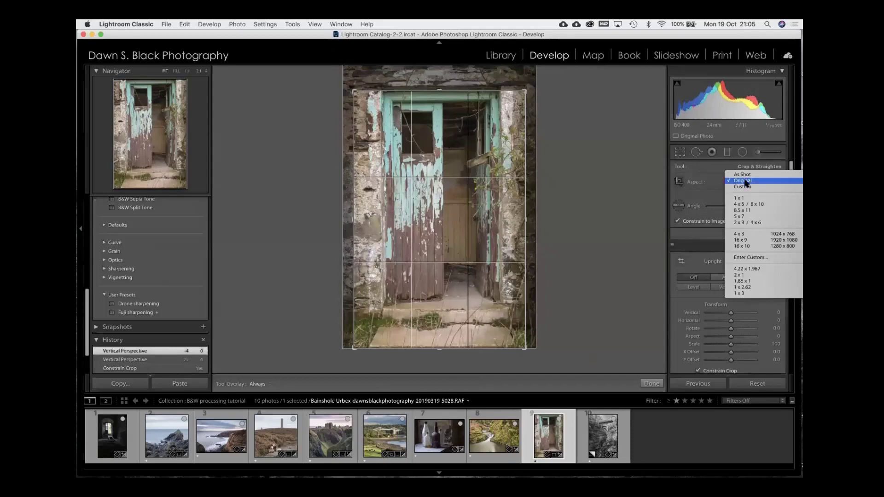
click(754, 182)
drag(525, 91, 530, 83)
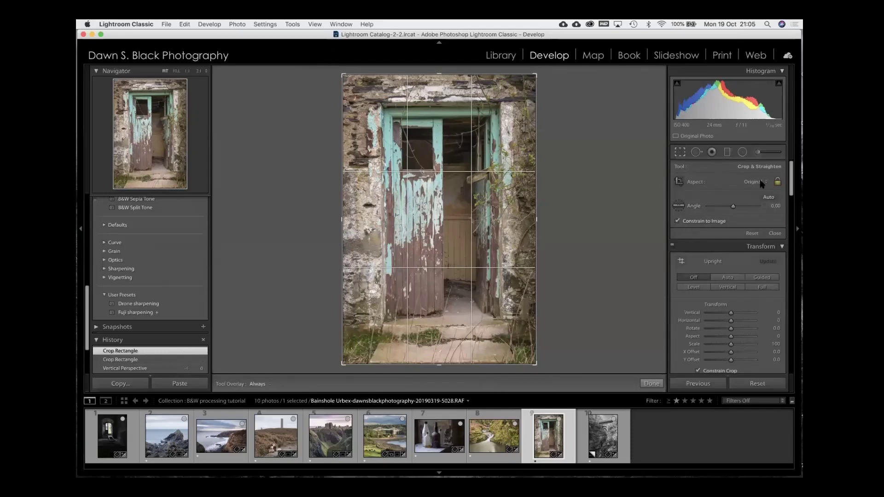
click(652, 383)
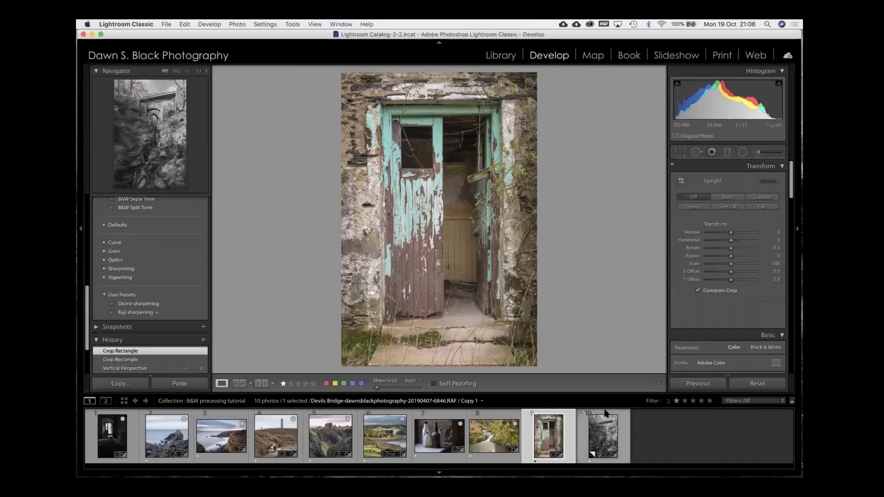
- Create a virtual copy of the door photo and reselect the original
right_click(549, 442)
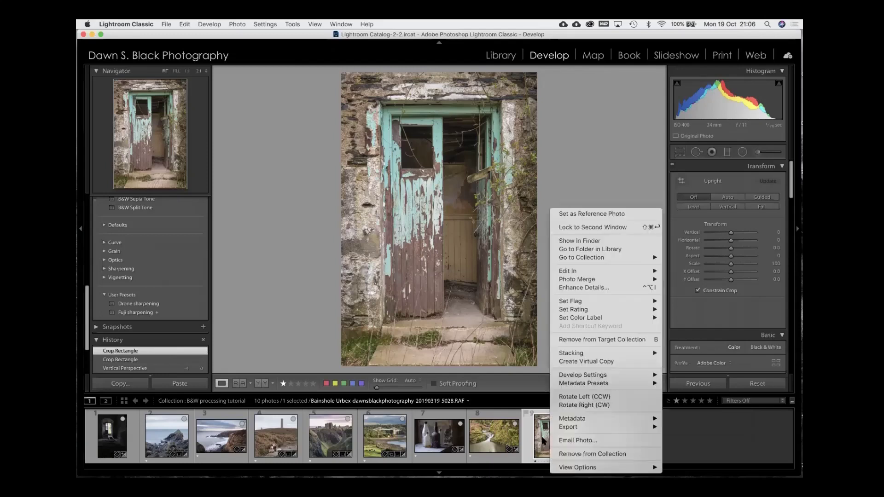
click(544, 433)
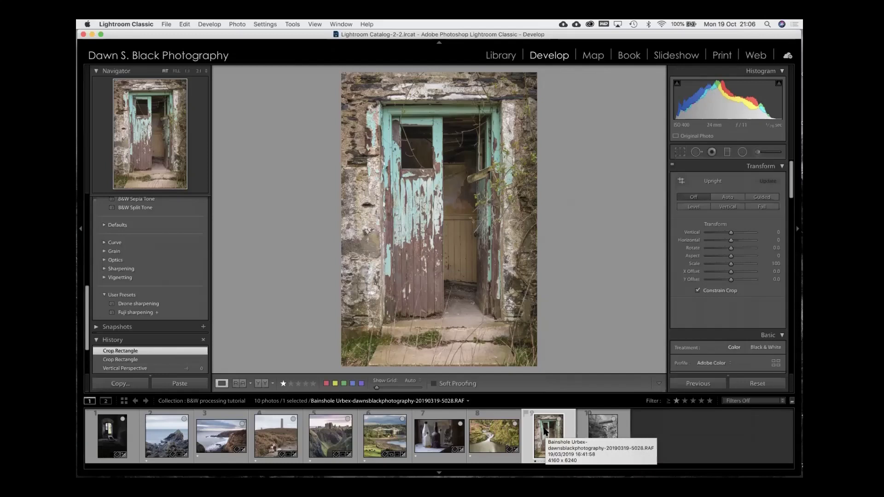
right_click(545, 431)
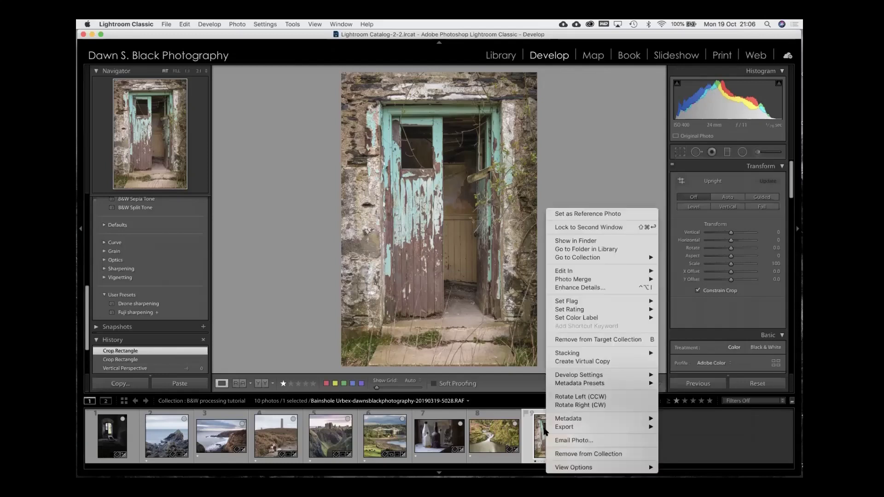
click(565, 361)
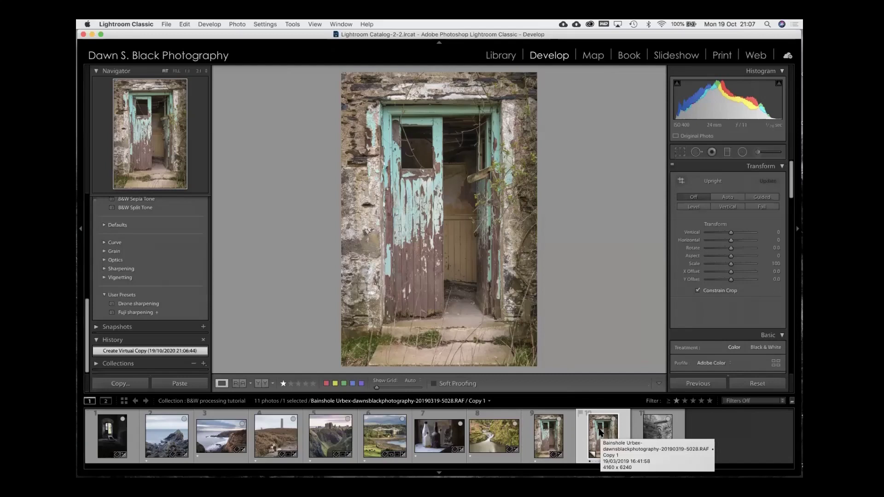
click(560, 438)
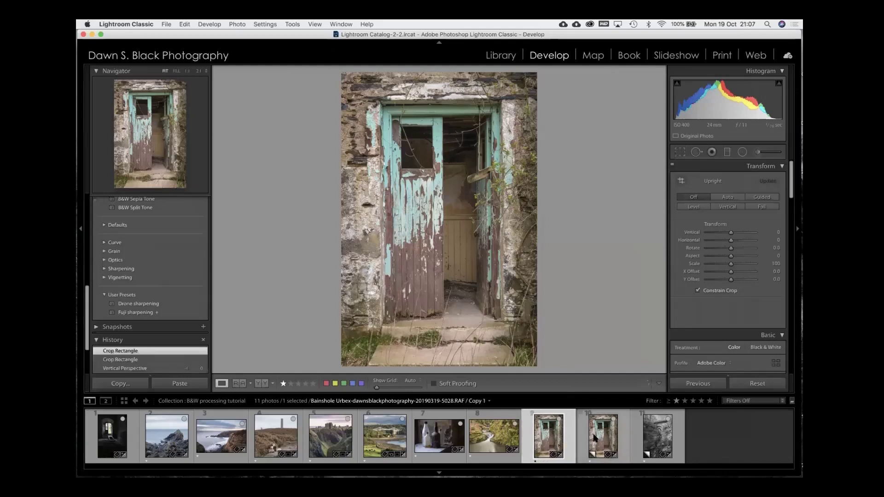
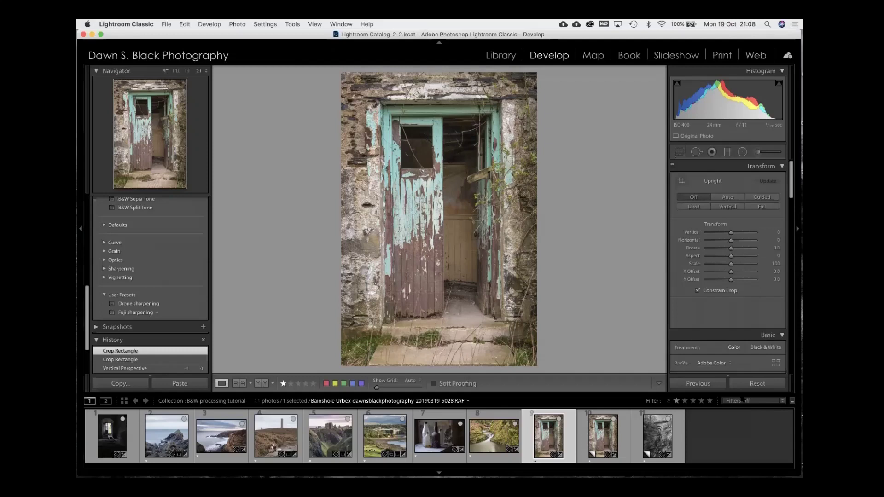
- In the door photo's lens corrections, turn off Remove Chromatic Aberration and enable profile corrections, leaving the lens make as Built-in
scroll(744, 292, down, 10)
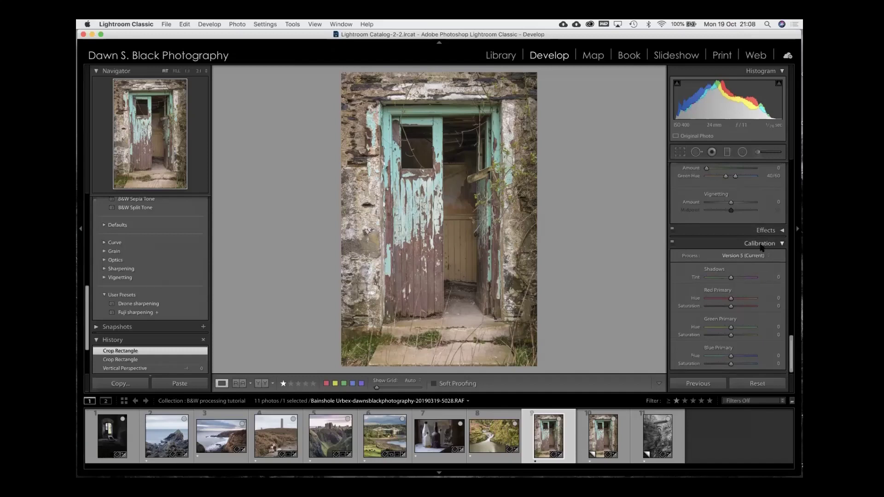
scroll(762, 233, up, 3)
scroll(727, 267, up, 2)
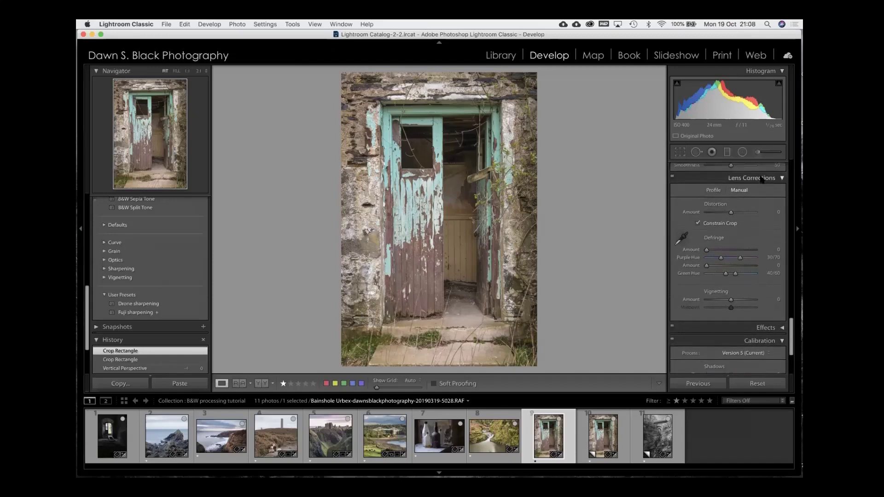
click(715, 191)
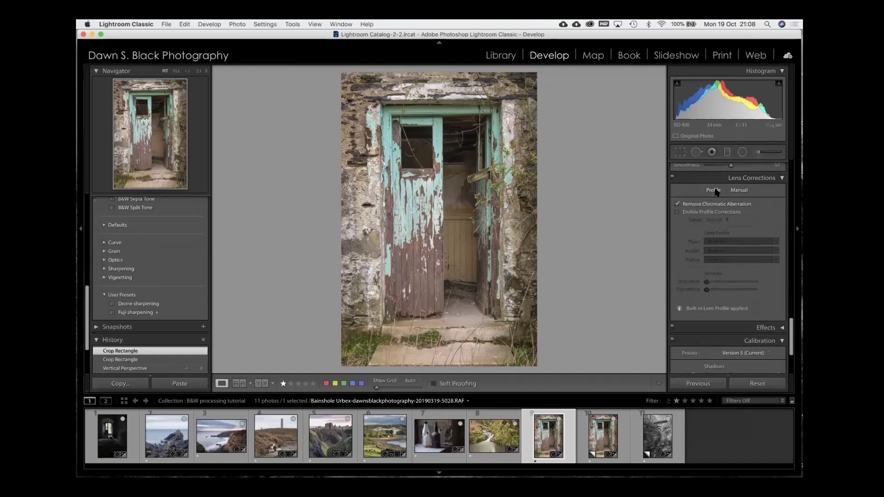
click(677, 206)
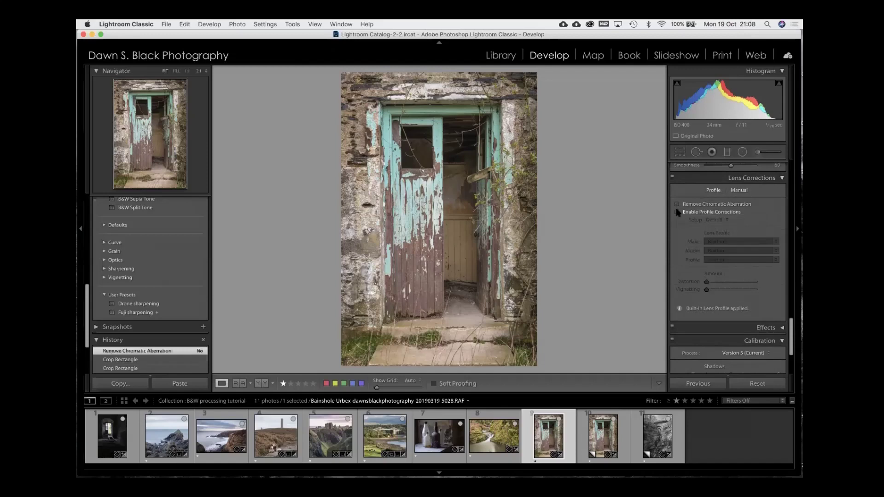
click(677, 212)
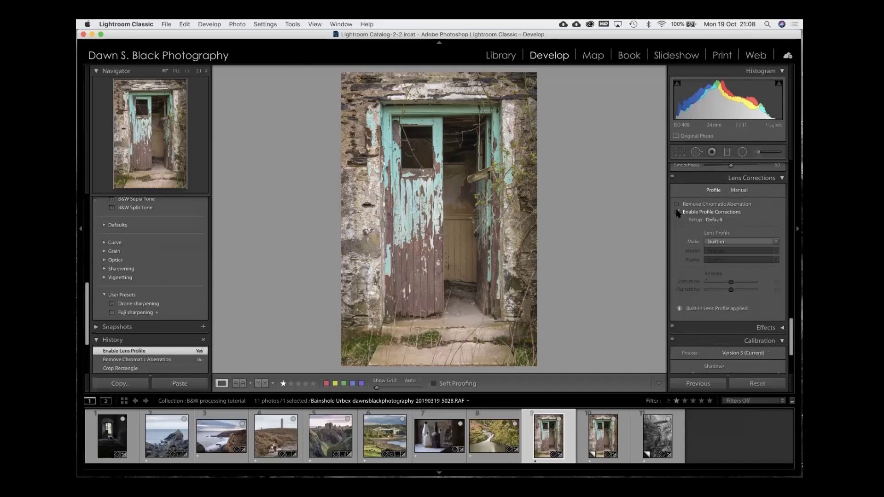
click(715, 242)
click(715, 242)
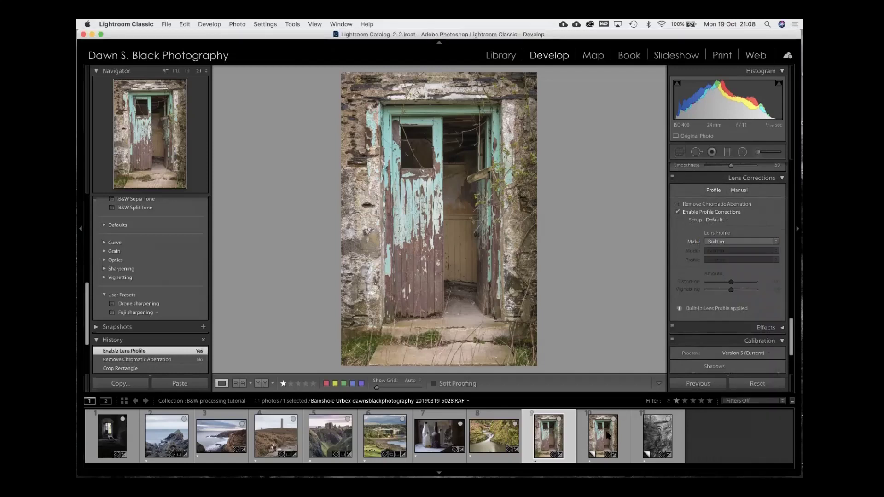
- Go through the neighbouring photos in the filmstrip and open the hillside photo of the dog and tower
click(495, 431)
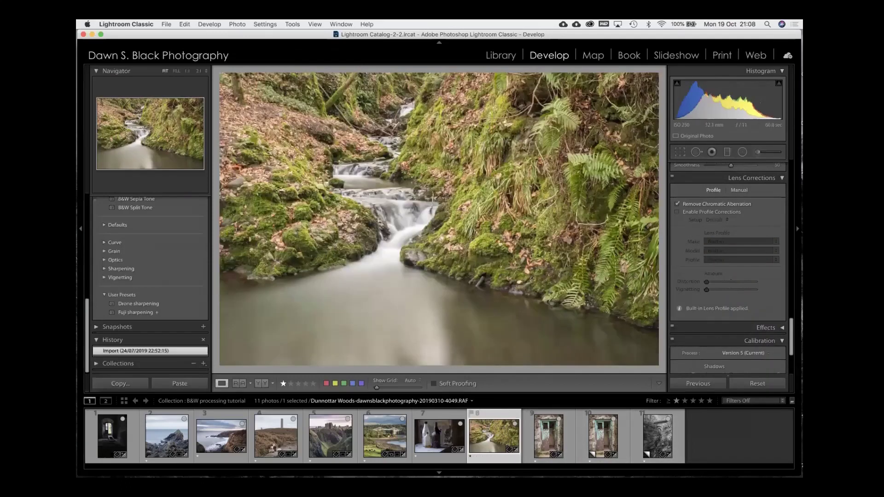
click(432, 435)
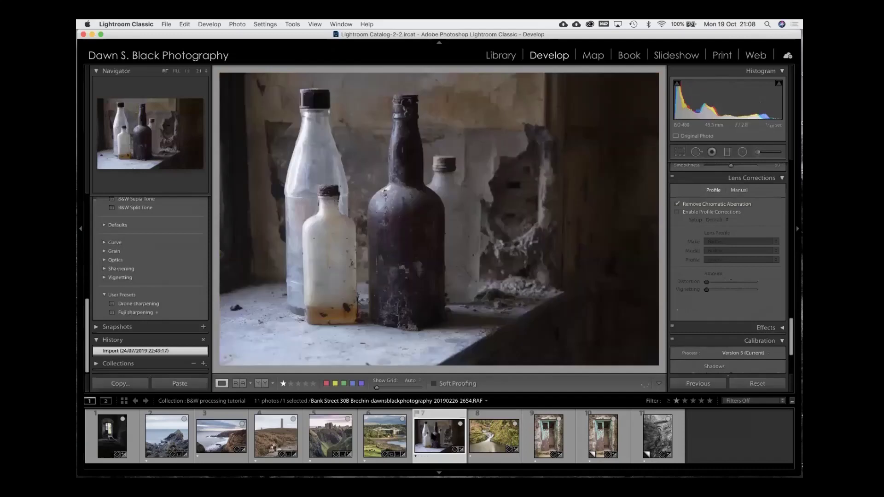
click(375, 438)
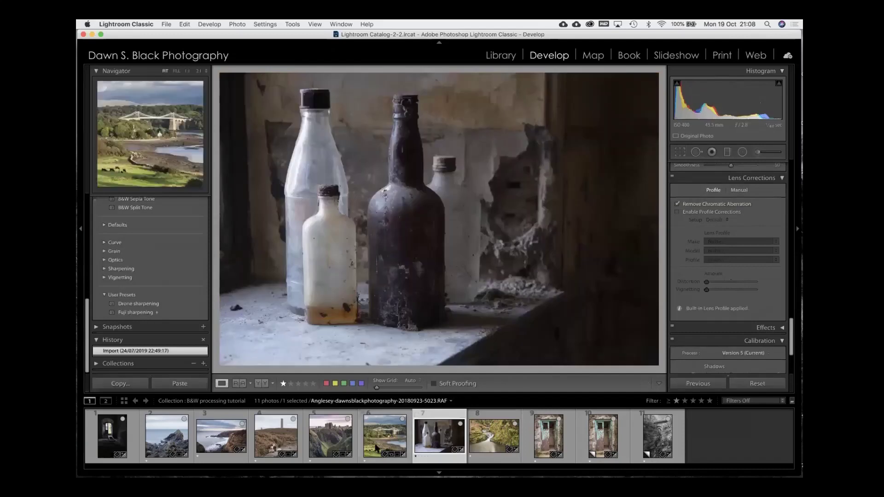
click(330, 437)
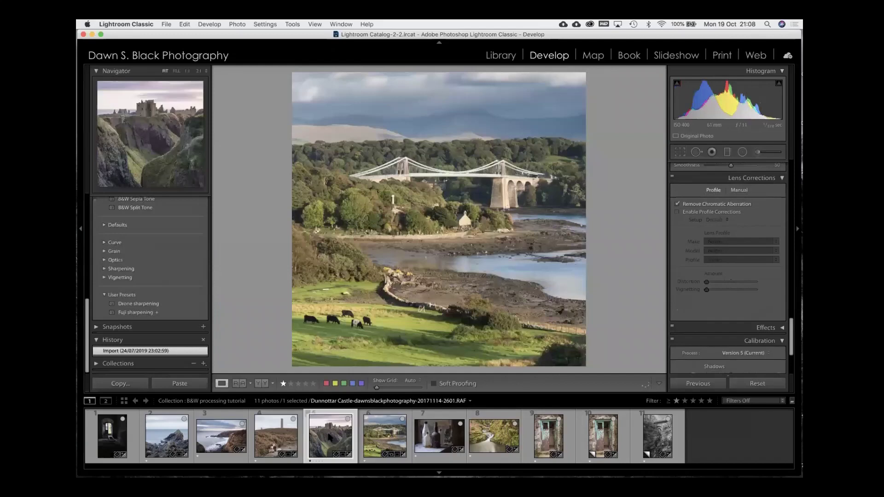
click(275, 437)
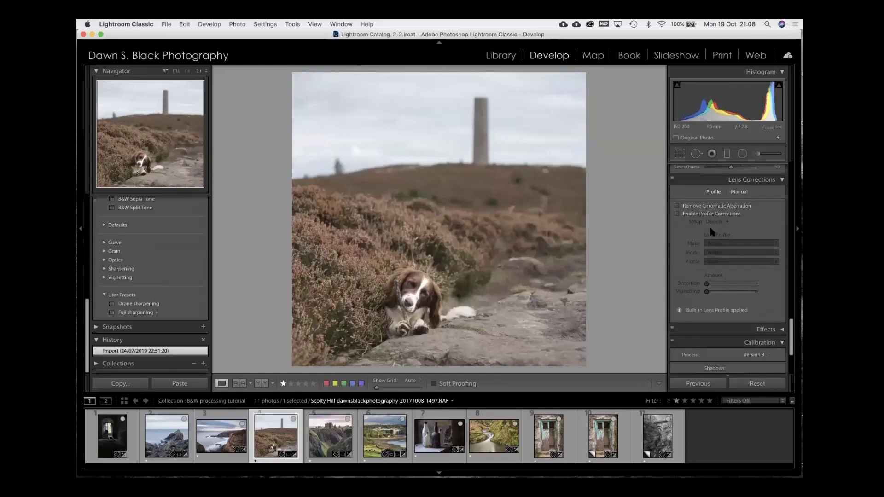
- Enable profile corrections on the dog photo, keep the lens make as Built-in, and disable the corrections again
click(676, 214)
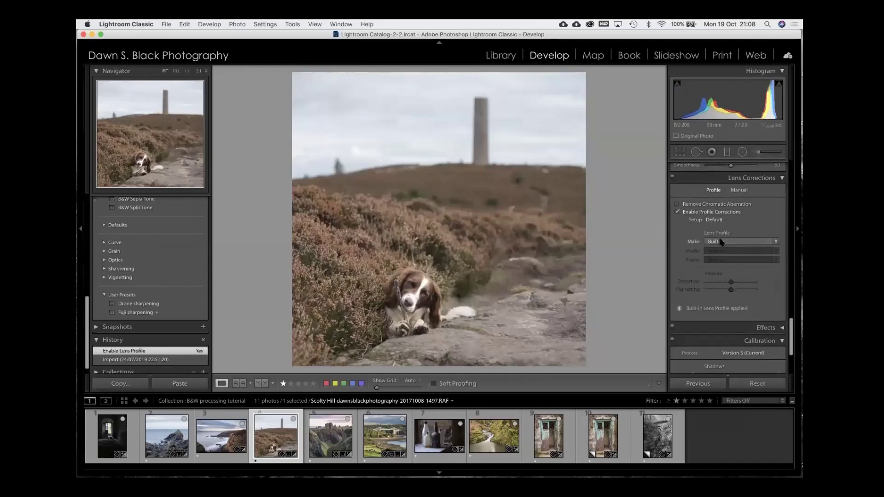
click(719, 241)
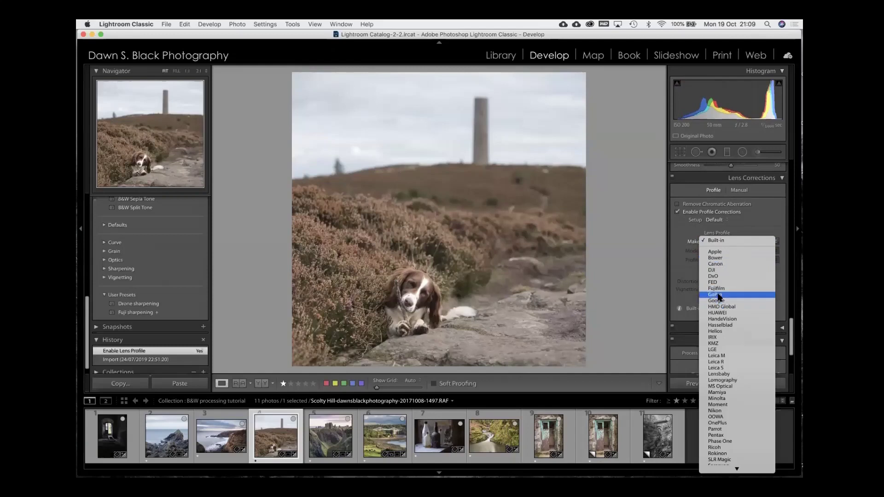
click(745, 240)
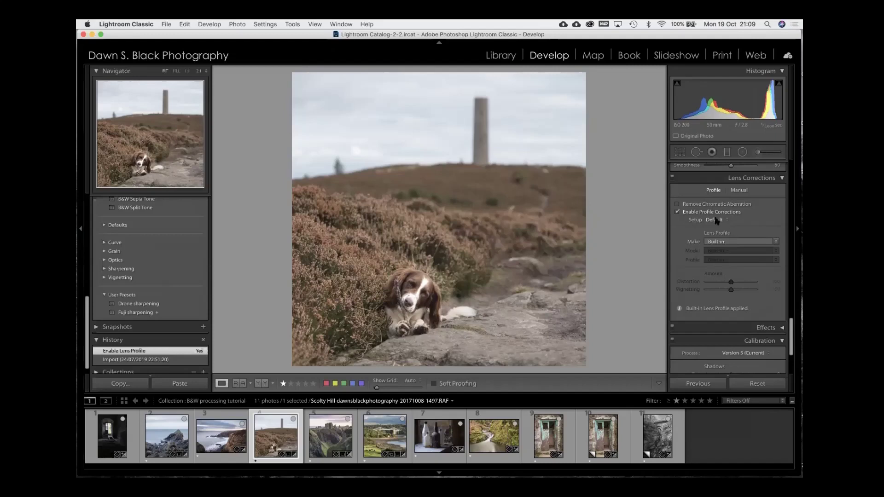
click(676, 212)
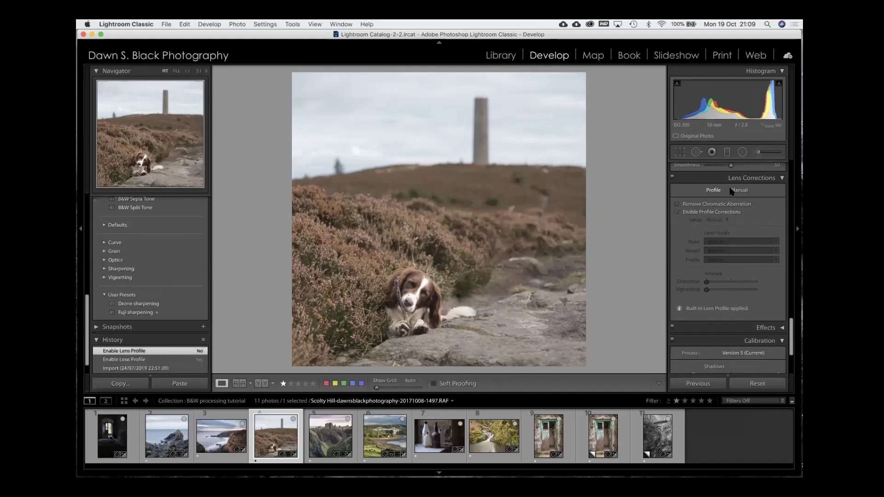
- Try slight manual lens distortion adjustments on the dog photo and reset the Distortion amount to 0
click(736, 192)
drag(731, 213, 730, 214)
double_click(737, 210)
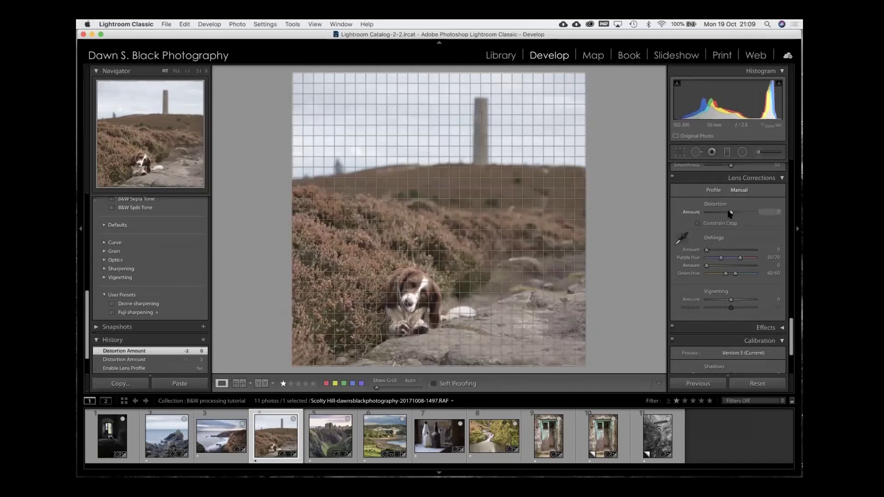
drag(730, 213, 730, 213)
- Enable profile corrections on the dog photo and set the lens profile make to Canon
scroll(729, 214, up, 10)
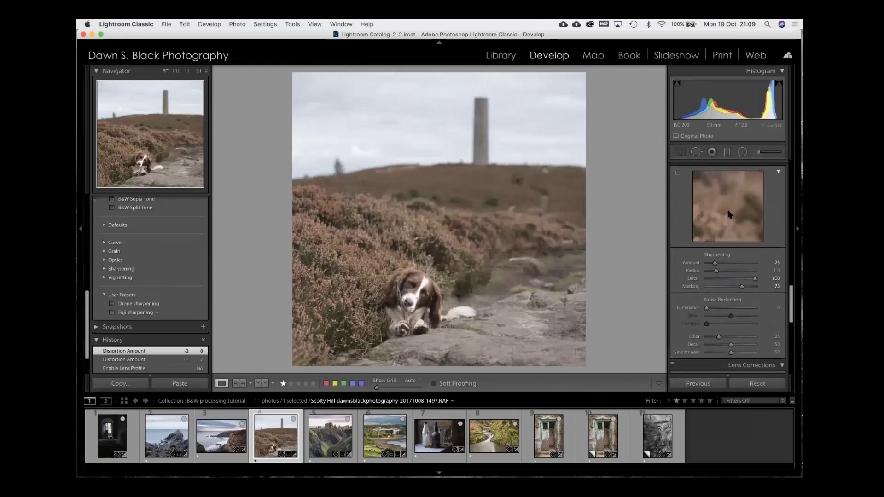
scroll(729, 214, down, 10)
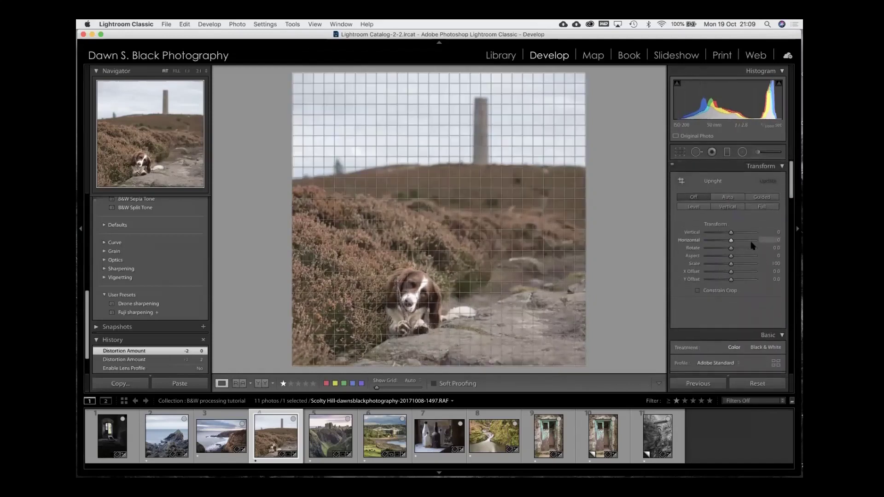
scroll(752, 245, up, 10)
scroll(752, 245, down, 8)
scroll(752, 246, down, 5)
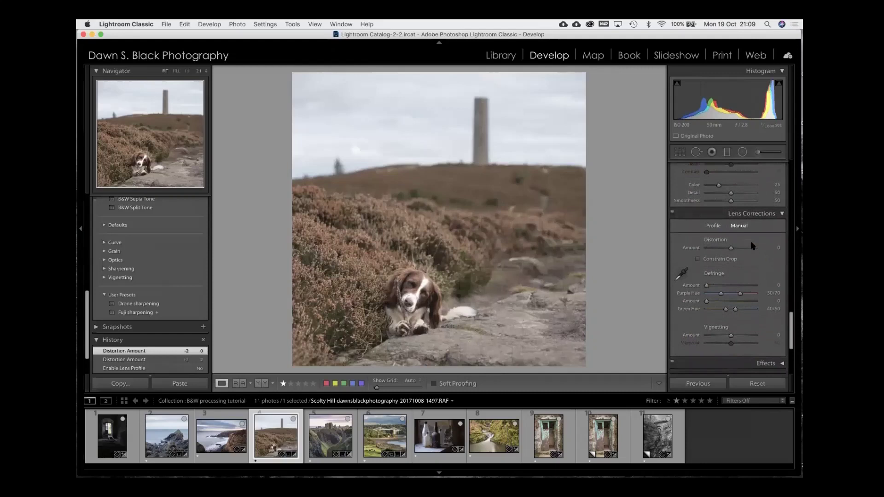
click(714, 226)
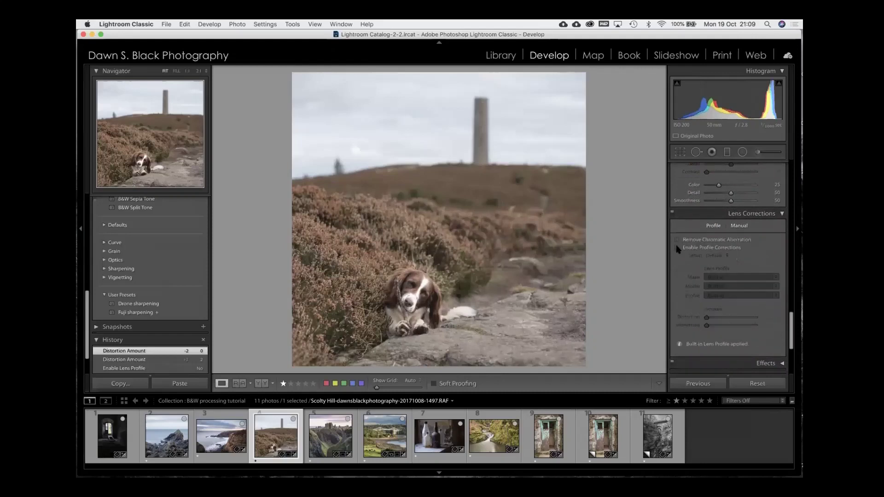
click(677, 248)
click(716, 278)
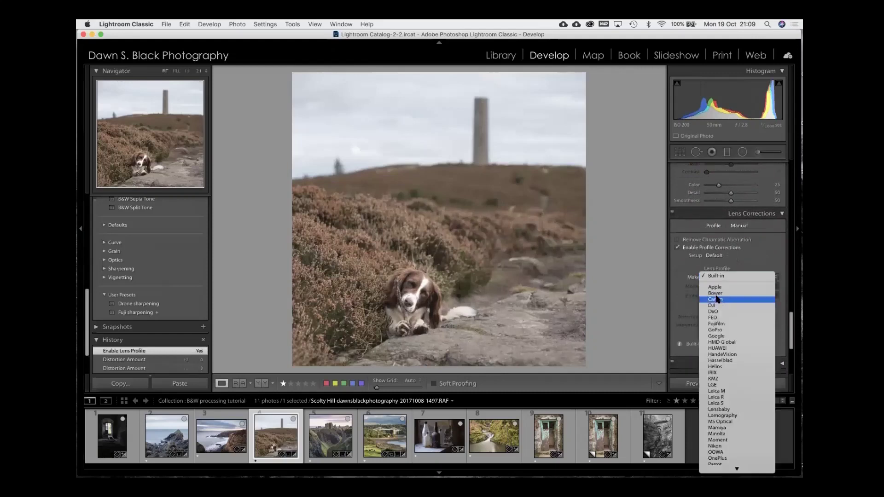
click(715, 288)
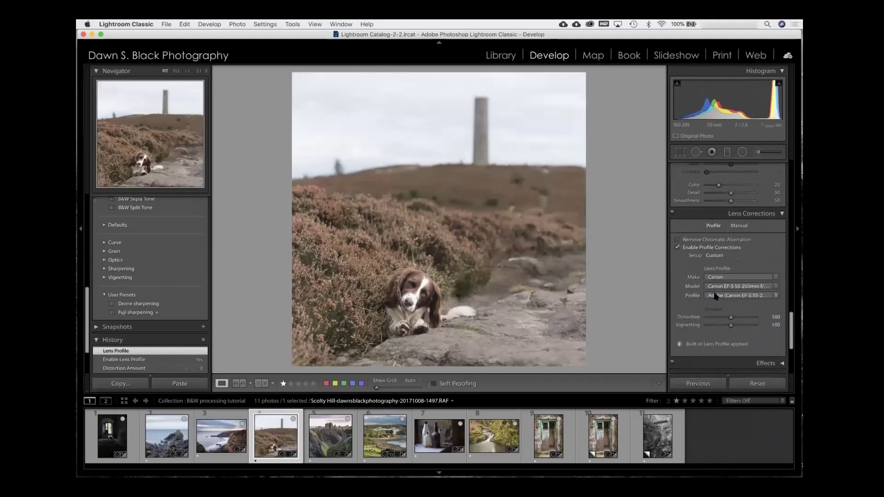
- Set the dog photo's lens profile model to Canon EF 35mm f/2
click(716, 297)
click(717, 296)
click(718, 287)
scroll(718, 287, up, 15)
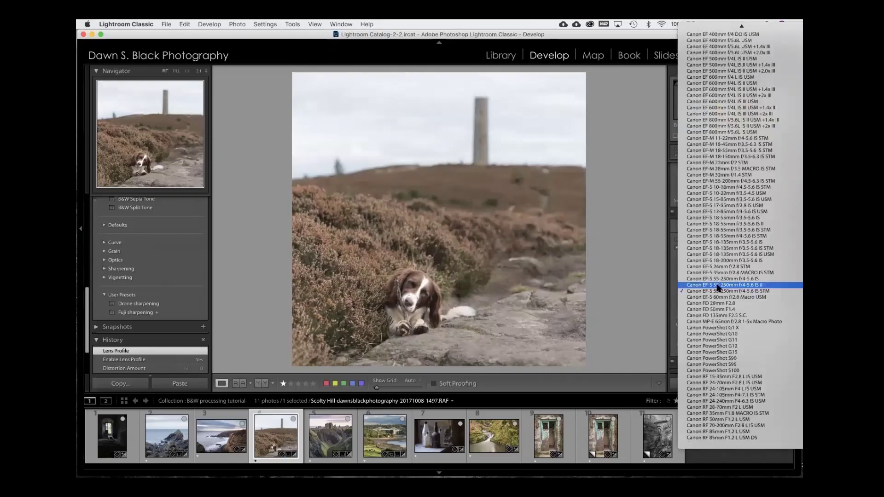
scroll(719, 287, up, 10)
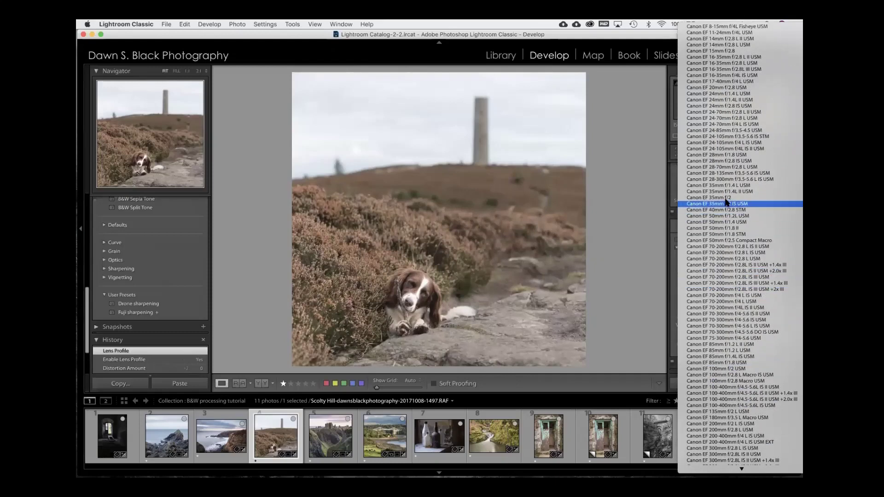
click(725, 198)
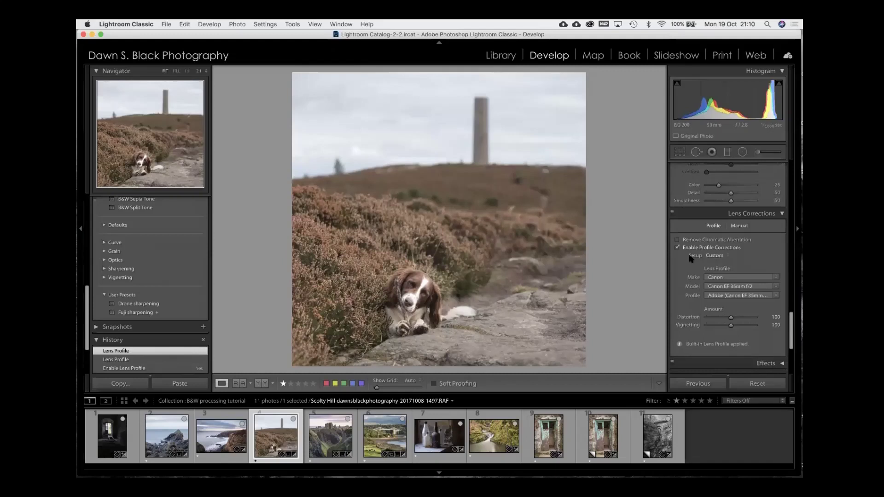
- Step back through the dog photo's history and restore its original Import state
click(139, 369)
scroll(139, 371, down, 2)
click(141, 345)
scroll(143, 346, down, 2)
click(143, 344)
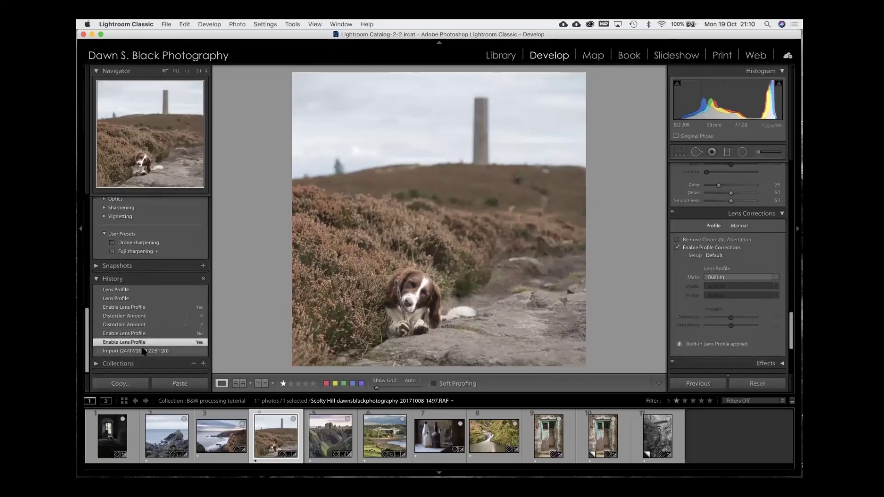
click(142, 350)
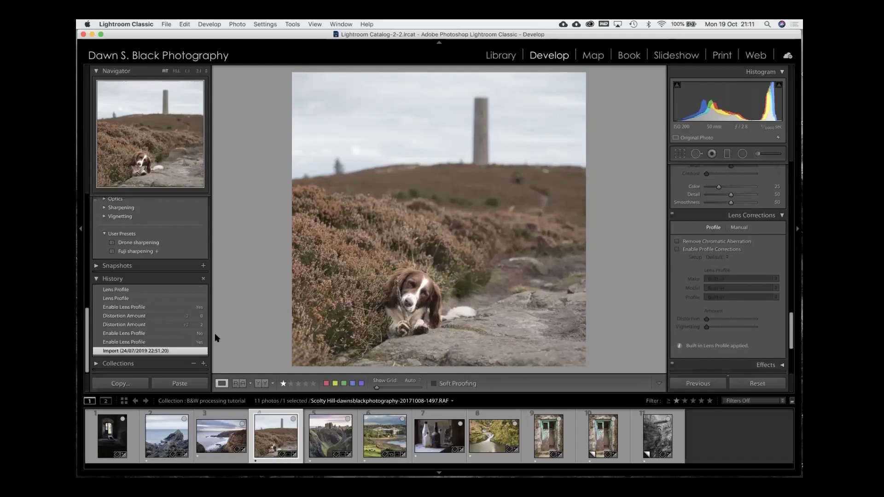
- Set the dog photo's white balance with the White Balance Selector by sampling a neutral spot beside the dog
scroll(693, 255, up, 10)
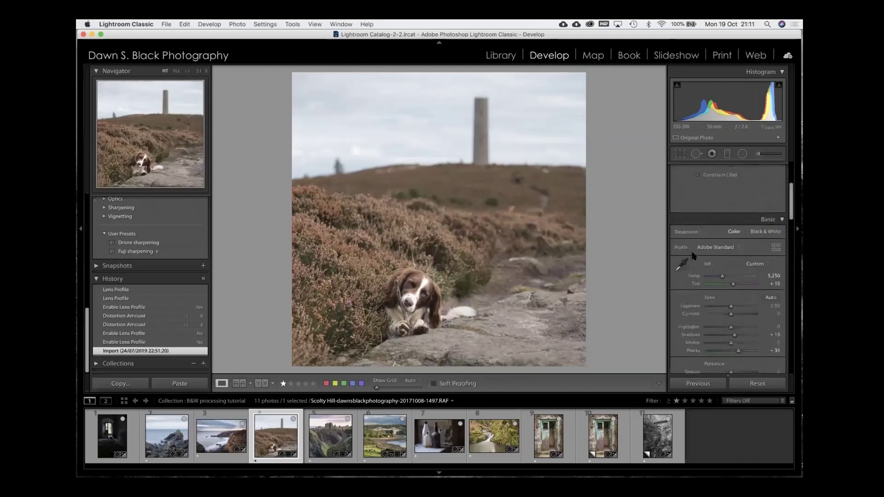
scroll(692, 256, down, 5)
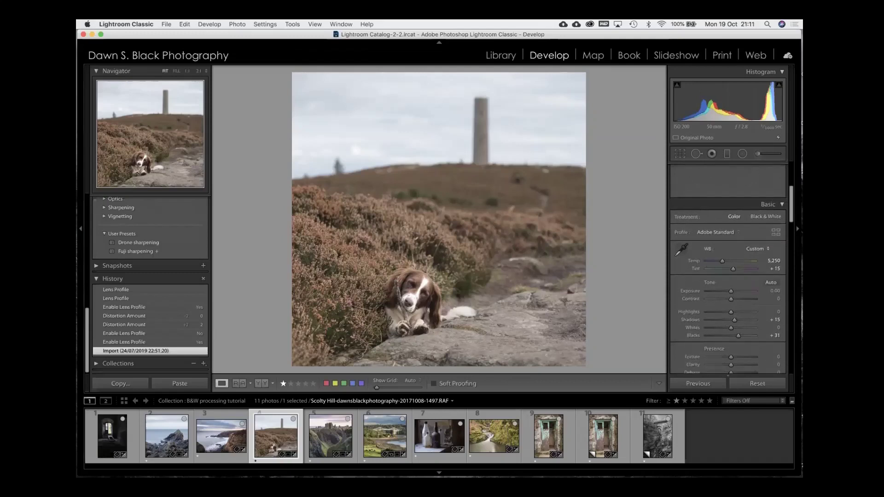
scroll(707, 253, down, 2)
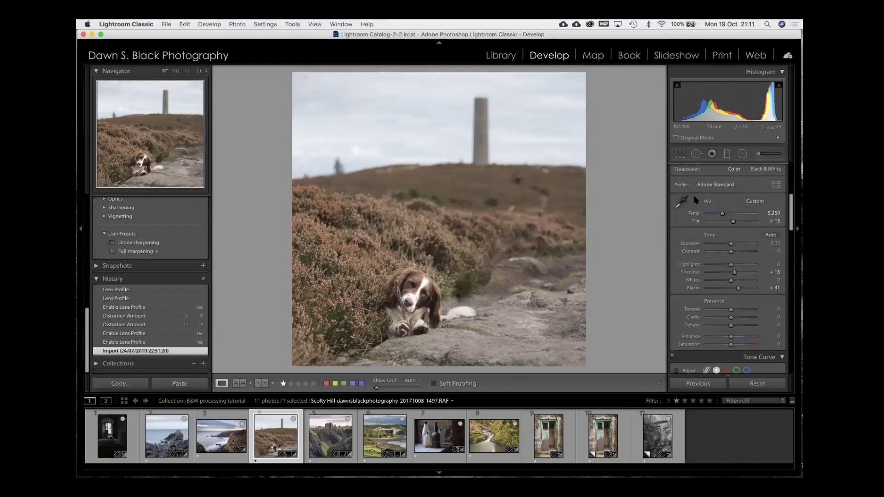
click(682, 201)
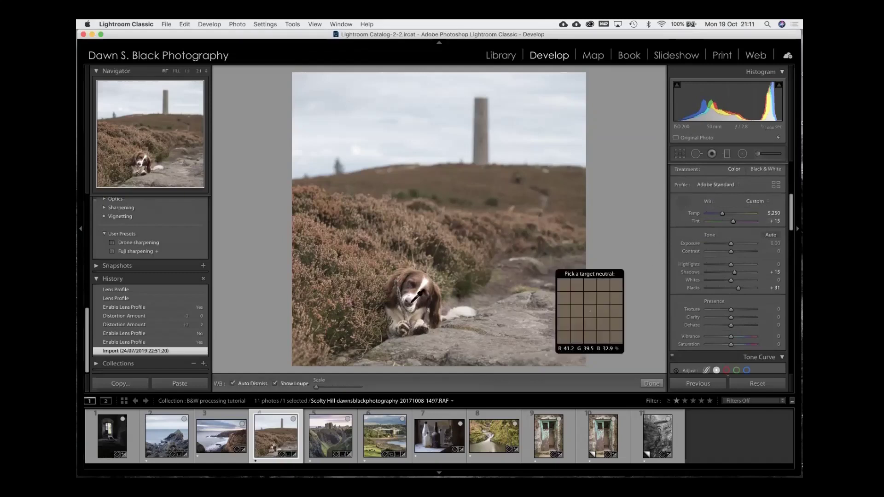
click(445, 306)
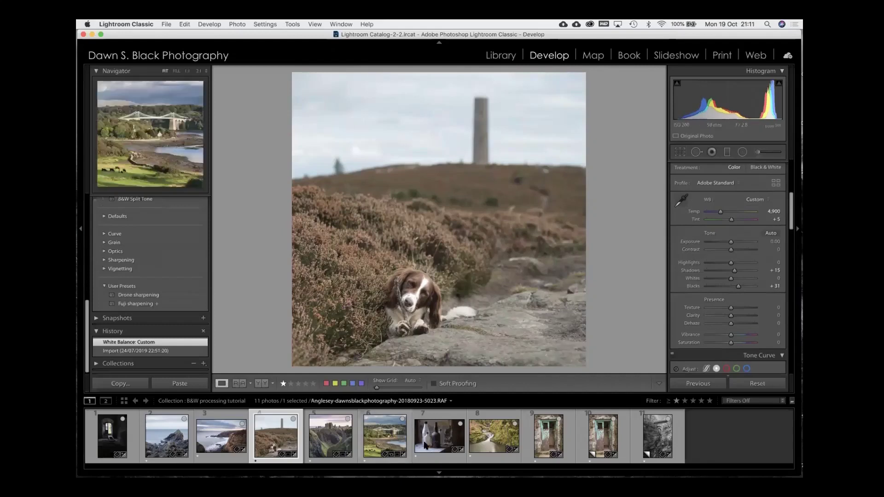
- Synchronize only White Balance and Process Version from the dog photo to the adjacent castle and bridge photos
shift+click(384, 440)
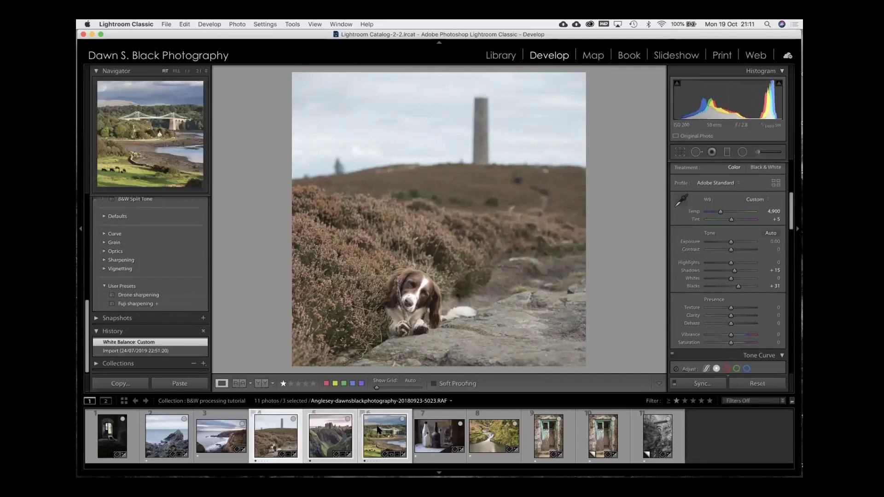
click(702, 384)
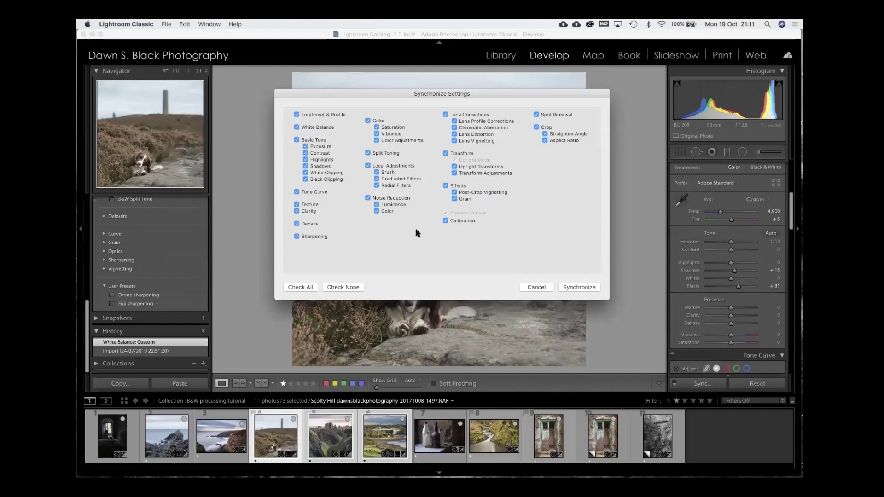
click(335, 287)
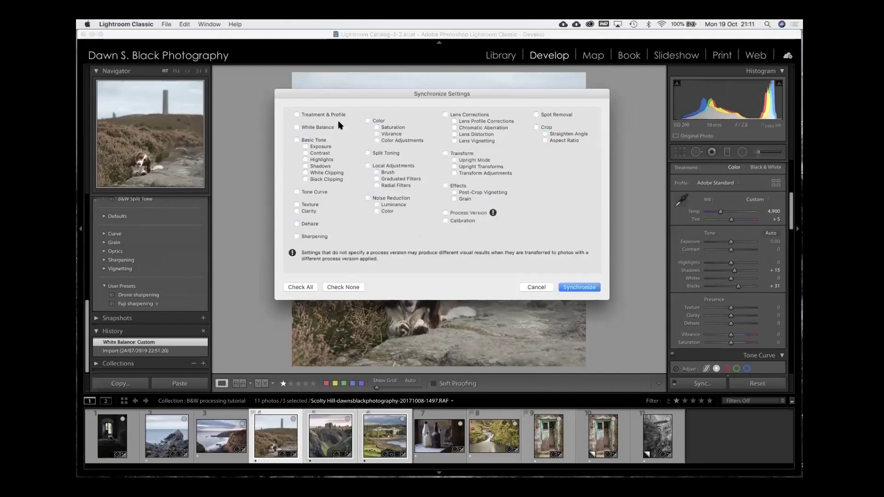
click(445, 213)
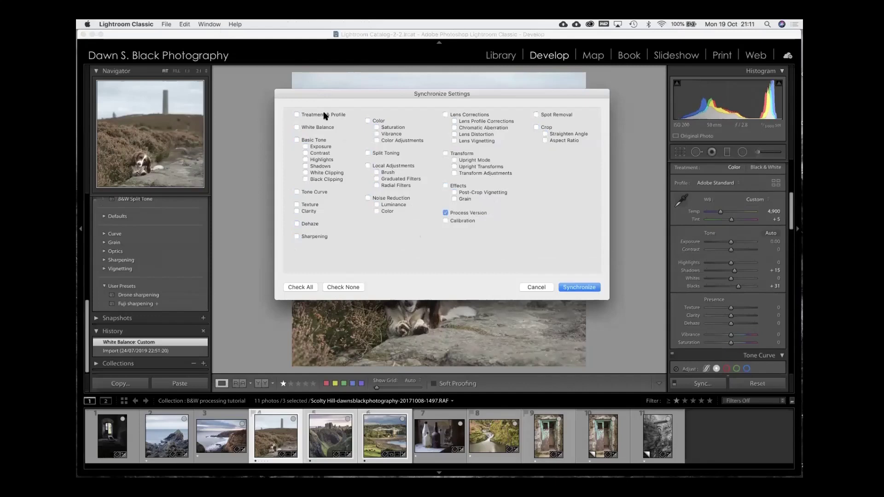
click(297, 127)
click(570, 287)
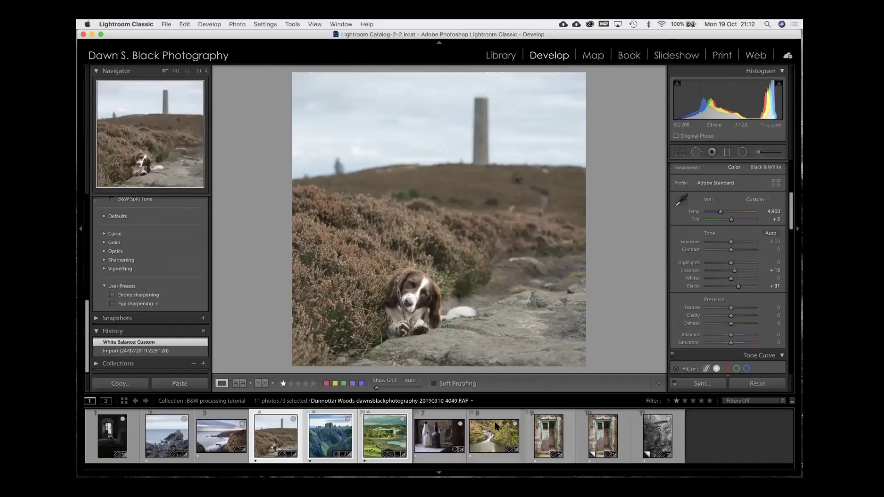
- Restore the bridge and castle photos to their Import states in history, undoing the synchronized settings
click(394, 435)
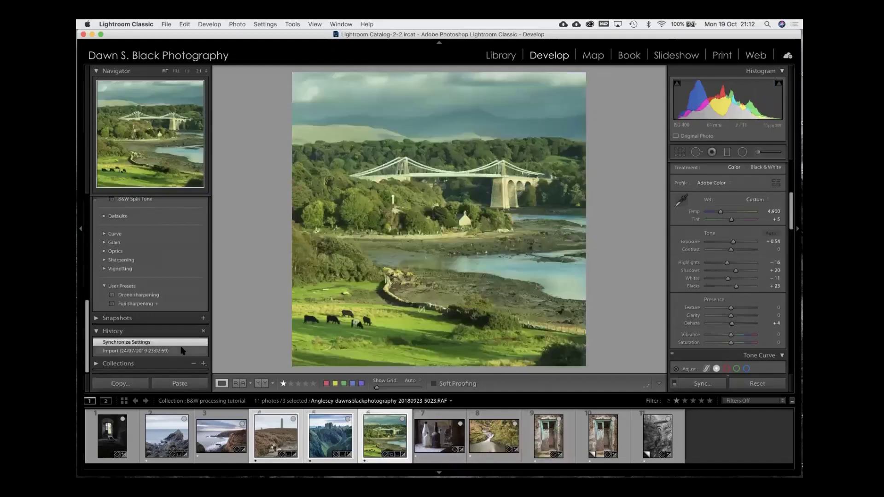
click(169, 351)
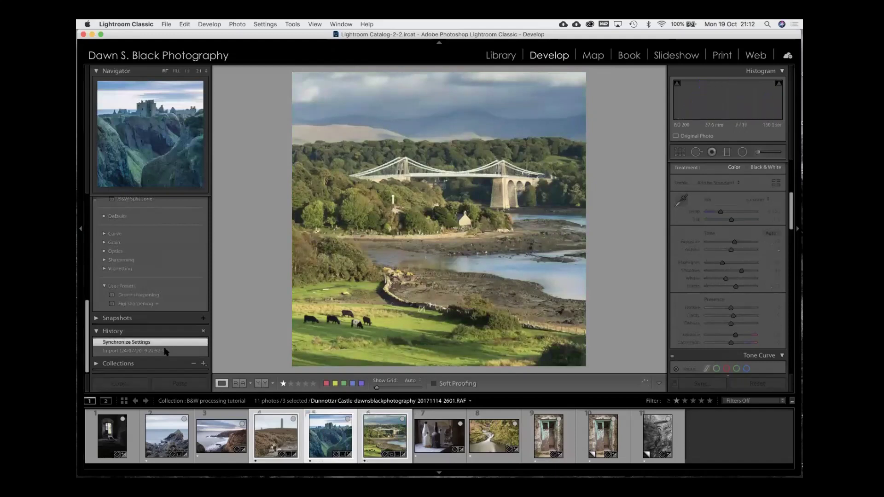
click(271, 432)
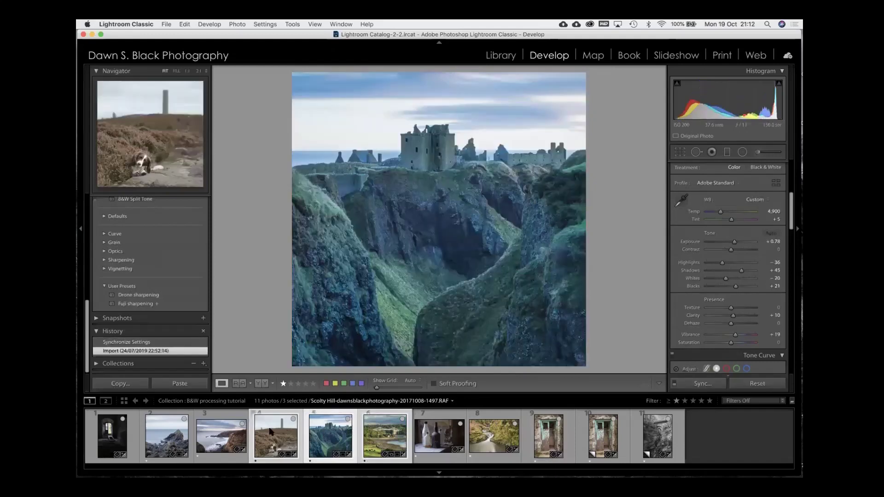
click(317, 435)
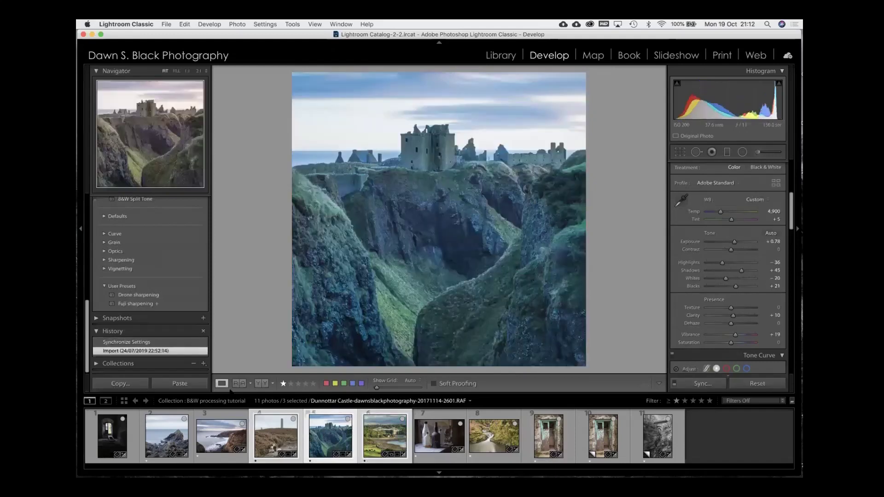
- Restore the dog photo to its Import state in history, undoing the custom white balance
click(272, 435)
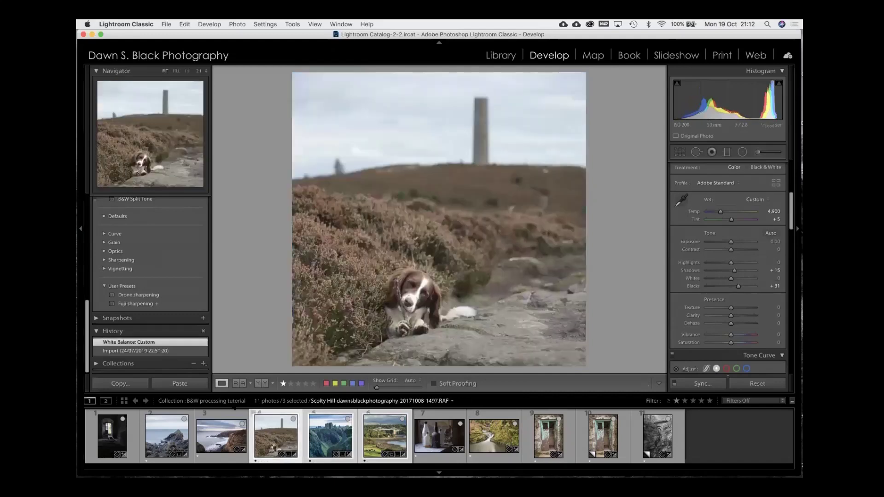
click(188, 351)
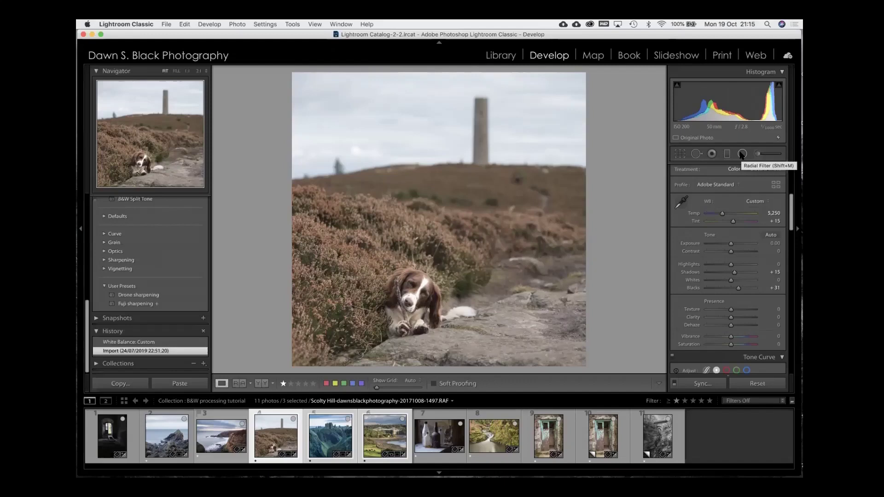
- Switch to the Library module and look at the Catalog and Folders sections, leaving only Folders expanded
click(501, 56)
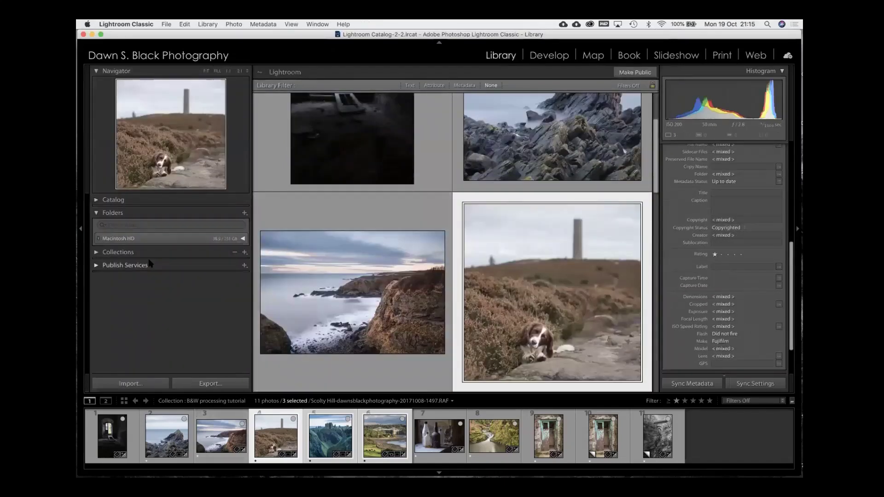
click(97, 201)
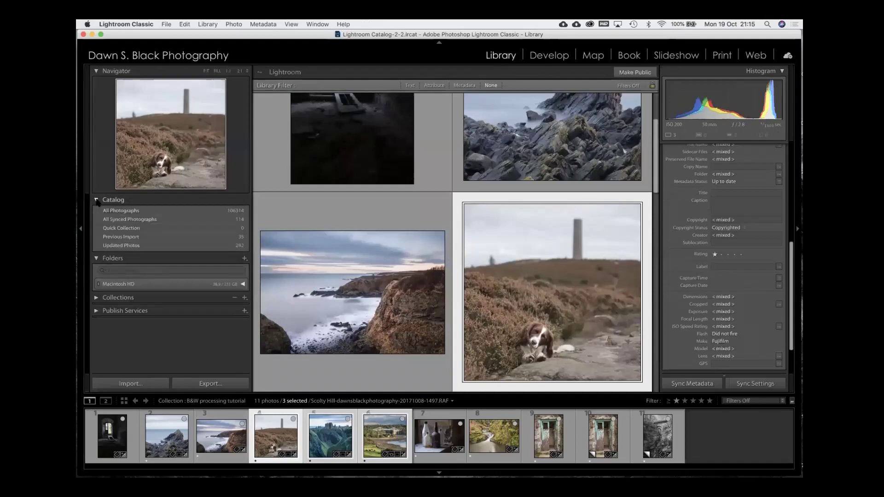
click(97, 200)
click(97, 213)
click(97, 214)
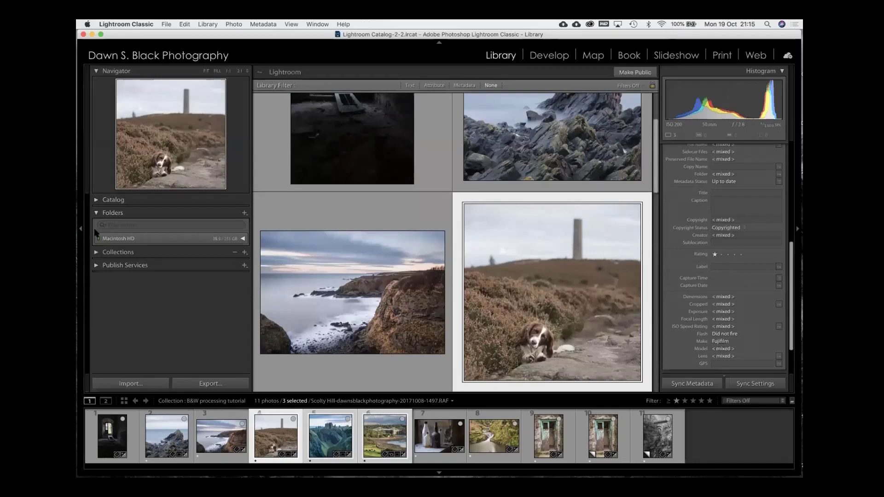
- Expand the Macintosh HD and Volumes folders, look through the DSBP Landscape subfolders, and collapse RAW Original
click(224, 239)
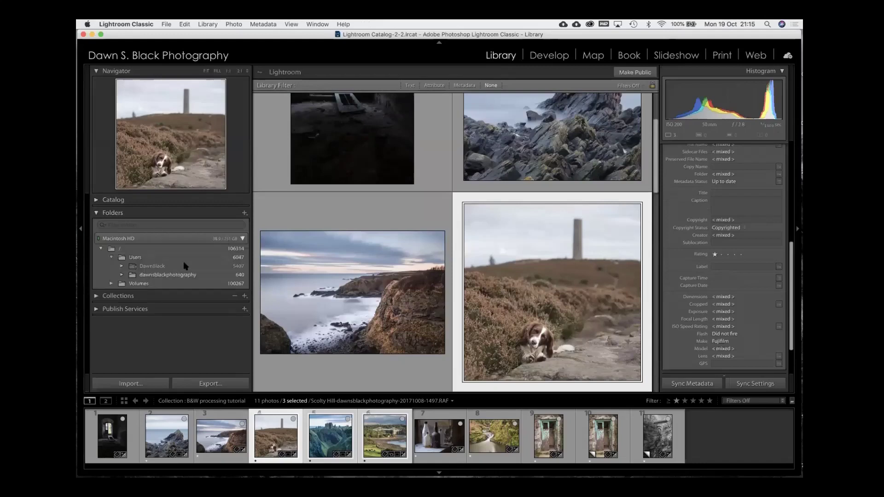
click(111, 283)
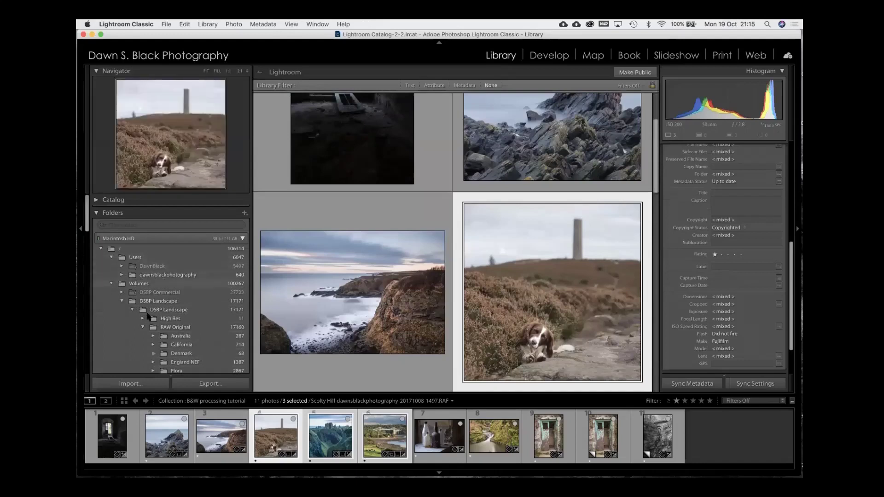
scroll(149, 345, down, 2)
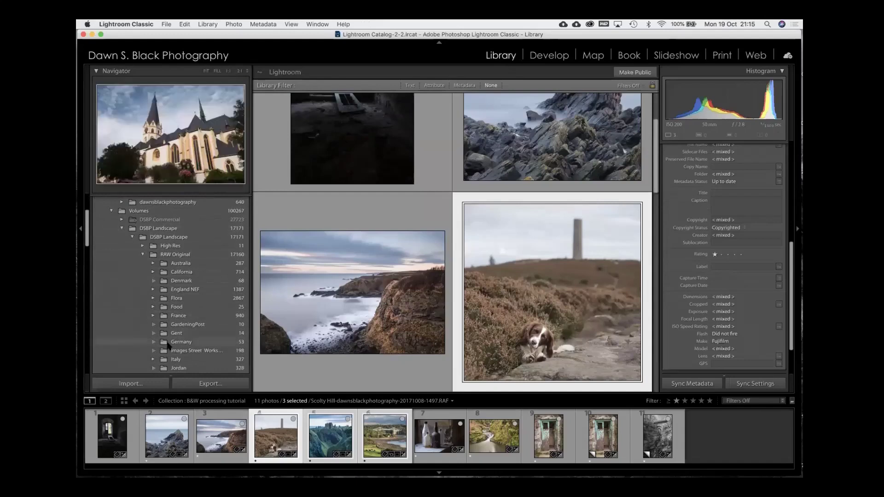
click(143, 255)
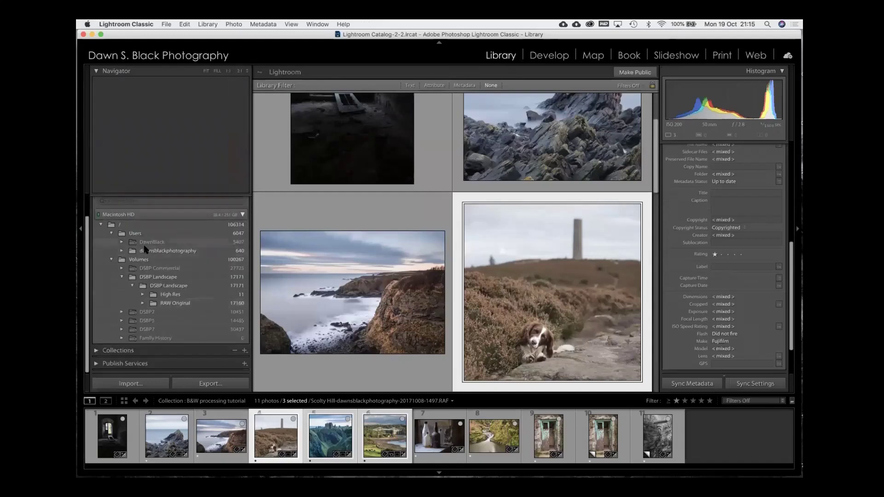
- Expand the photographer's user folder and view the BPA 2020 folder and the folder of four green body-paint portraits in Pictures
click(122, 251)
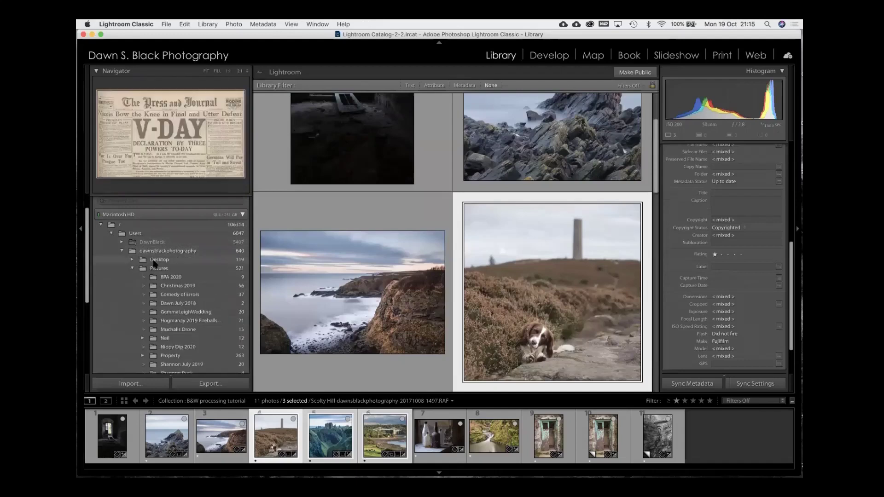
click(161, 277)
scroll(161, 280, down, 4)
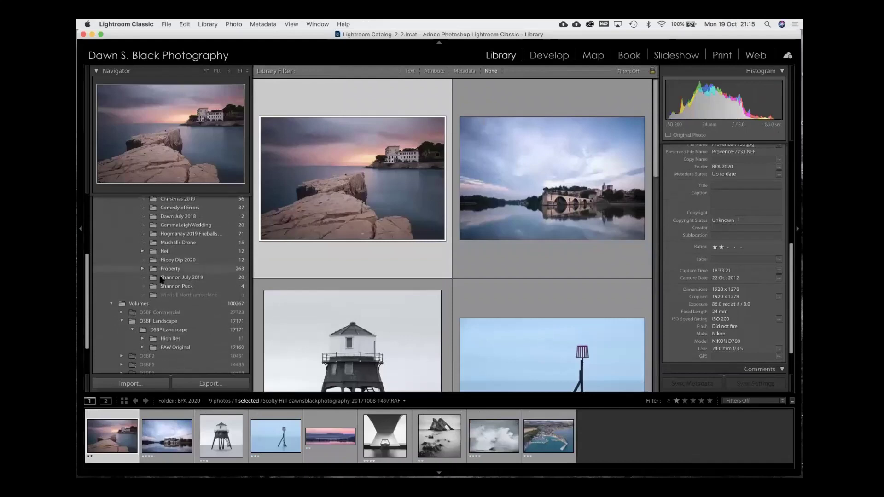
click(171, 286)
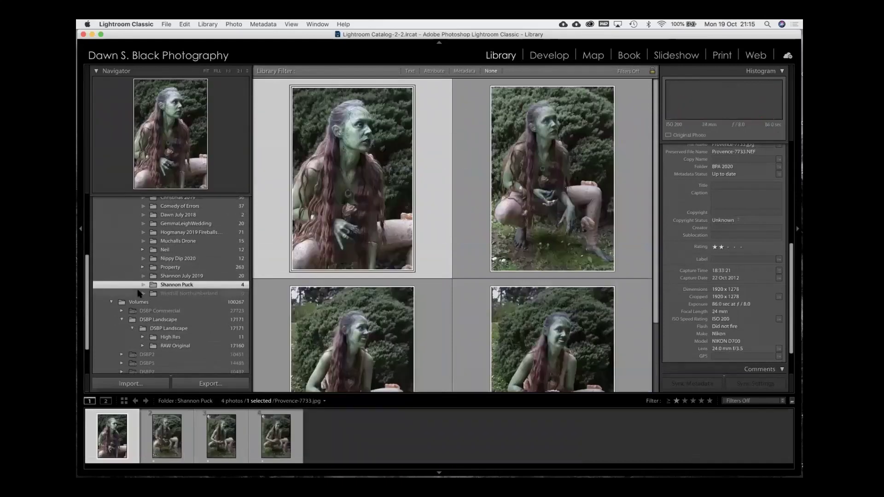
scroll(138, 293, down, 3)
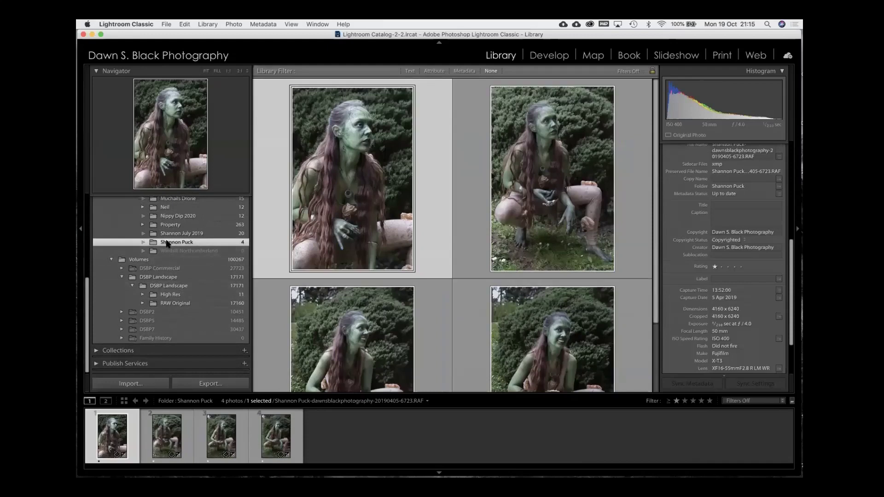
- Collapse the whole Macintosh HD folder tree
mouse_move(167, 244)
mouse_down()
mouse_move(167, 302)
mouse_move(170, 245)
mouse_up()
scroll(171, 243, up, 10)
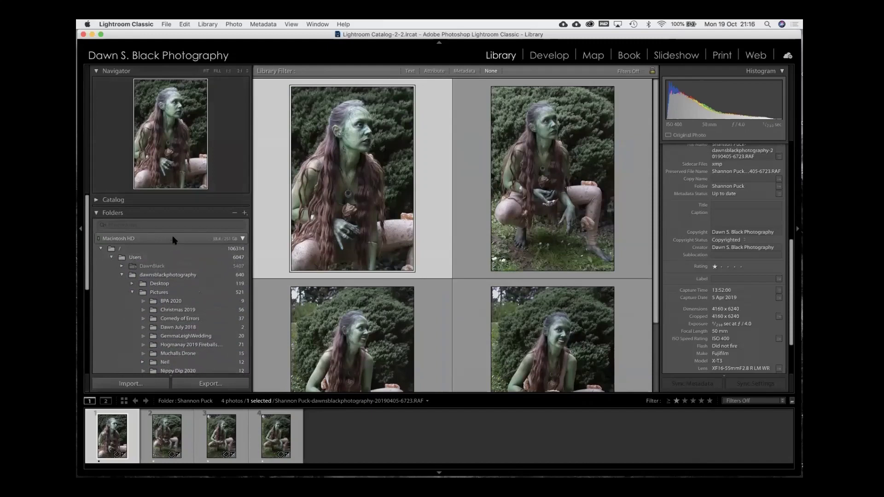
click(174, 239)
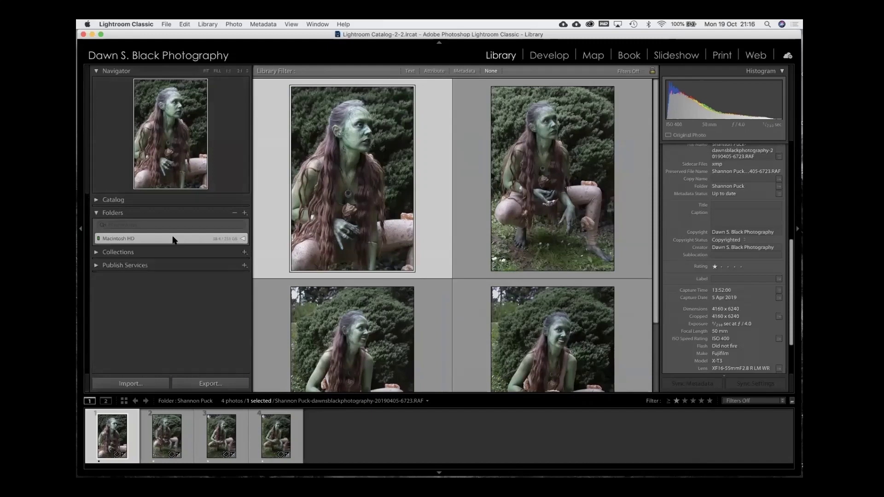
- View the General preferences, close them, and review the application's settings commands, including Catalog Settings
click(166, 26)
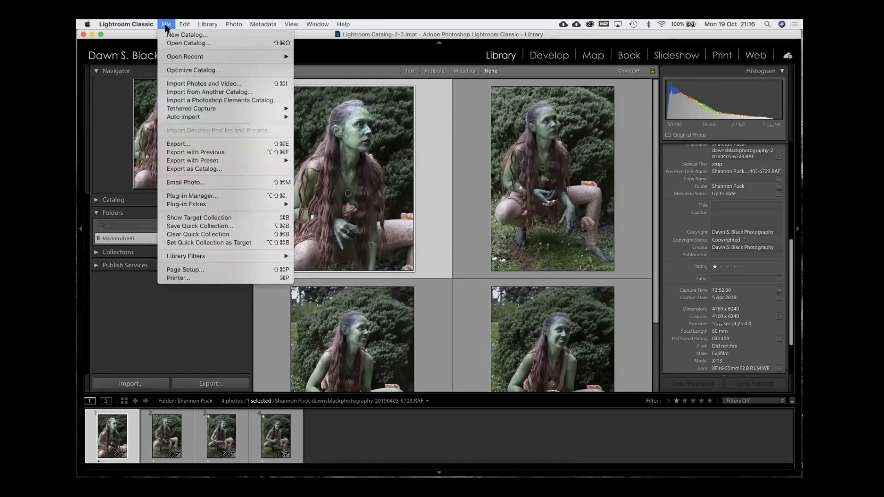
mouse_move(139, 28)
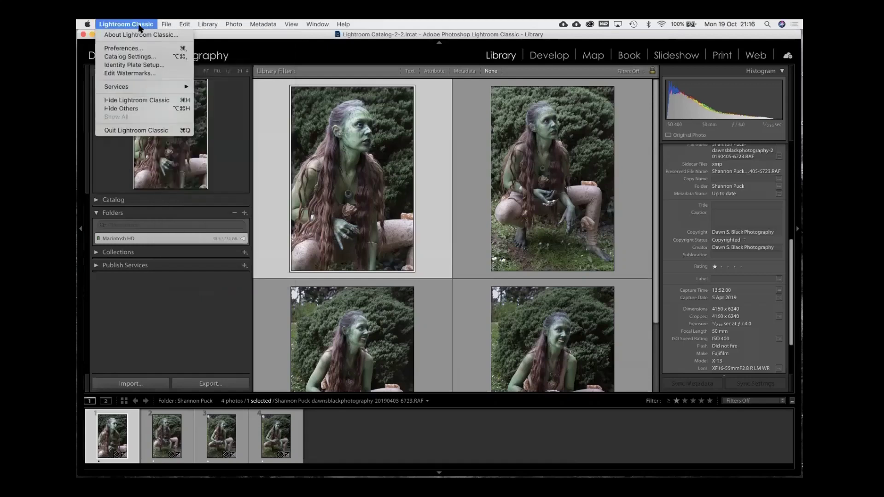
click(135, 50)
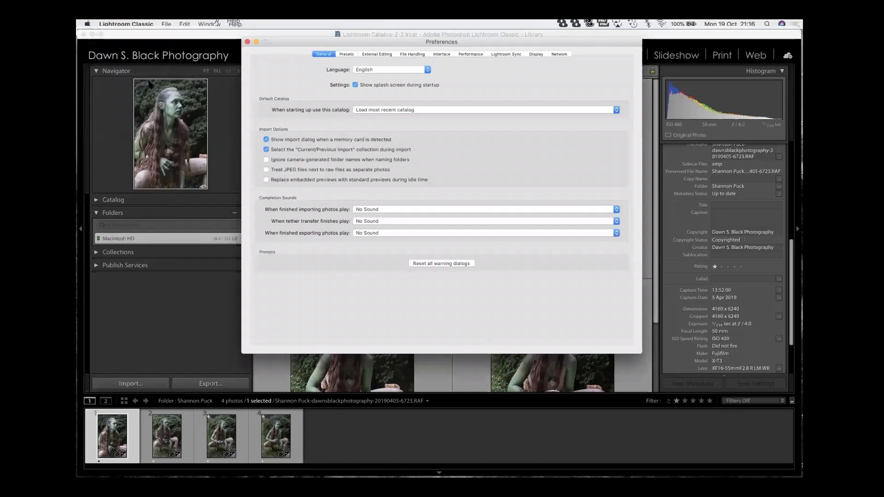
click(247, 41)
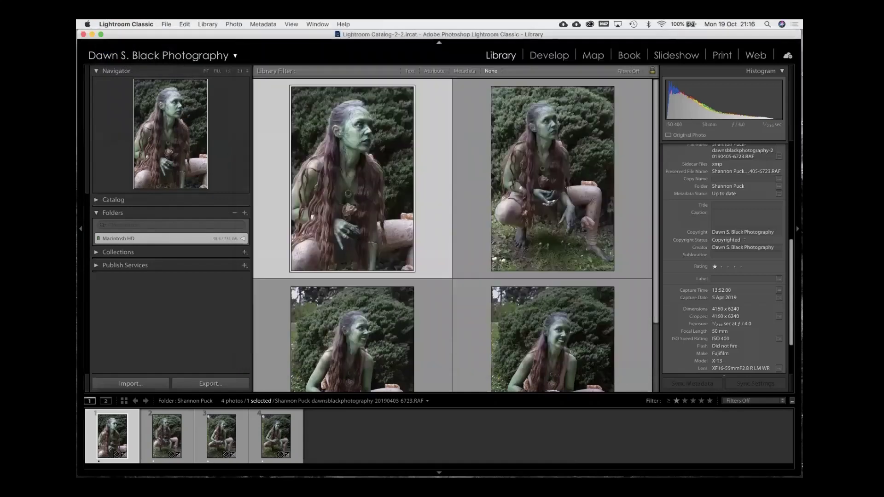
click(145, 25)
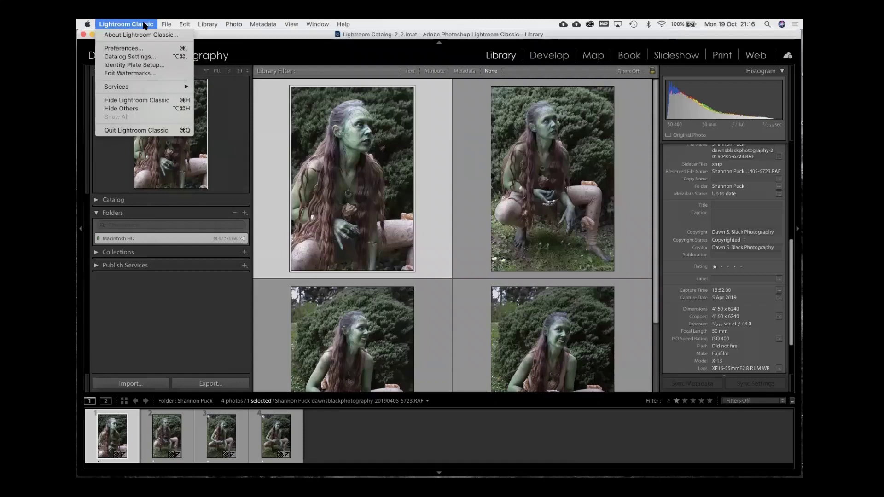
click(145, 25)
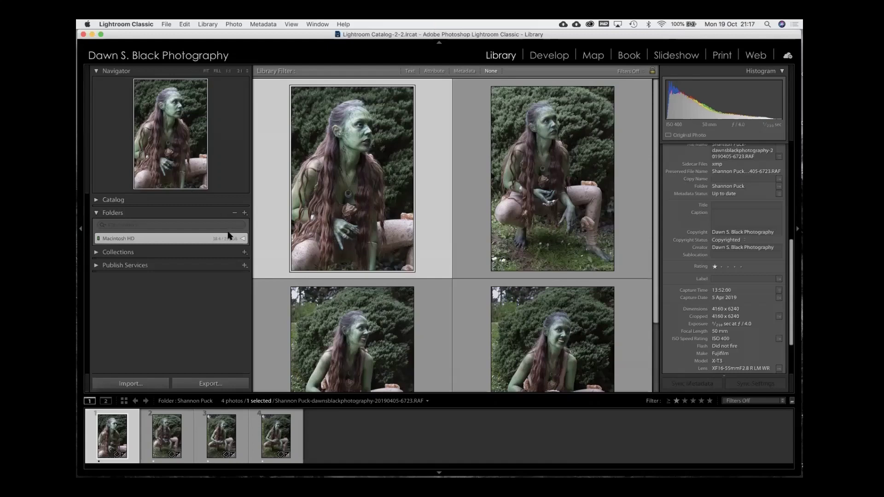
- Expand Macintosh HD again and collapse Pictures, the photographer's user folder, Users and the inner DSBP Landscape folder
click(229, 238)
click(140, 292)
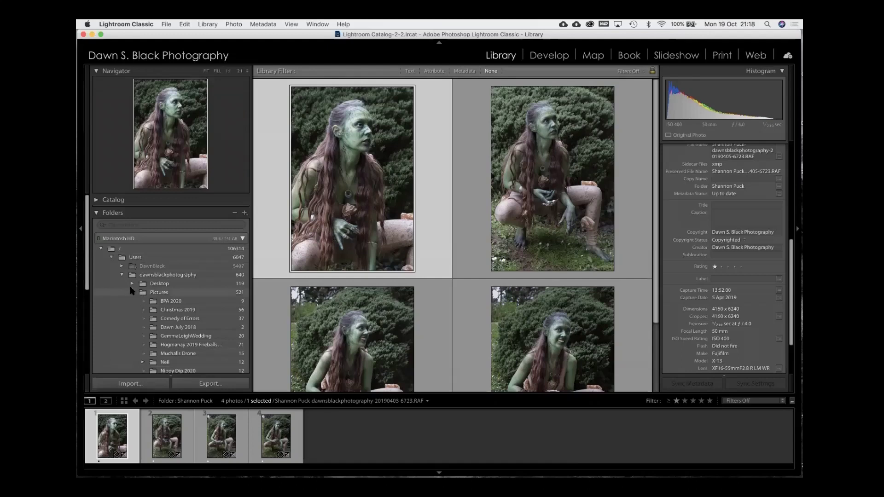
click(121, 273)
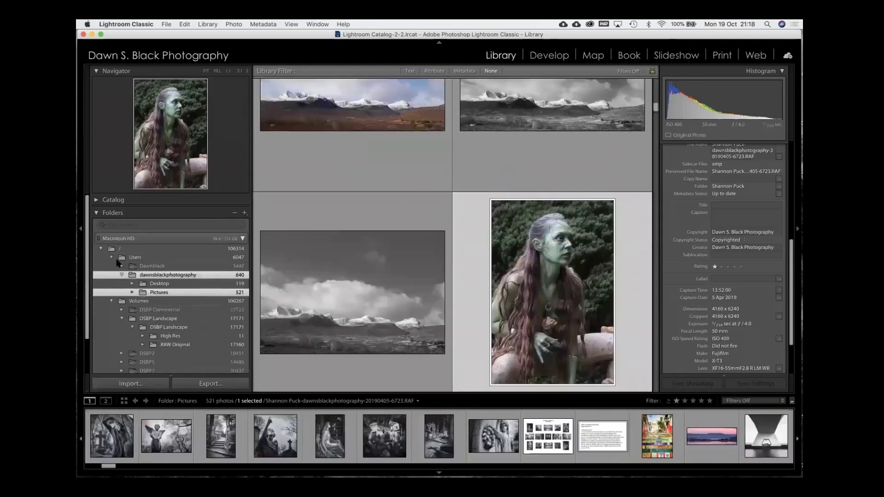
click(111, 259)
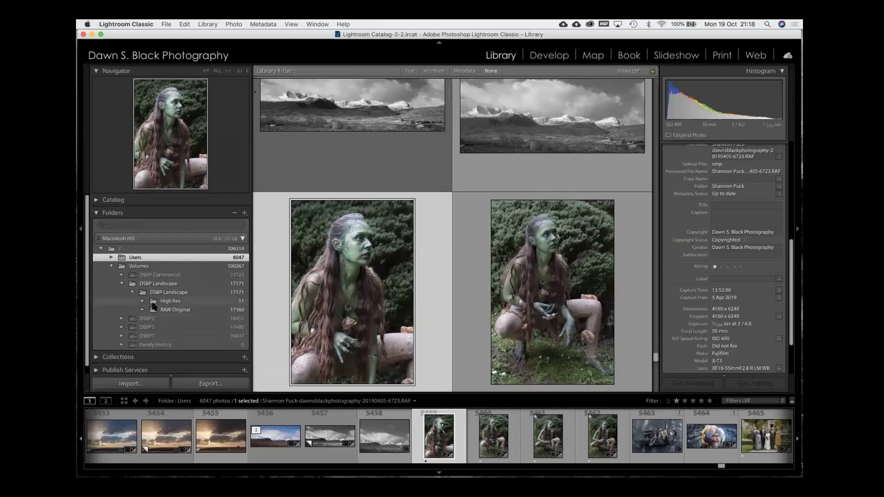
click(133, 292)
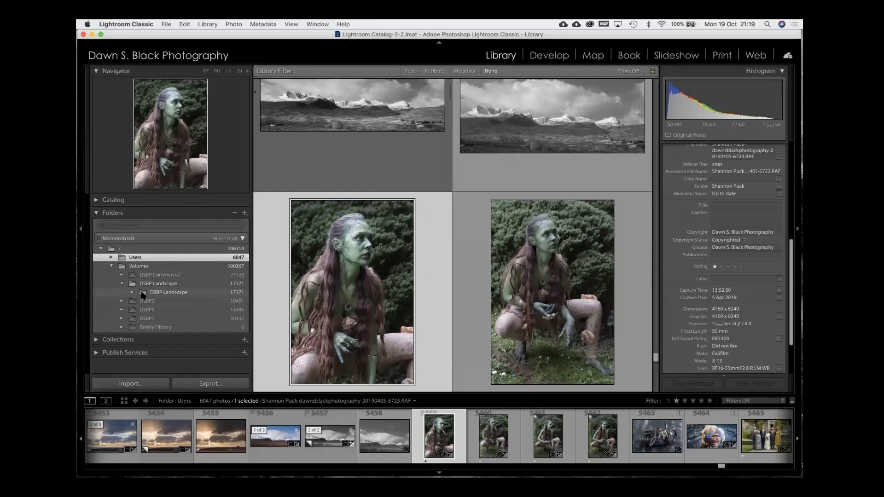
- Expand the Collections list and open the River Dee Project collection
click(97, 340)
scroll(98, 345, down, 3)
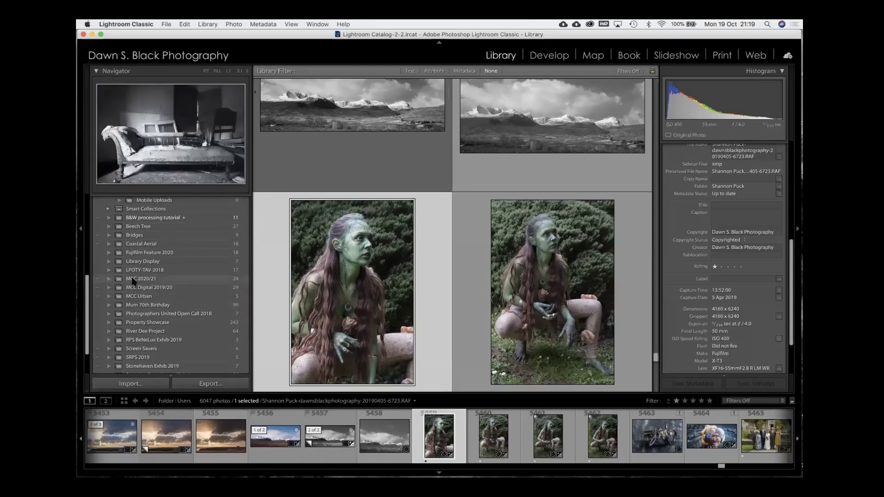
scroll(132, 318, down, 1)
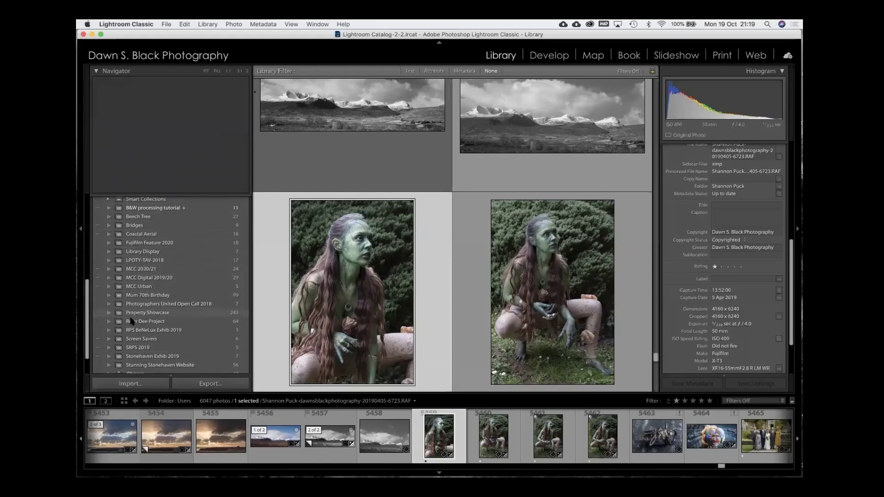
click(132, 323)
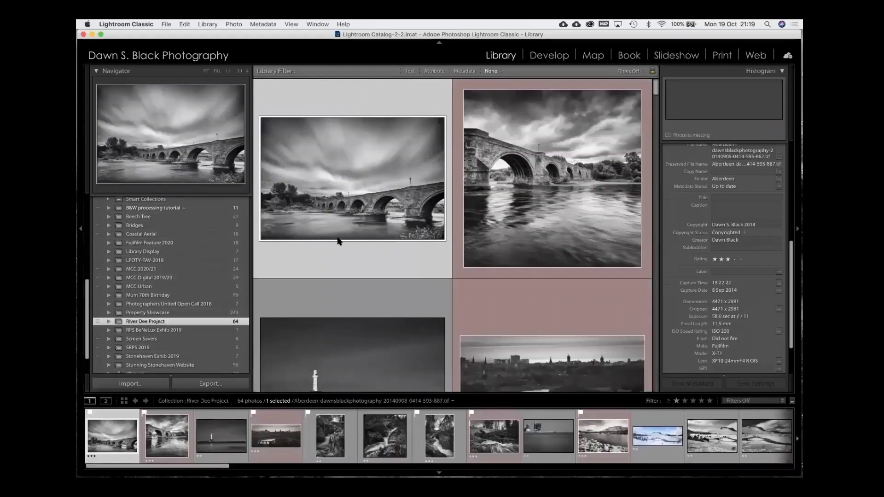